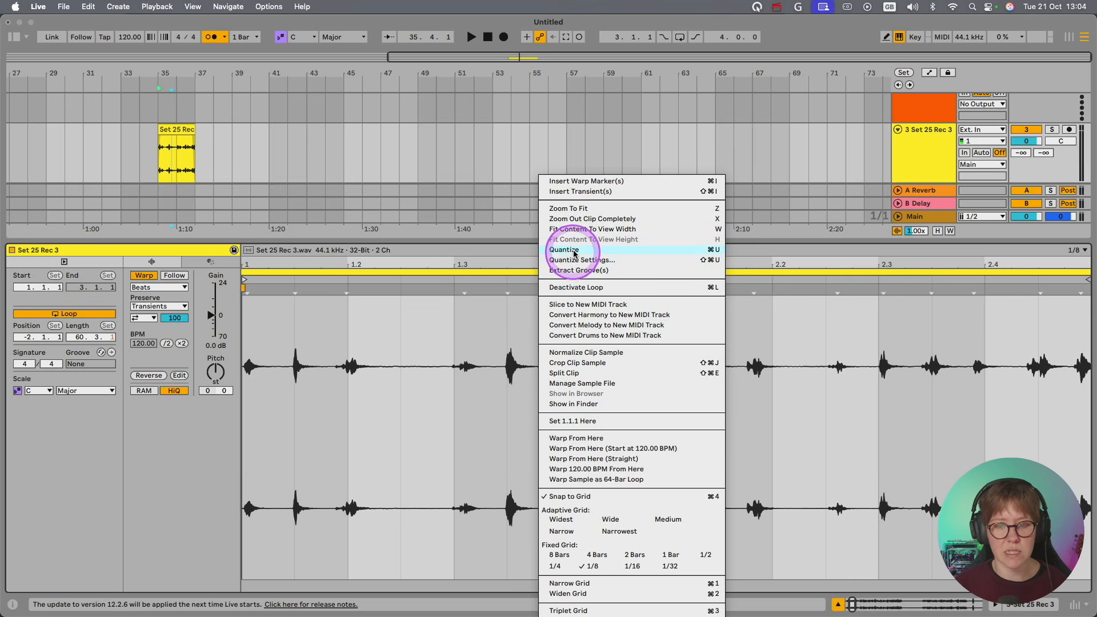
Step: Quantize the Set 25 Rec 3 audio clip to the grid and extend the looped clip along the timeline
left_click(574, 251)
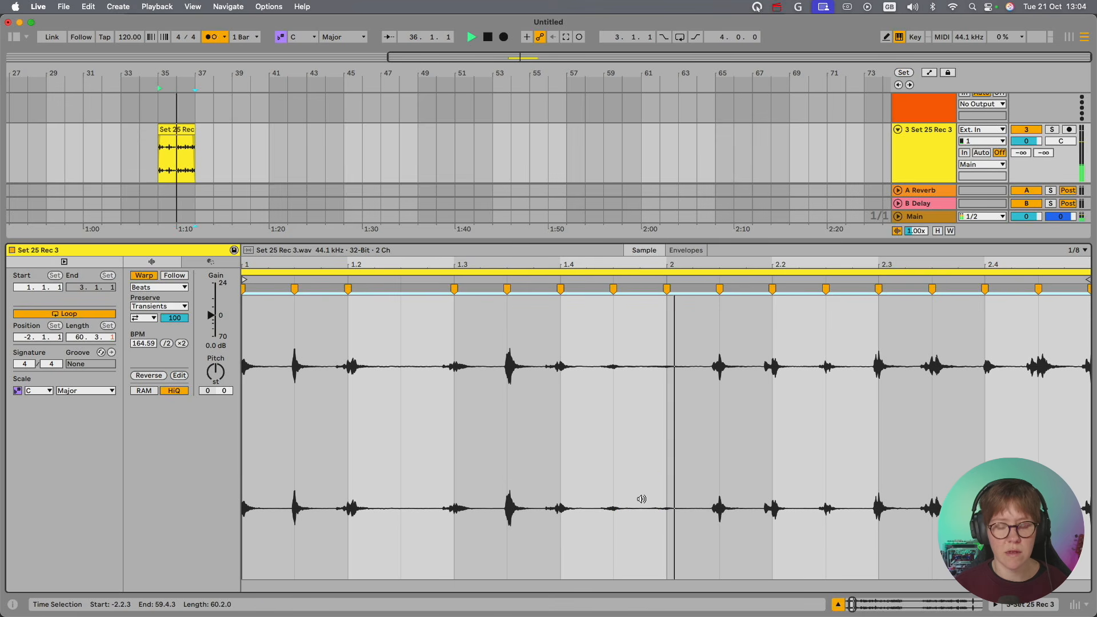
left_click(672, 460)
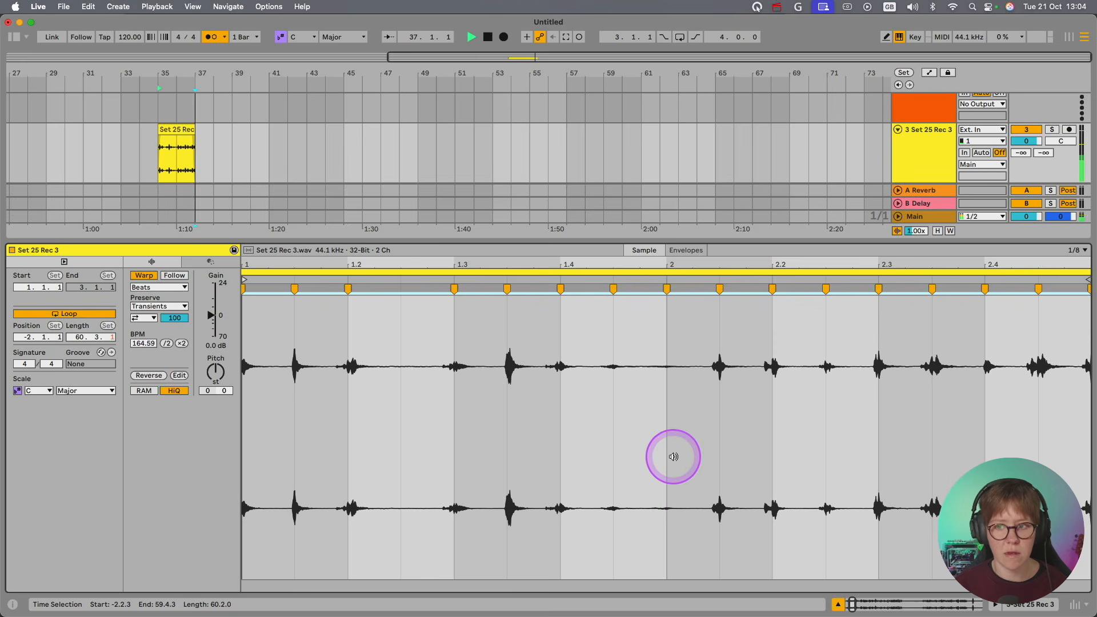
left_click(496, 394)
key("space")
left_click_drag(194, 127, 435, 142)
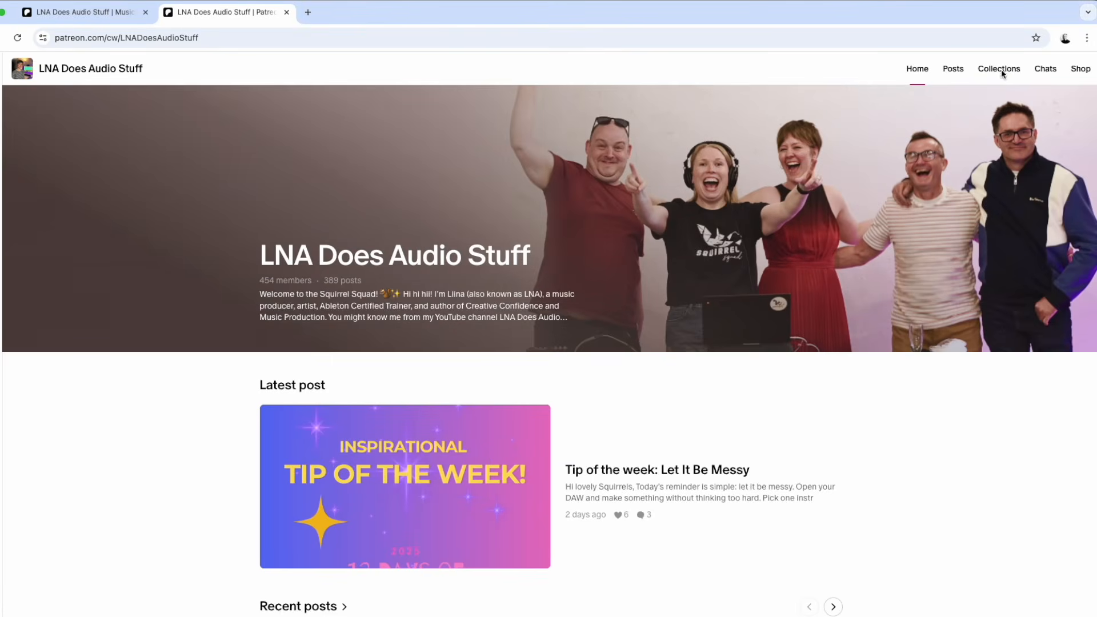
Step: In the Patreon page, open the 12 Days Of Creativity 2025 collection and skim its Day 1: Building the Groove post
left_click(1001, 73)
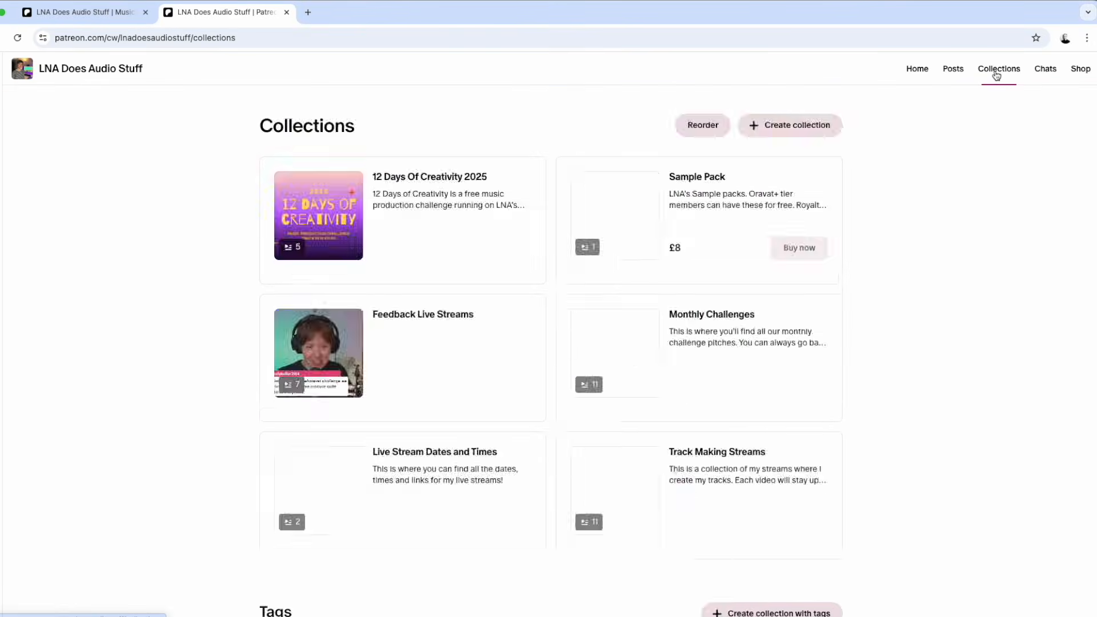
left_click(443, 188)
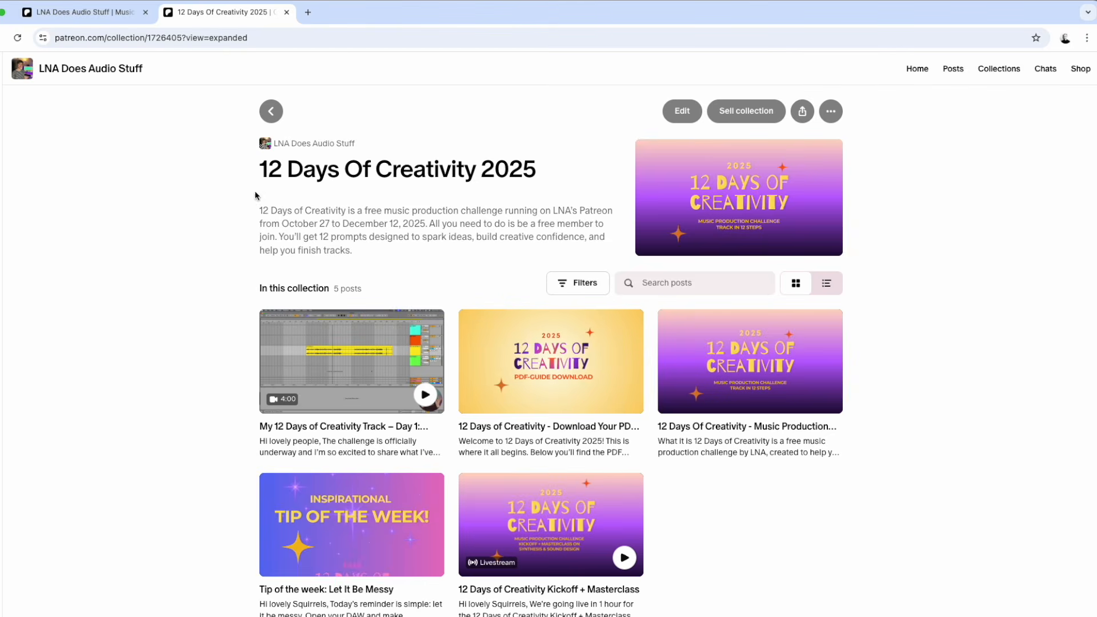
left_click(344, 438)
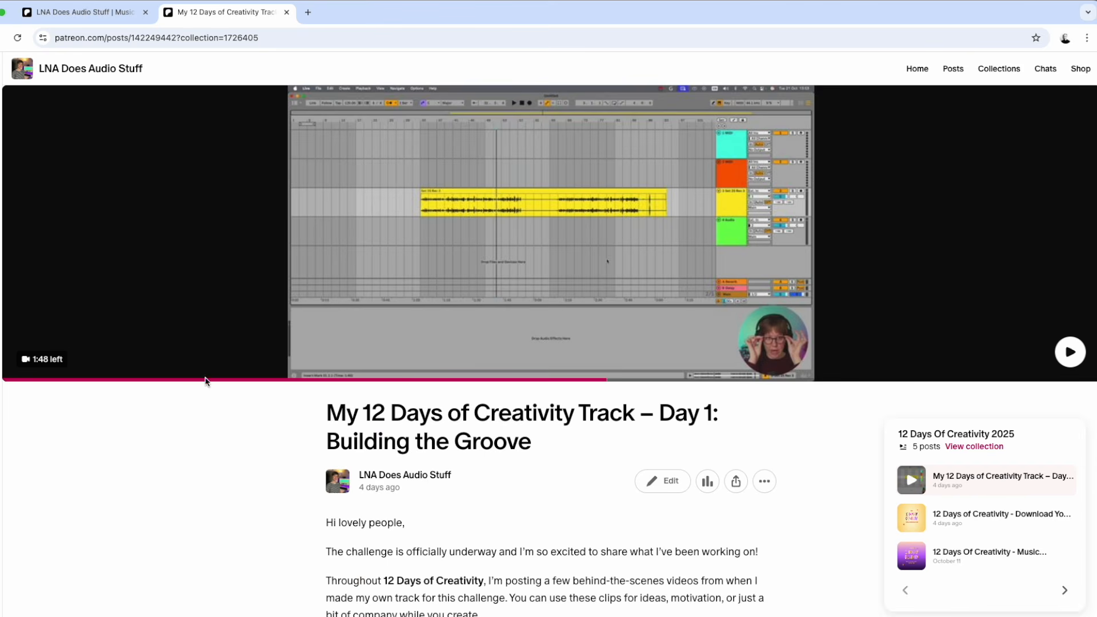
scroll(252, 444, "down", 4)
scroll(252, 444, "up", 4)
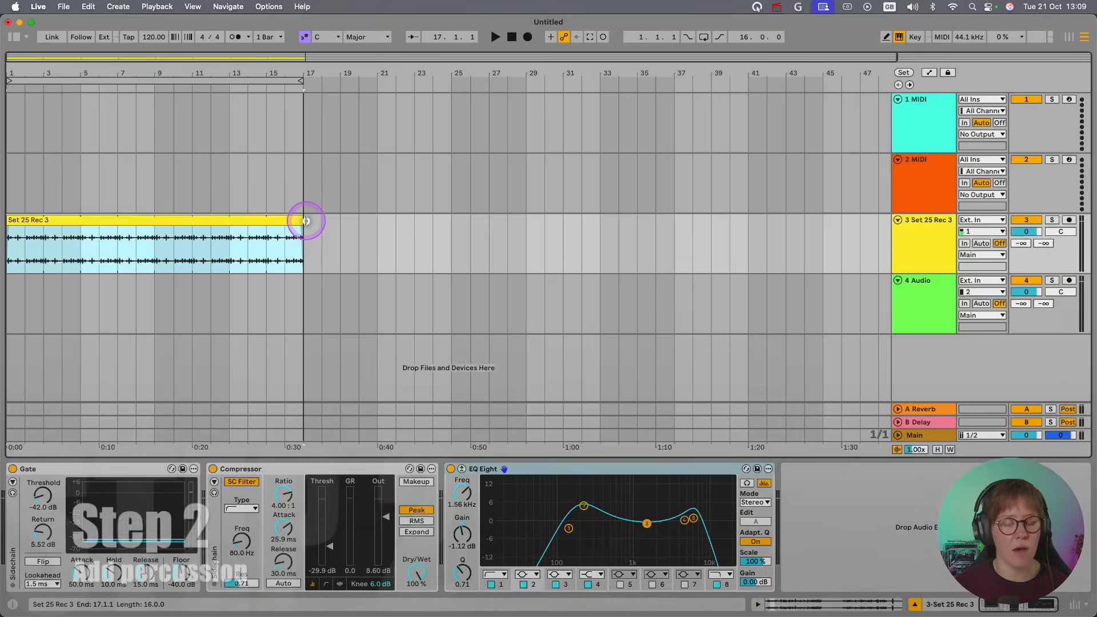
Step: Select the empty 4 Audio track for the percussion part
left_click(306, 220)
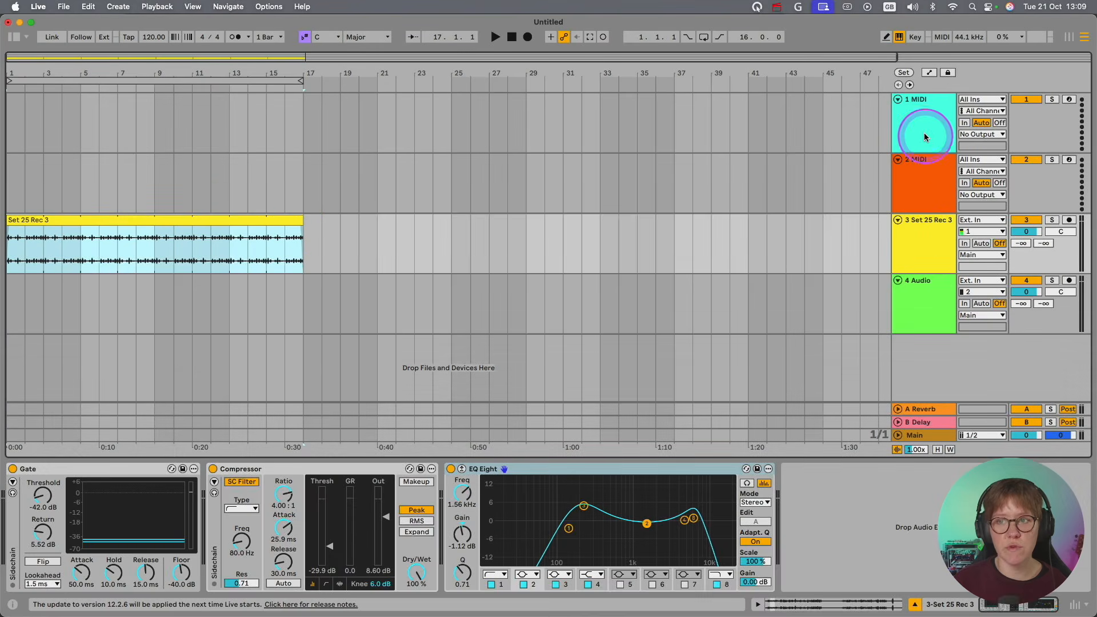
left_click(923, 133)
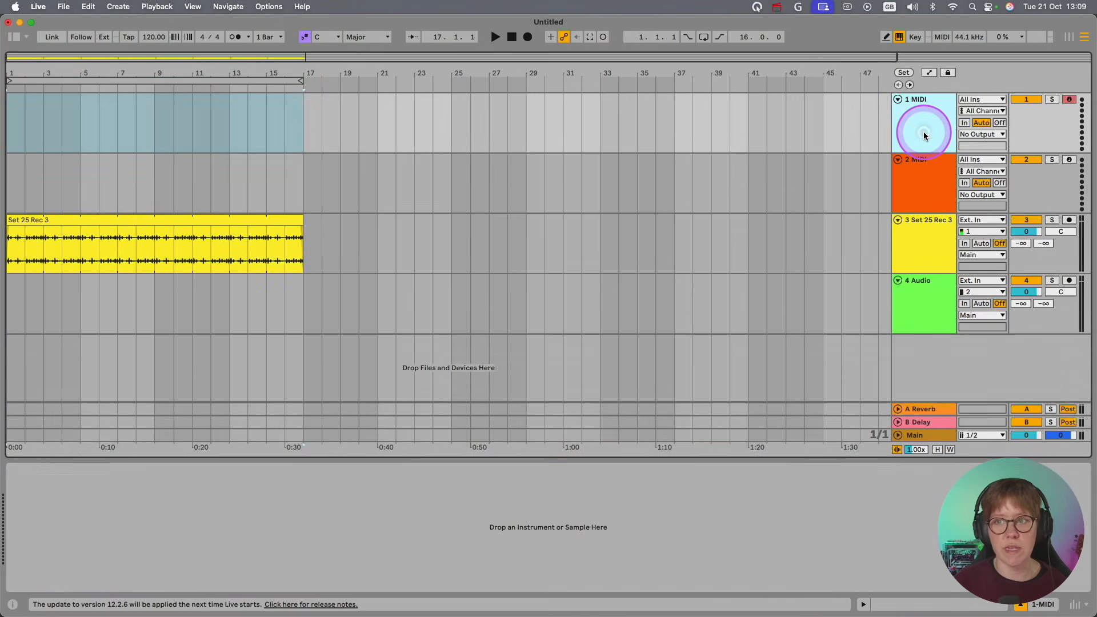
left_click(935, 287)
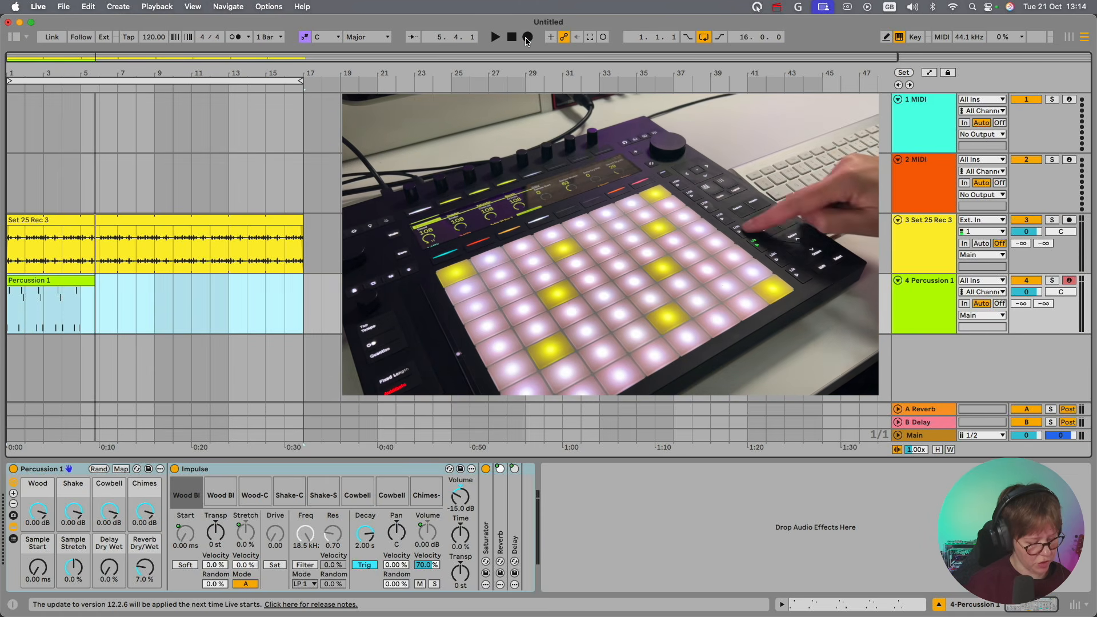
Step: Record a new percussion take from bar 1 on the 4 Percussion 1 track, replacing the existing take
left_click(527, 37)
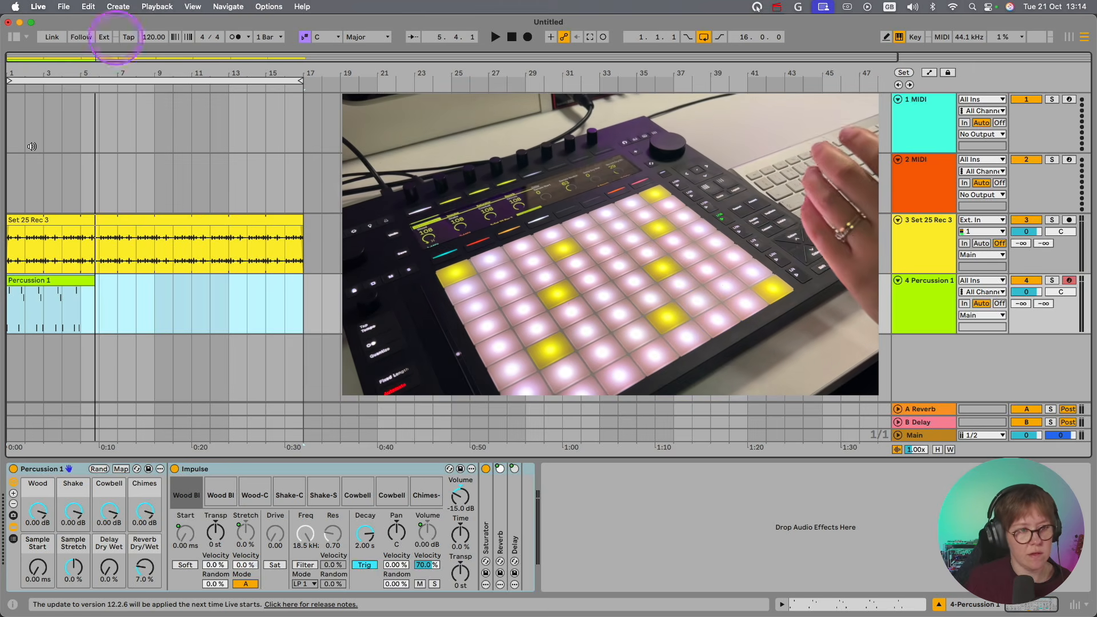
left_click(310, 331)
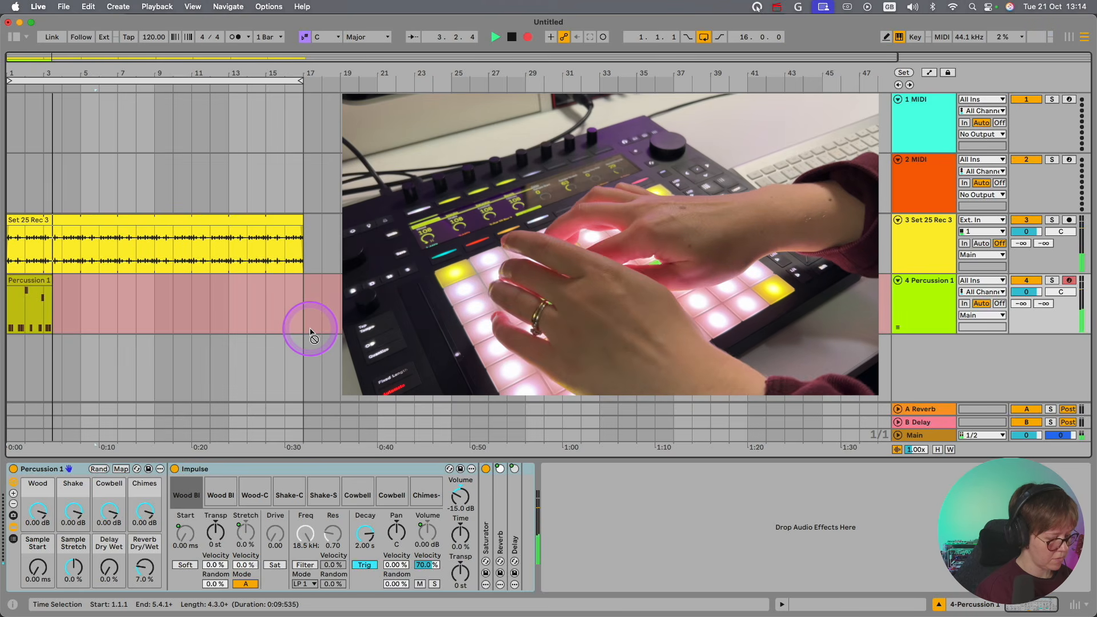
key("space")
left_click_drag(284, 296, 120, 294)
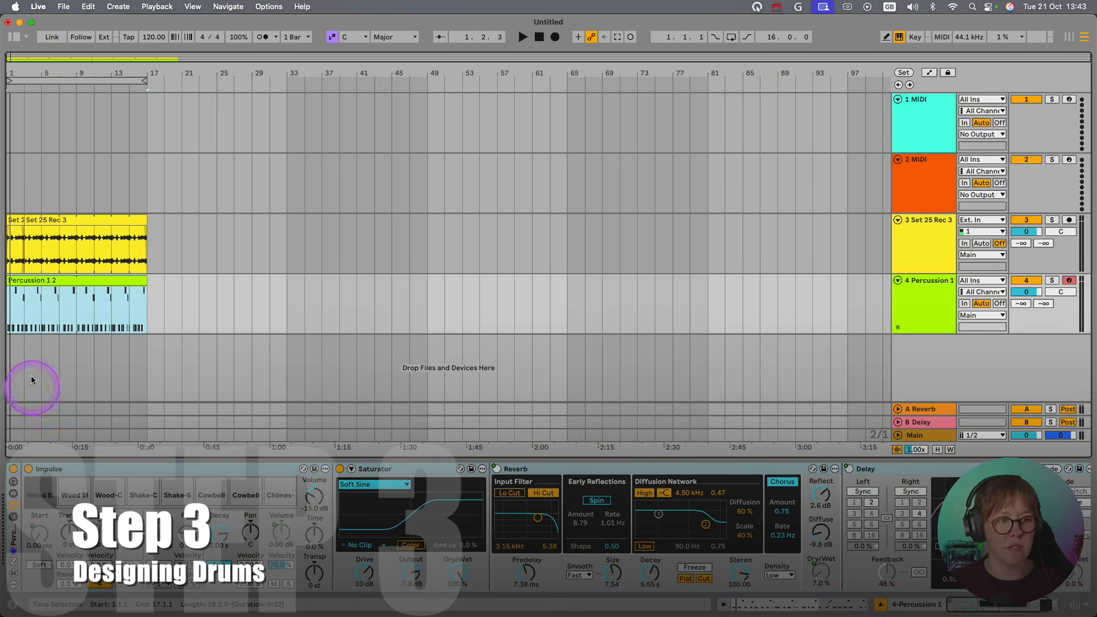
Step: Play the groove, hide the Groove Pool in the browser and list the Instruments down to DS Kick
key("space")
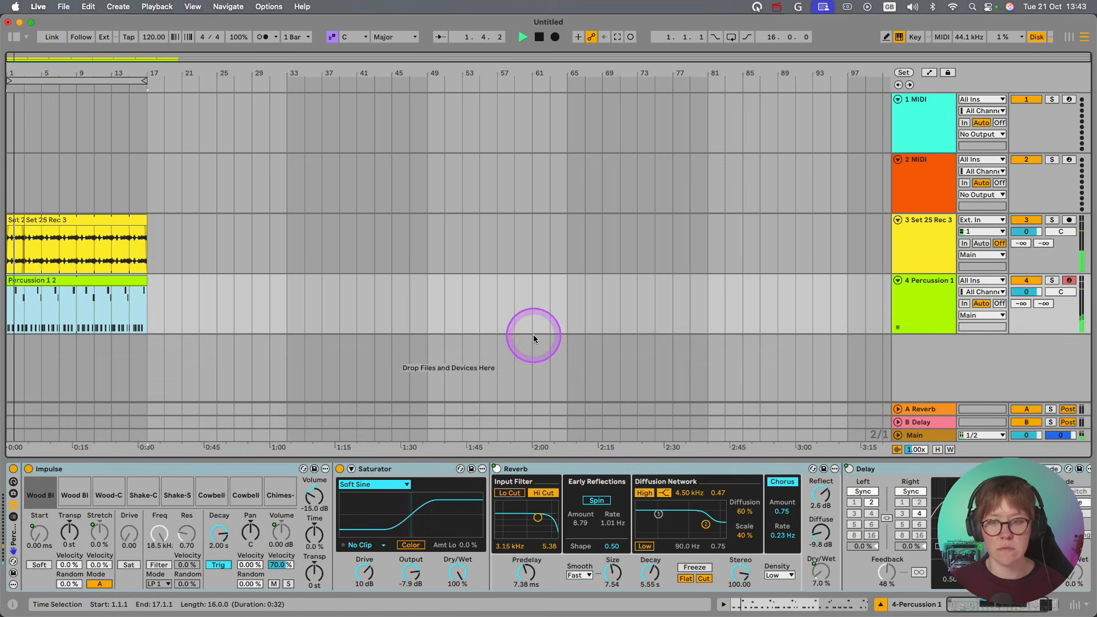
left_click(27, 37)
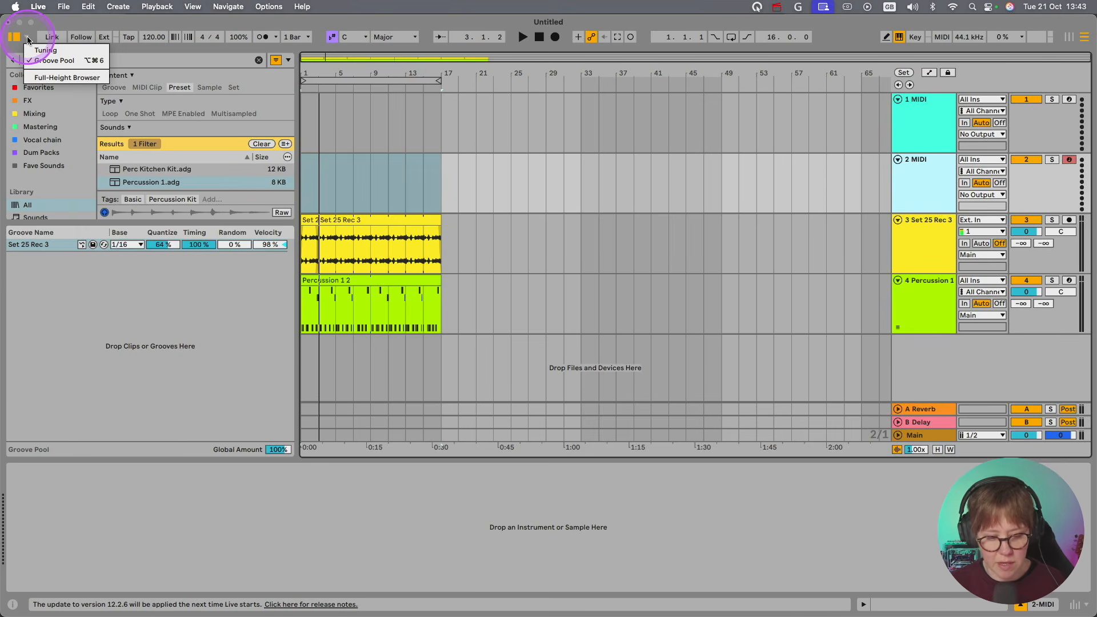
left_click(67, 77)
left_click(47, 244)
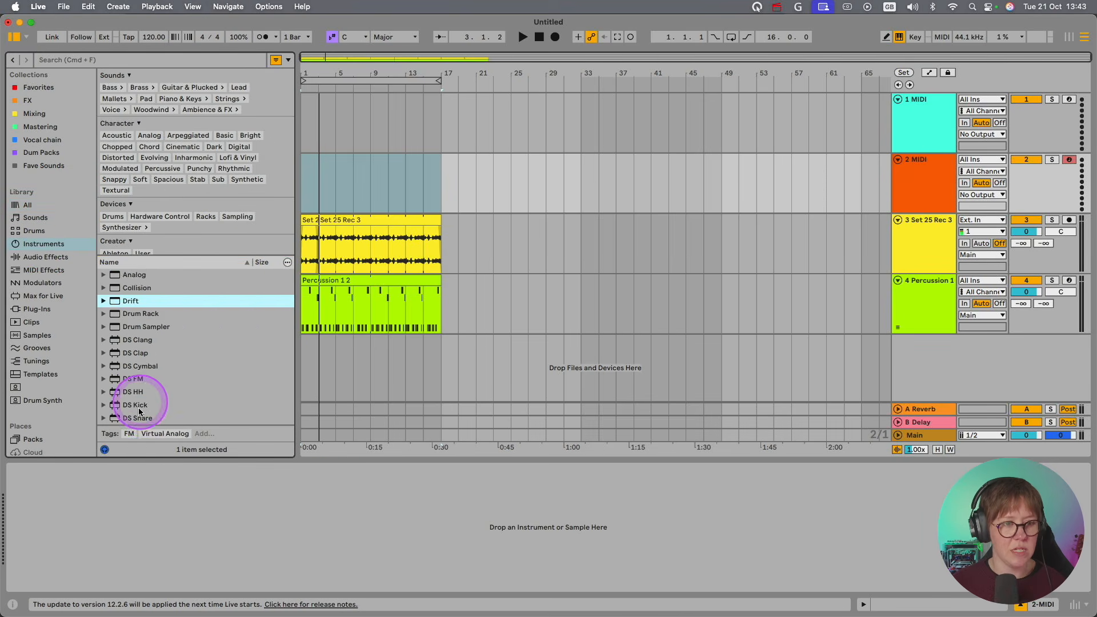
scroll(140, 434, "down", 1)
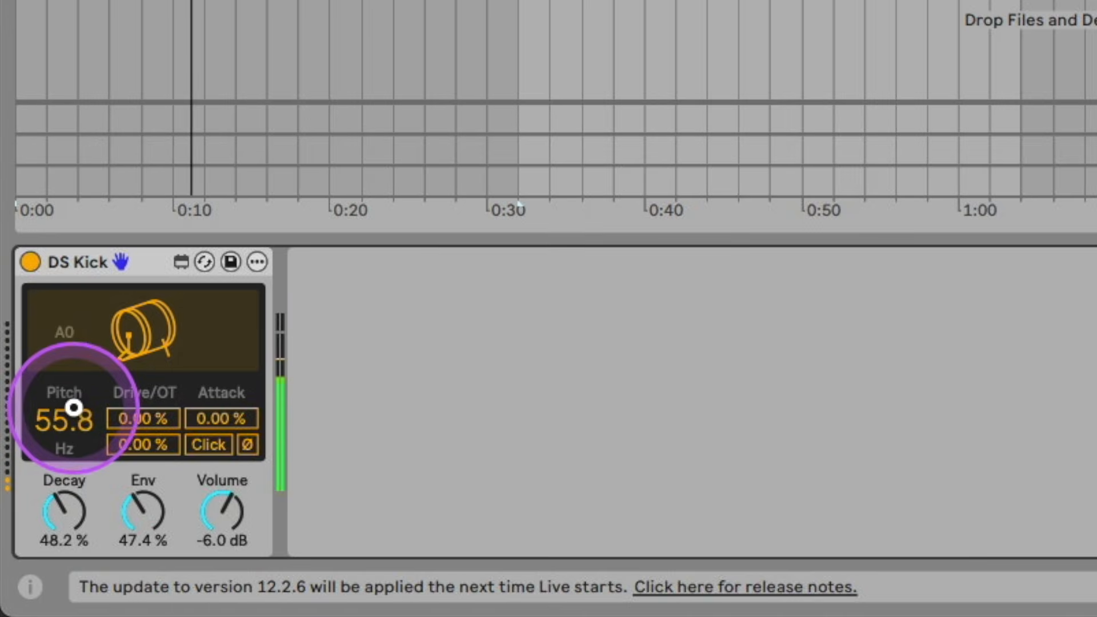
Step: Shape the DS Kick with 43.3 Hz pitch, 12.6 % drive, Click enabled and 39.7 % decay, and adjust its envelope amount
left_click_drag(74, 407, 139, 405)
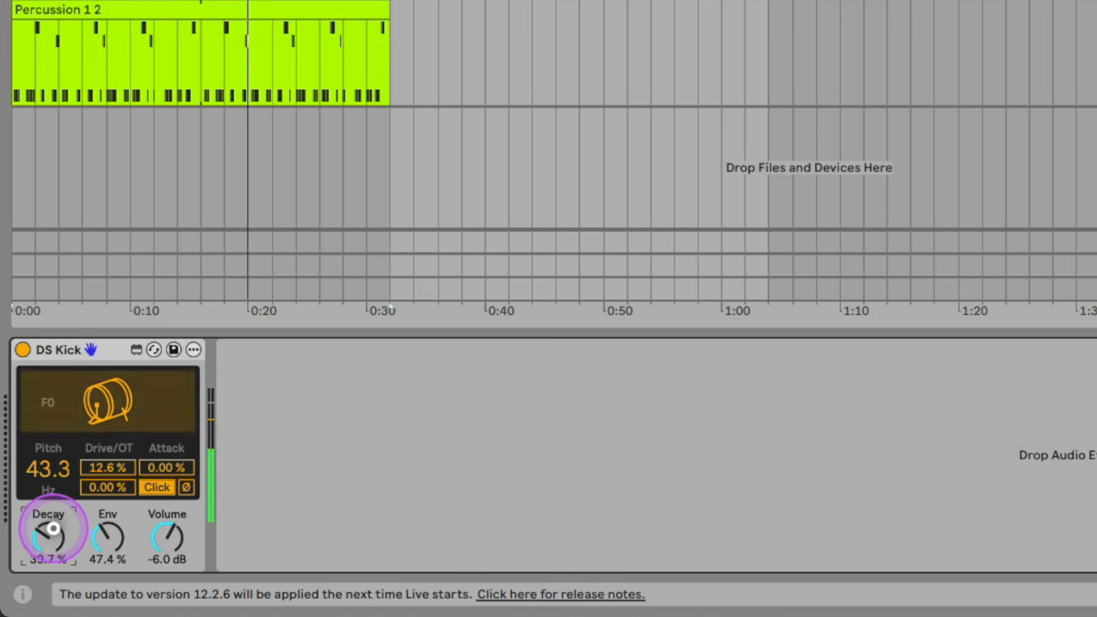
left_click_drag(52, 527, 52, 532)
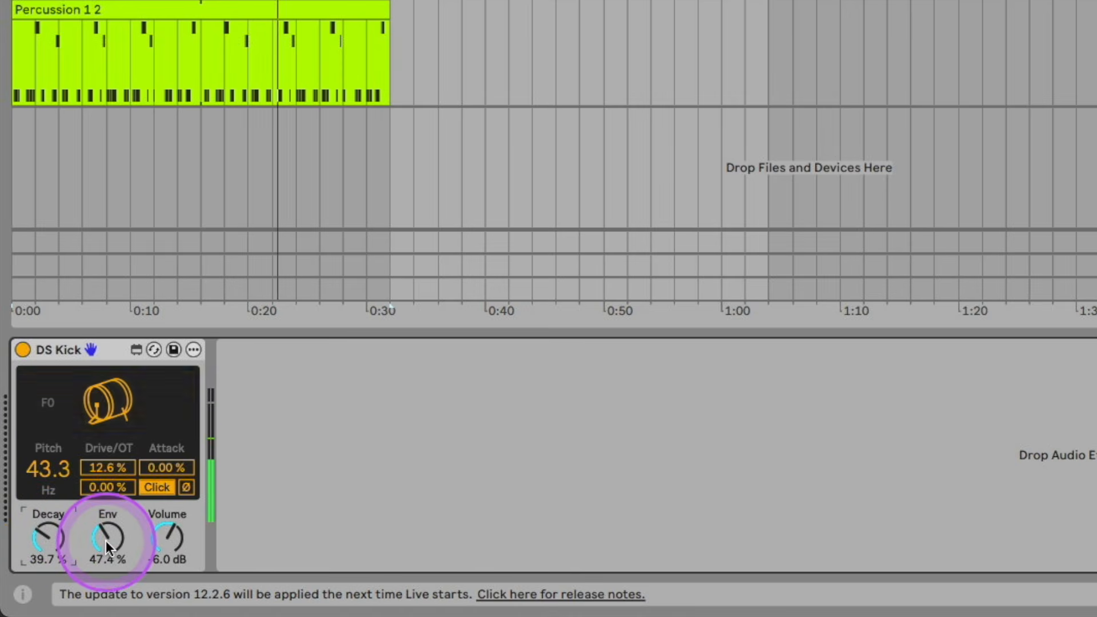
mouse_move(106, 545)
left_mouse_down()
mouse_move(105, 508)
mouse_move(100, 550)
mouse_move(105, 540)
left_mouse_up()
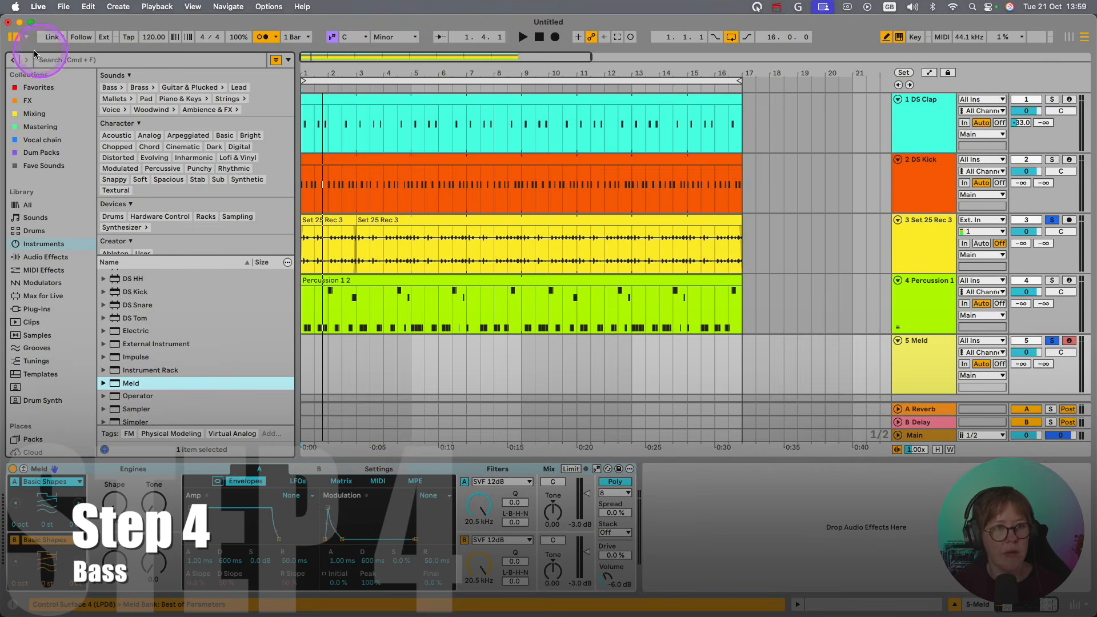
Step: Hide the browser and set the Shape of Meld's oscillator B to 43.7
left_click(19, 41)
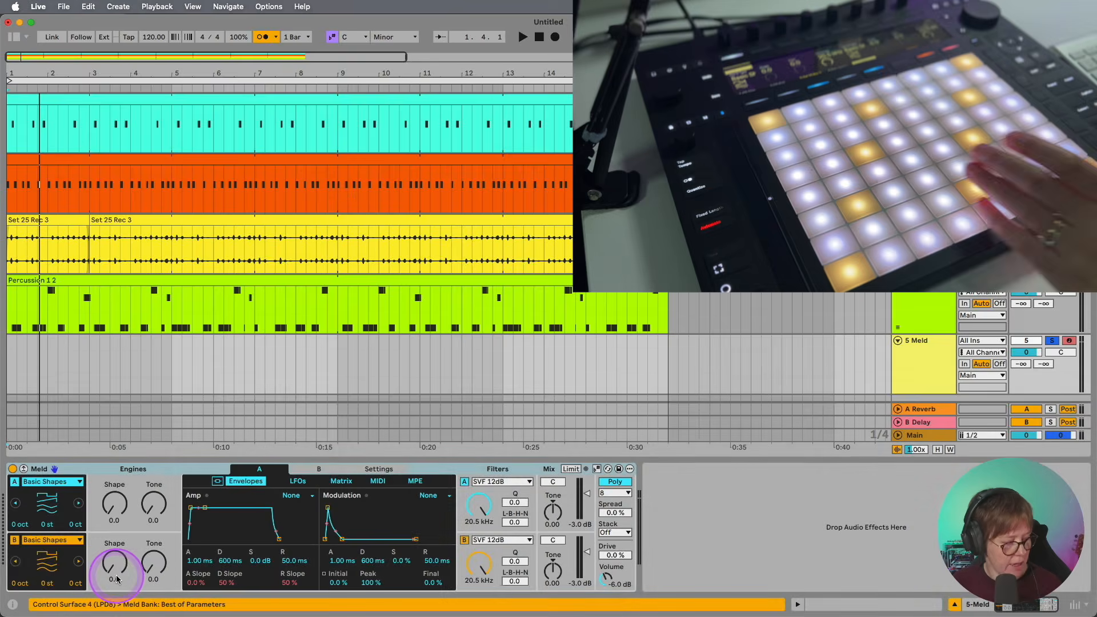
left_click(108, 571)
left_click_drag(108, 571, 106, 564)
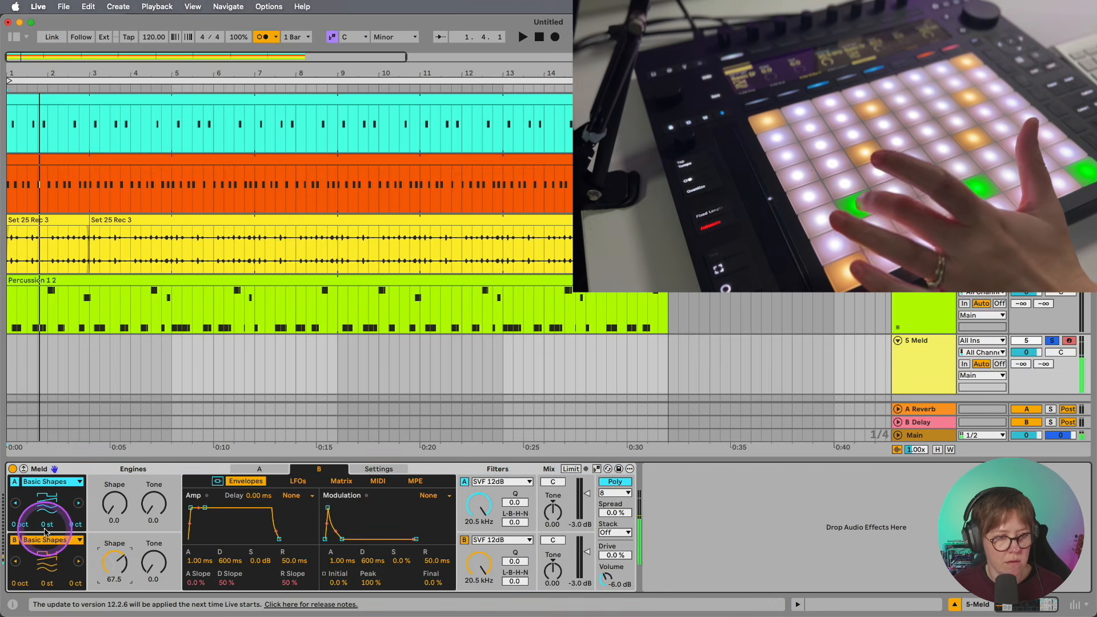
left_click(117, 562)
left_click_drag(116, 559, 117, 566)
Step: Set Meld's filter B to 1.24 kHz and its amp envelope B to 82.5 ms attack, 464 ms decay, -9.9 dB sustain and 464 ms release
left_click(478, 564)
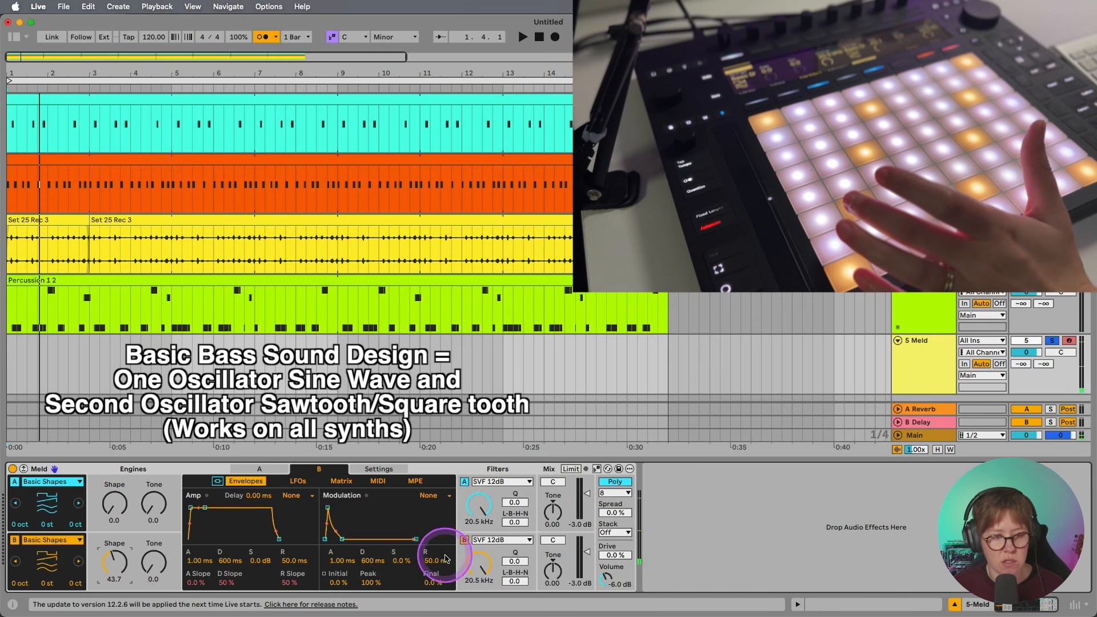
left_click_drag(473, 560, 472, 565)
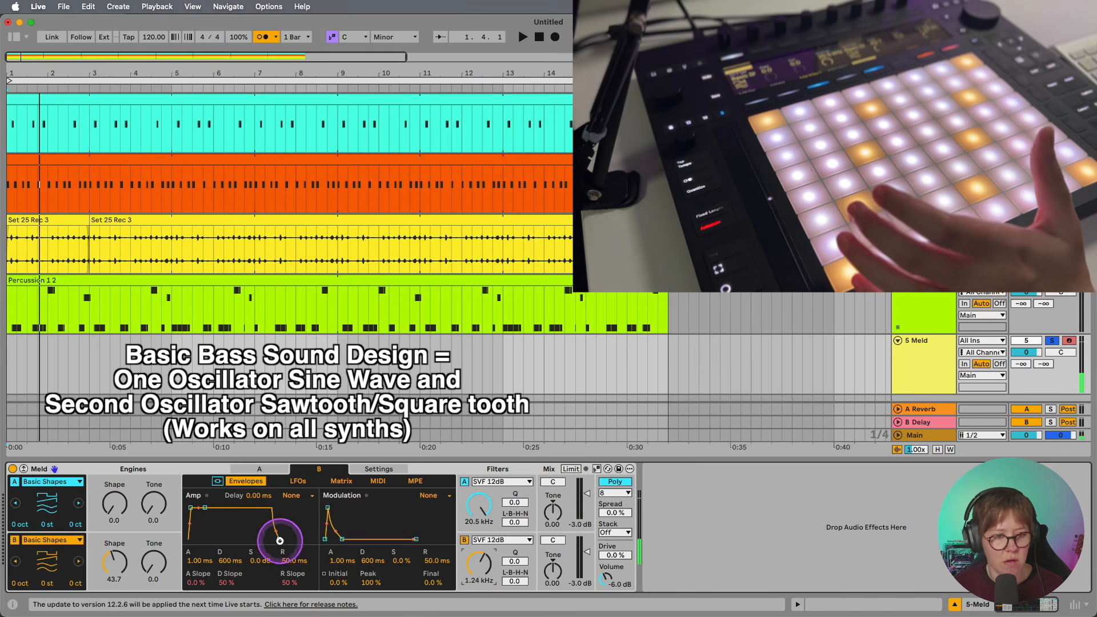
left_click_drag(290, 536, 292, 538)
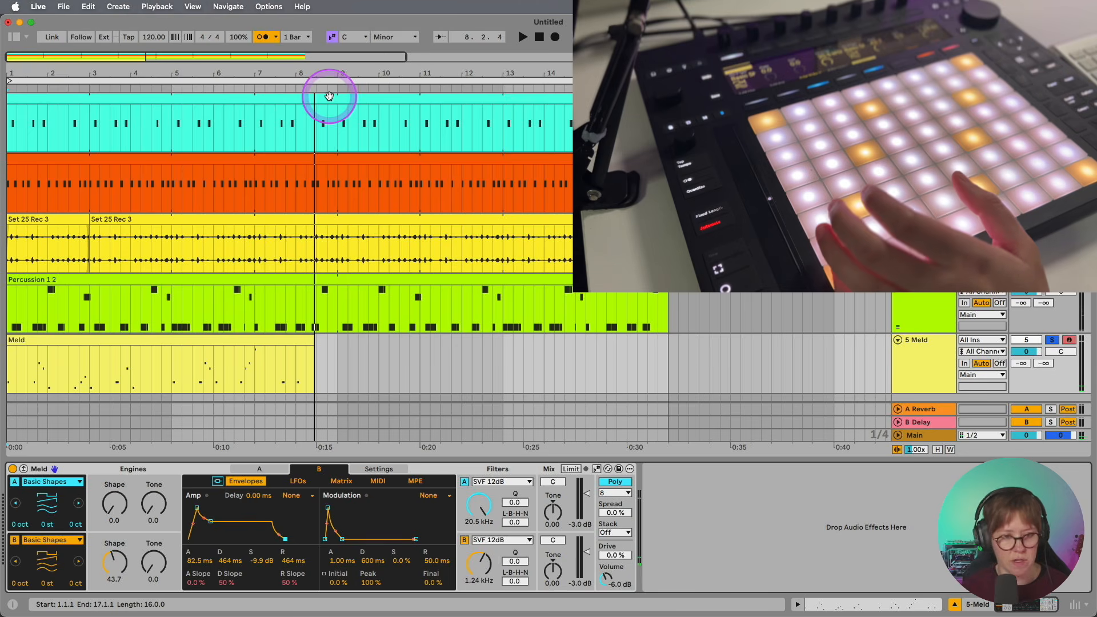
Step: Lengthen the release of Meld's amp envelope B to 16.7 s and record a sustained bass line in place of the previous Meld take
left_click(194, 336)
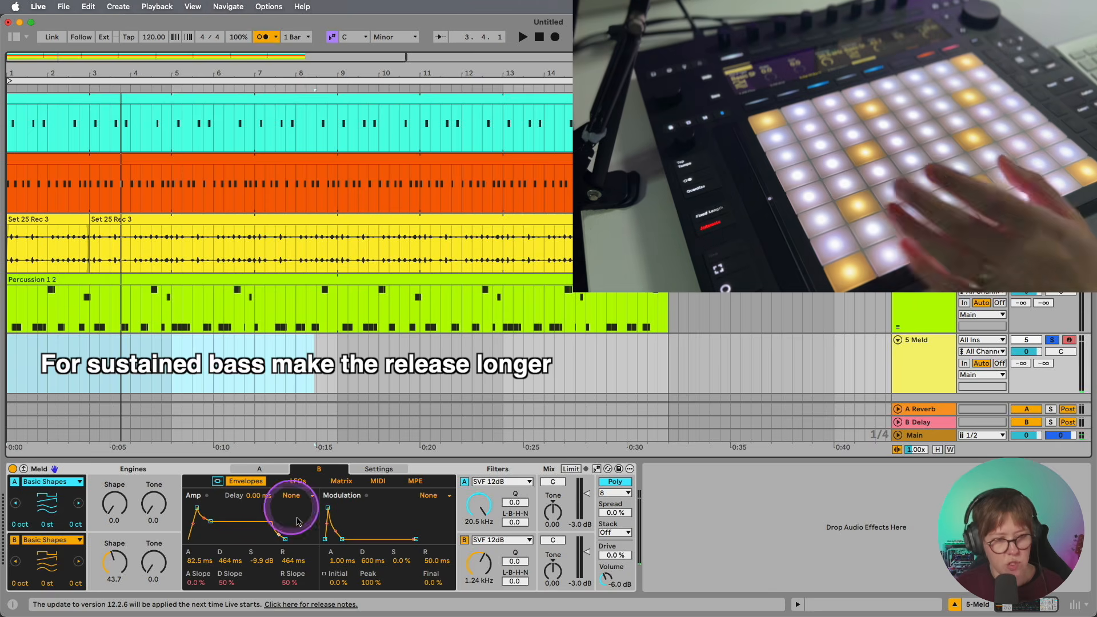
left_click_drag(285, 538, 305, 536)
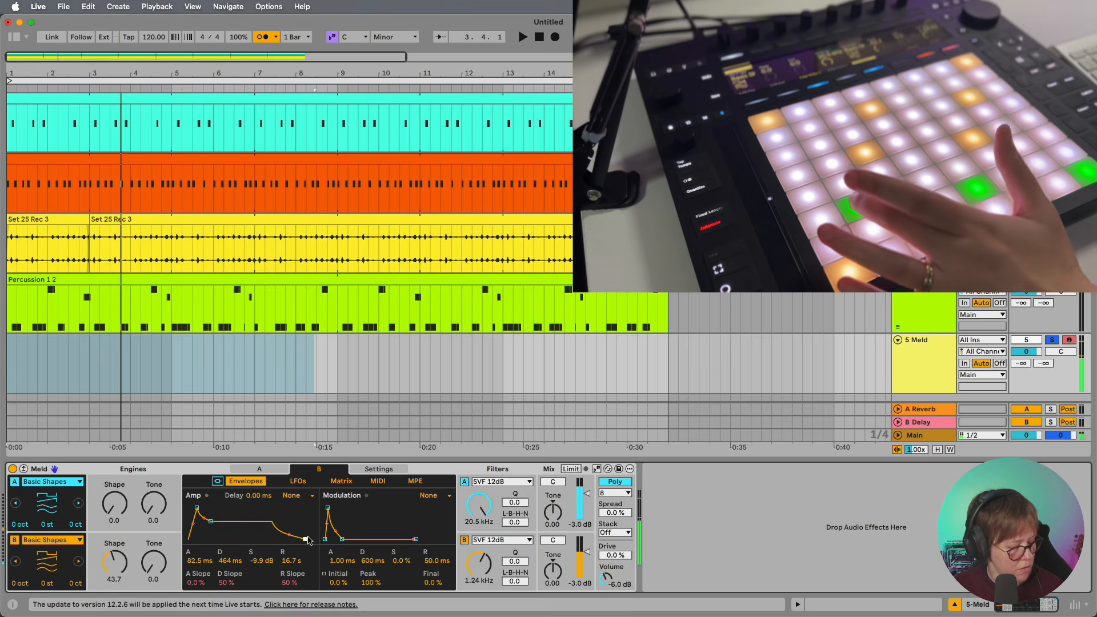
left_click(554, 37)
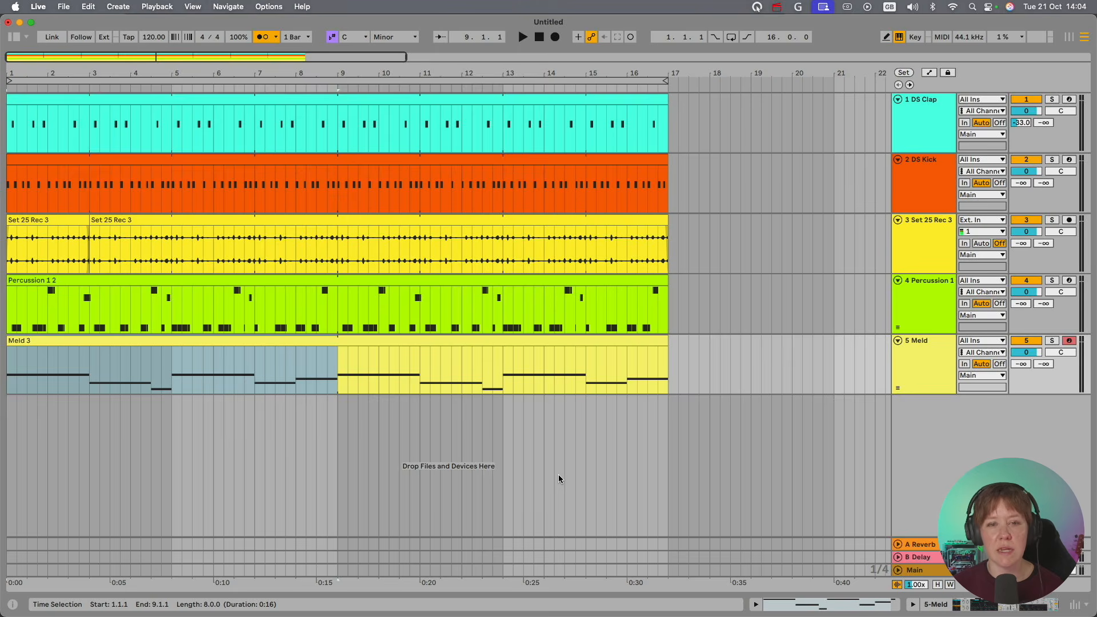
Step: Add a new audio track below the Meld track and arm it for recording
key("super+t")
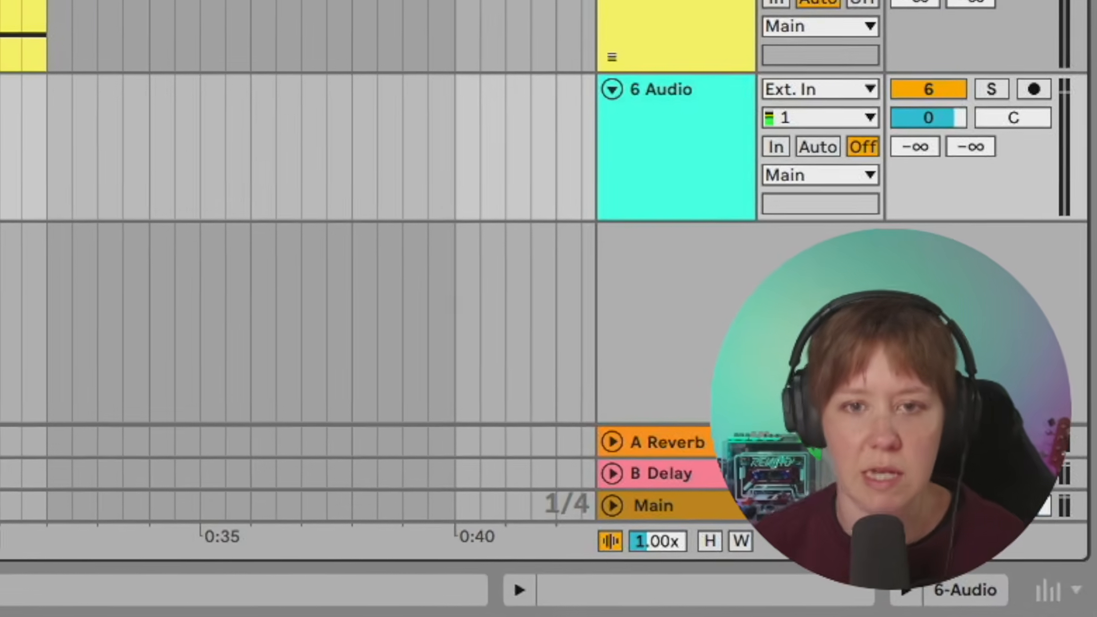
left_click(1029, 53)
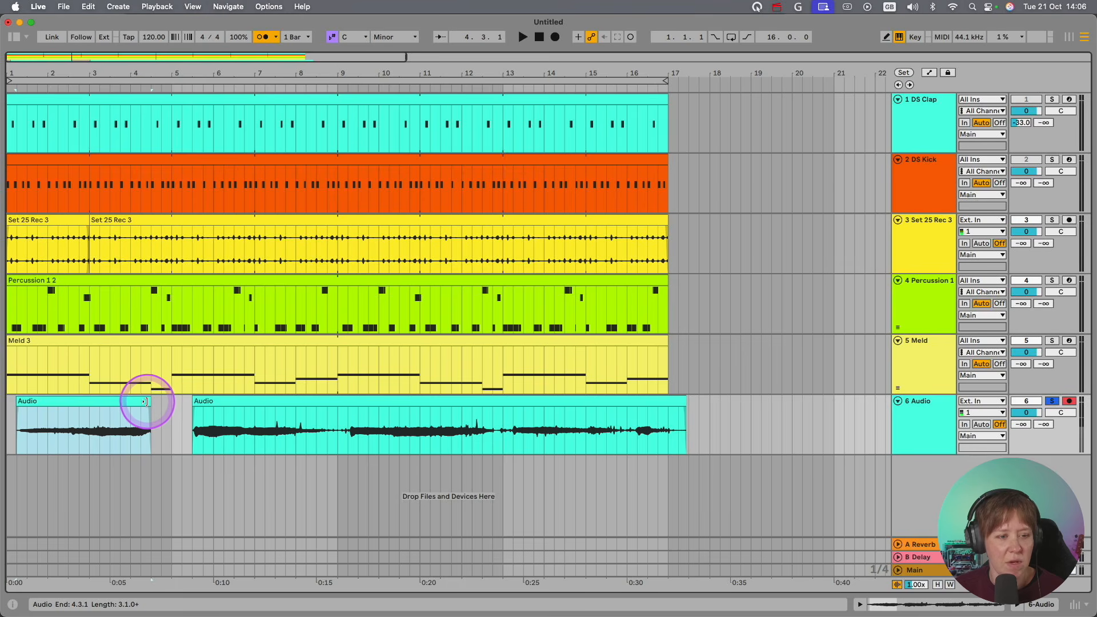
Step: Resize the first clip on the 6 Audio track to span bar 1 to bar 5, and open its sample settings
left_click_drag(146, 401, 177, 402)
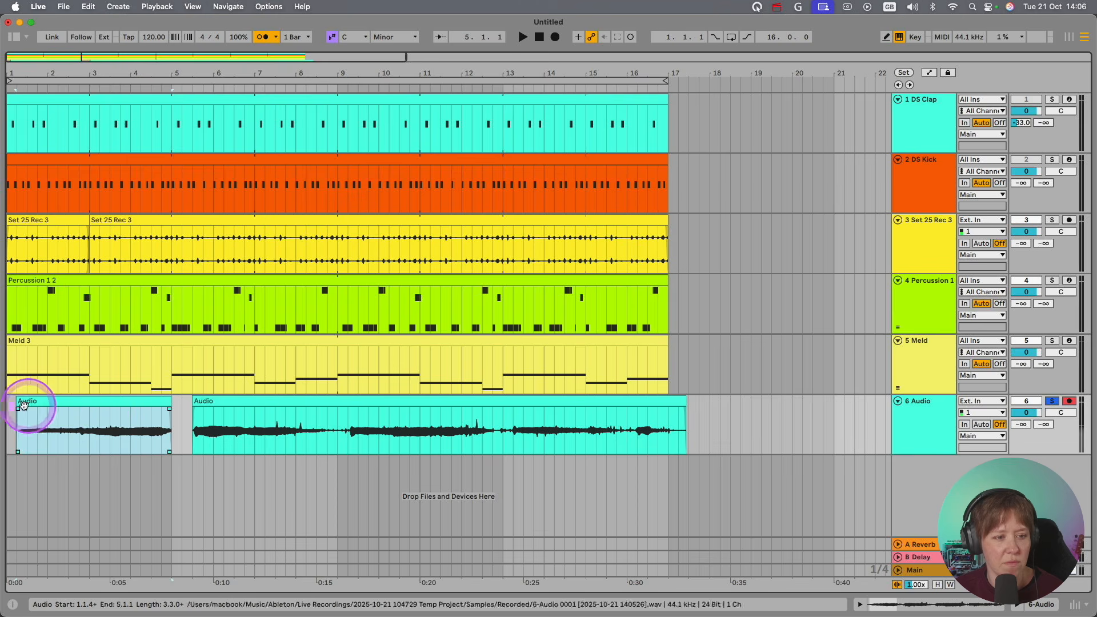
key("space")
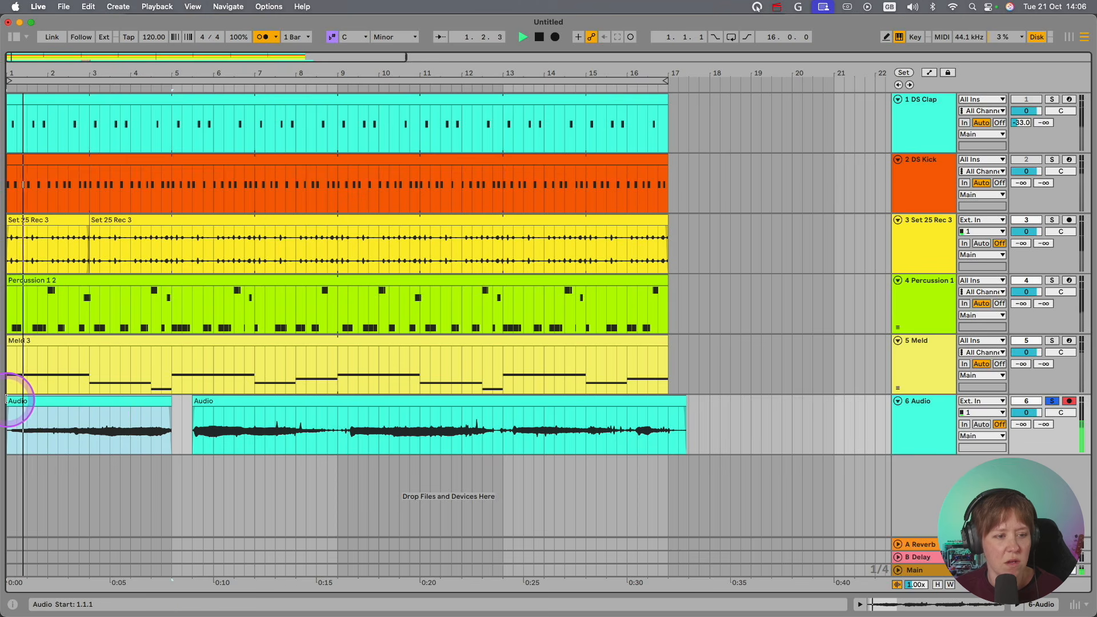
left_click(131, 442)
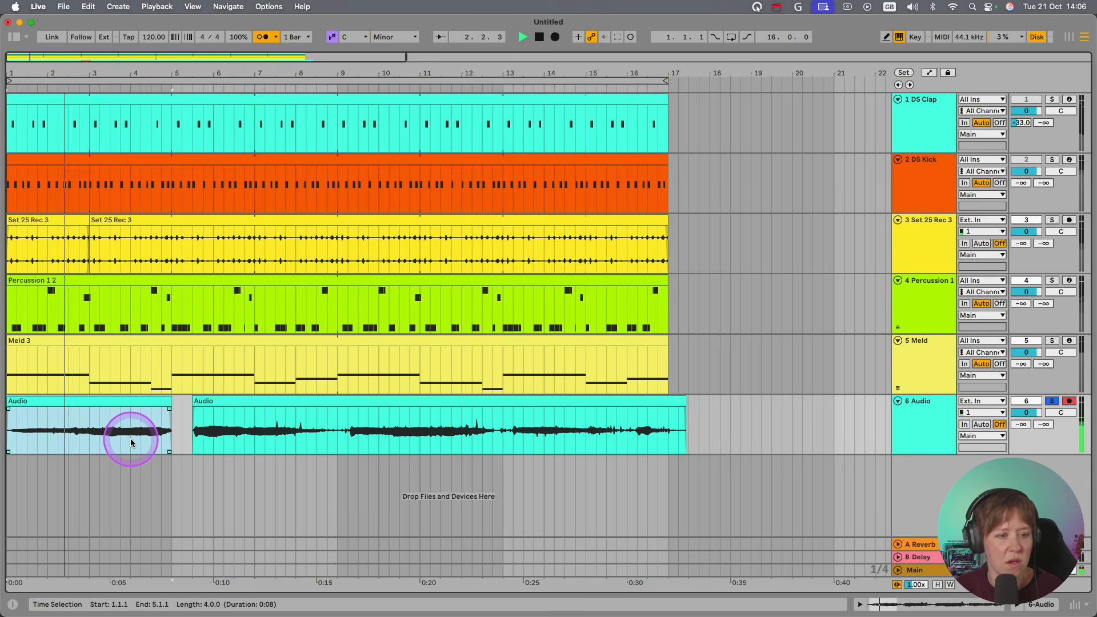
left_click(117, 399)
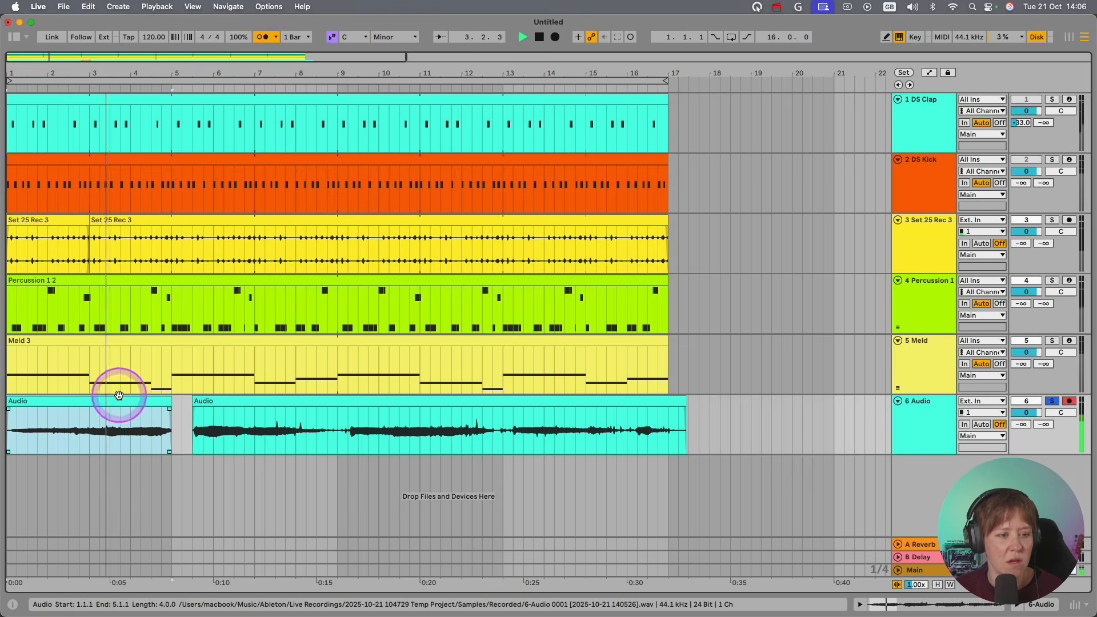
double_click(117, 400)
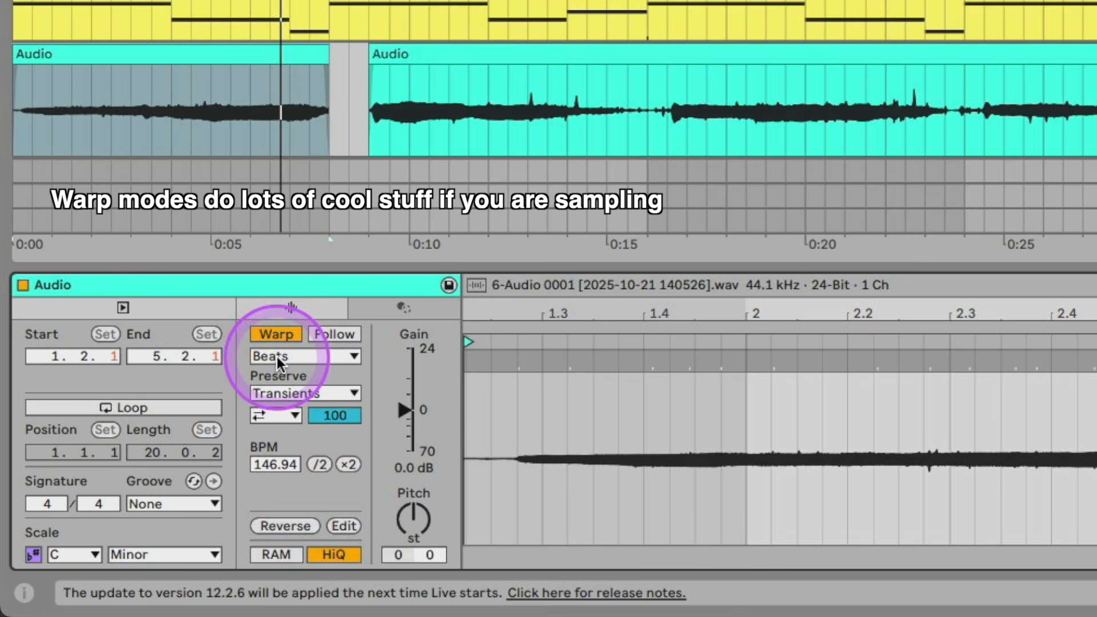
Step: Set the audio clip's warp mode to Texture with a grain size of 169.20 and flux of 83.59
left_click(277, 357)
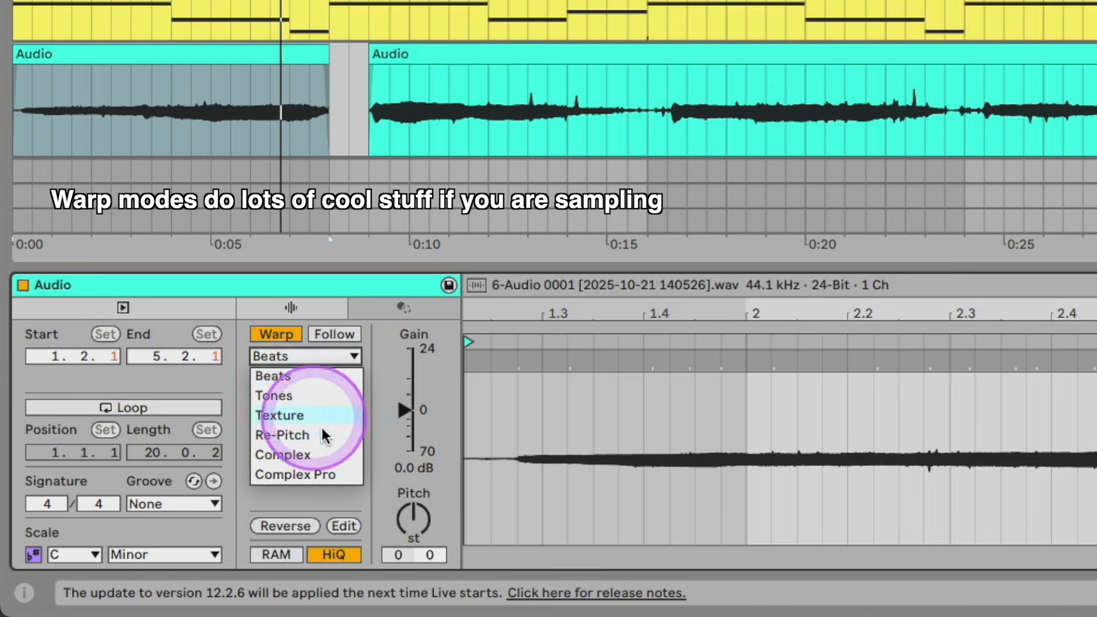
left_click(304, 415)
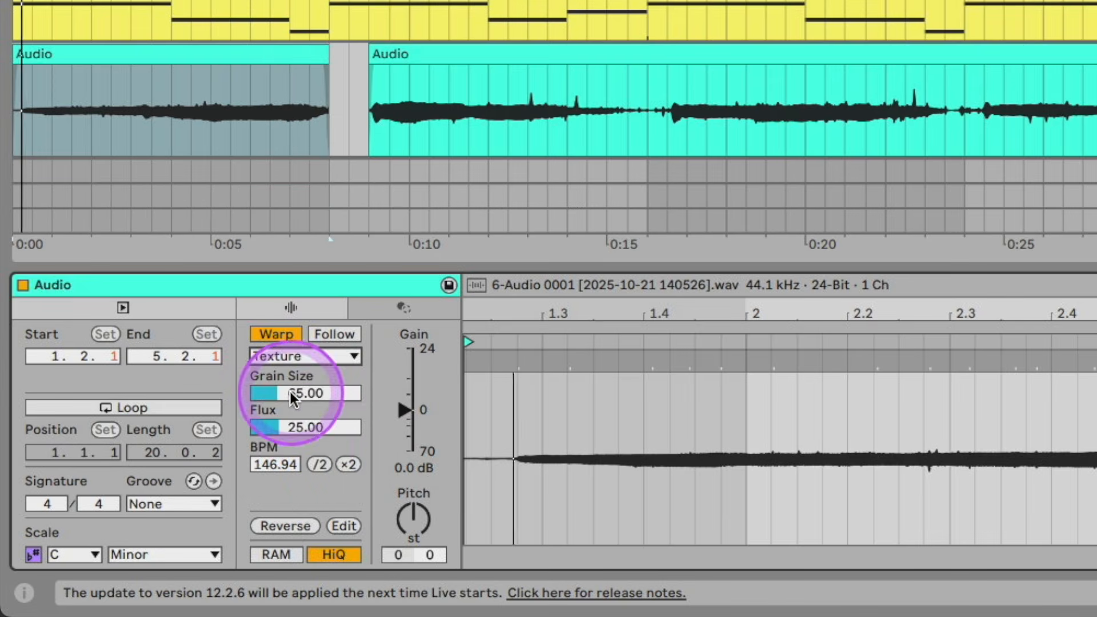
mouse_move(290, 394)
left_mouse_down()
mouse_move(293, 433)
mouse_move(289, 387)
mouse_move(220, 391)
mouse_move(299, 392)
mouse_move(291, 399)
left_mouse_up()
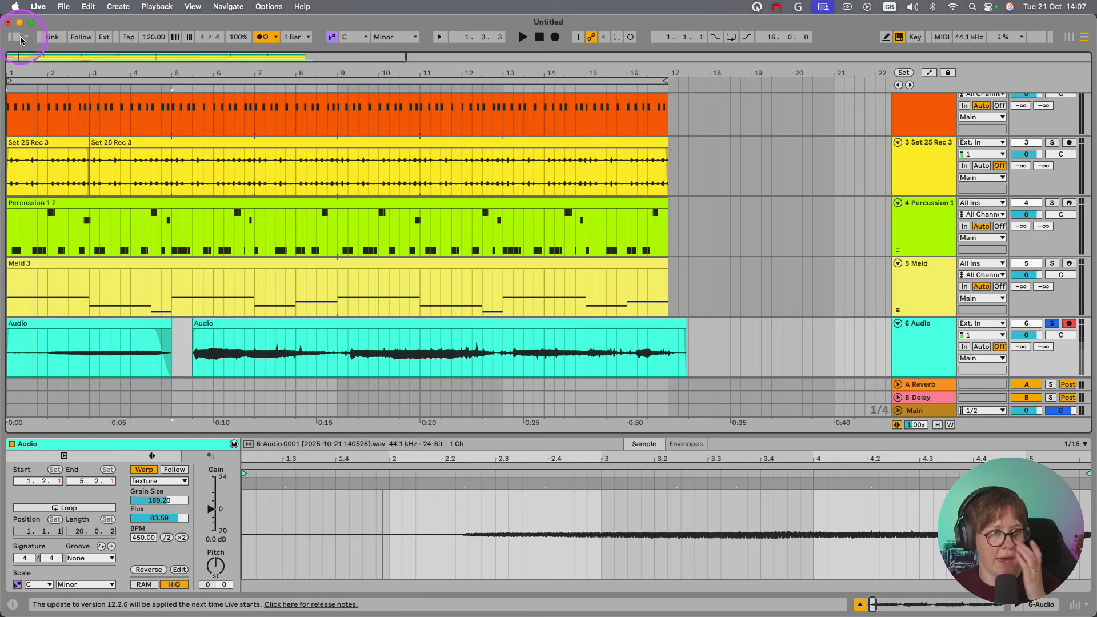
Step: Add a Grain Delay from the Pitch Shift audio effects to the 6 Audio track and adjust its spray
left_click(19, 38)
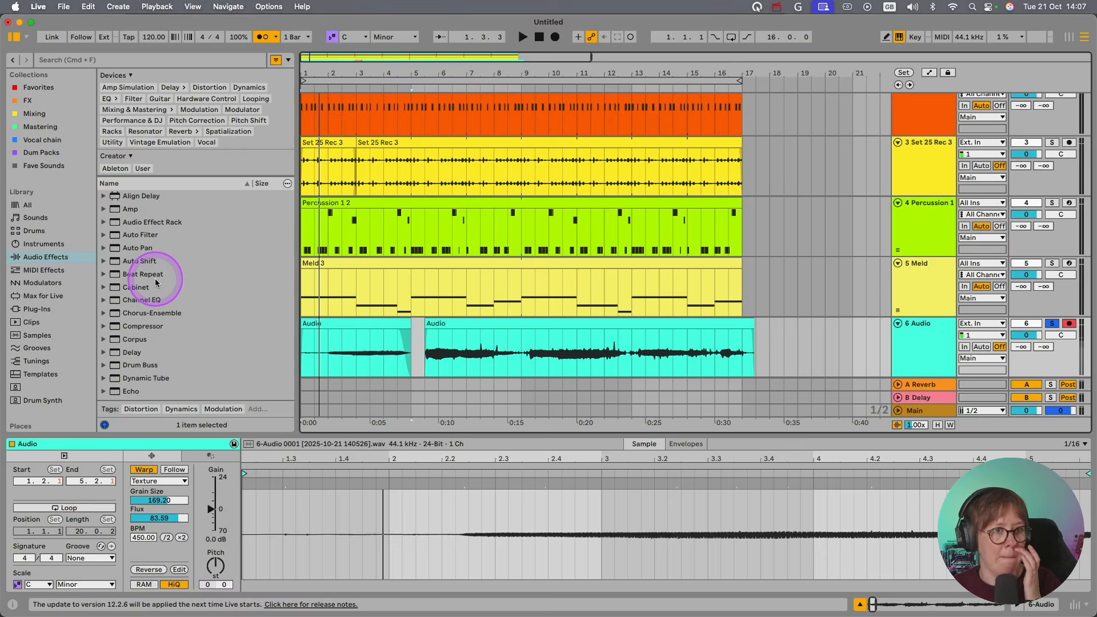
left_click(177, 132)
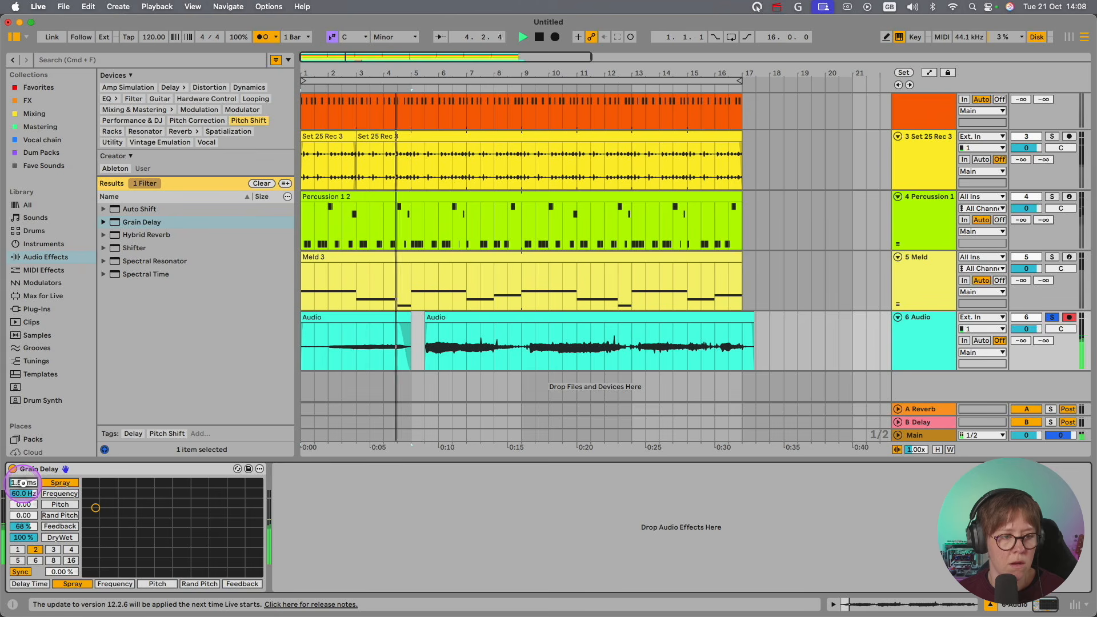
left_click_drag(23, 483, 23, 485)
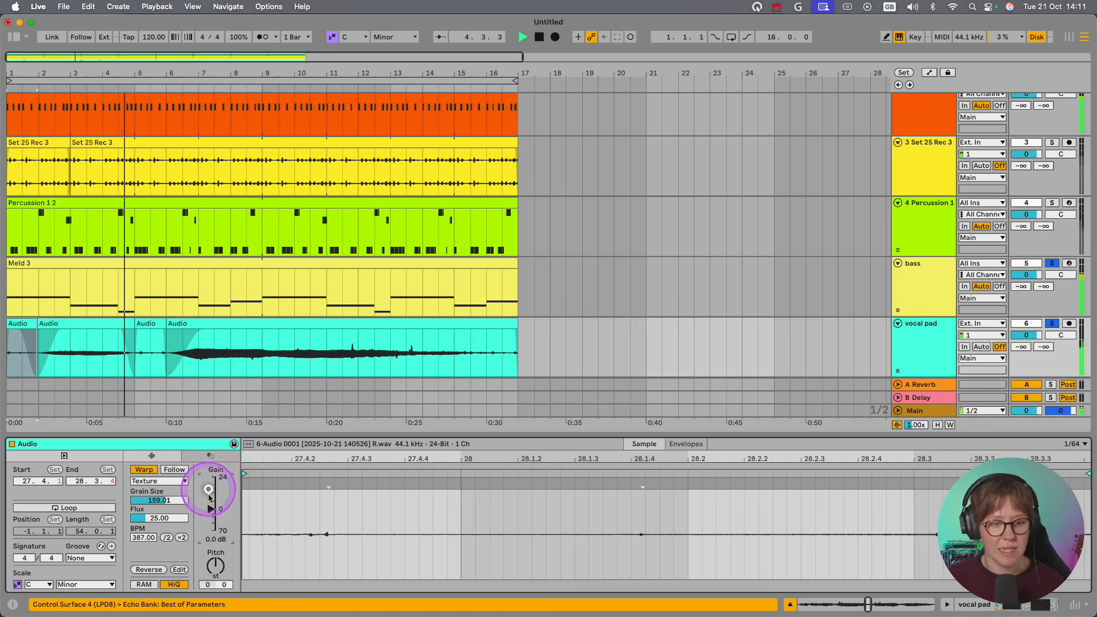
Step: Raise the gain of the first vocal pad clip to 4.5 dB and of its bar 5 clip to 5.9 dB
left_click_drag(209, 492, 211, 508)
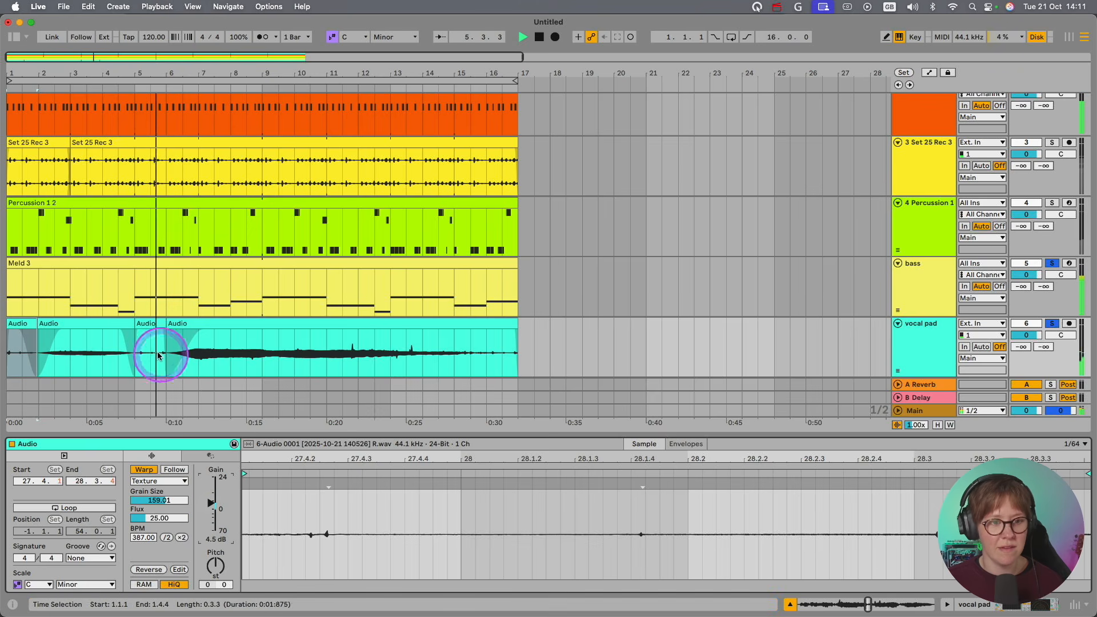
left_click(144, 321)
left_click(213, 509)
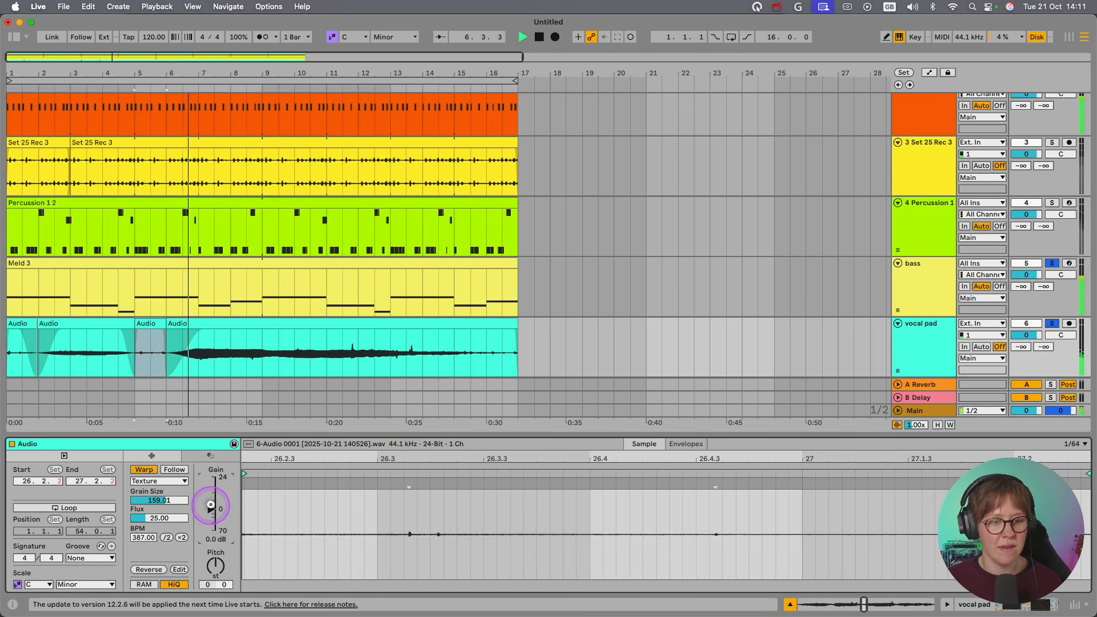
left_click_drag(210, 505, 210, 491)
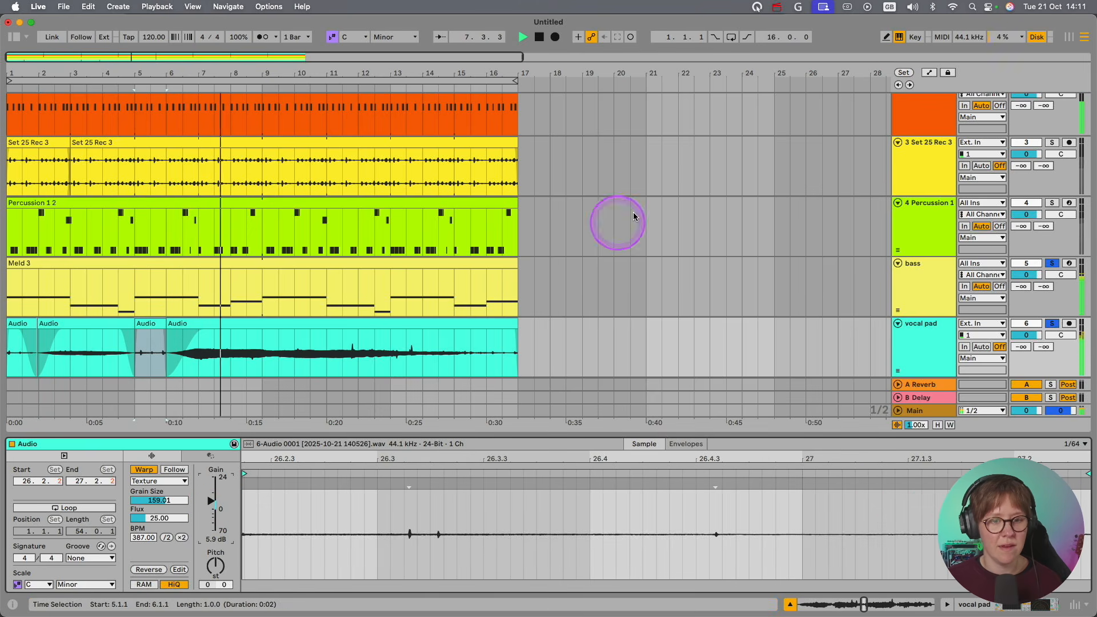
key("space")
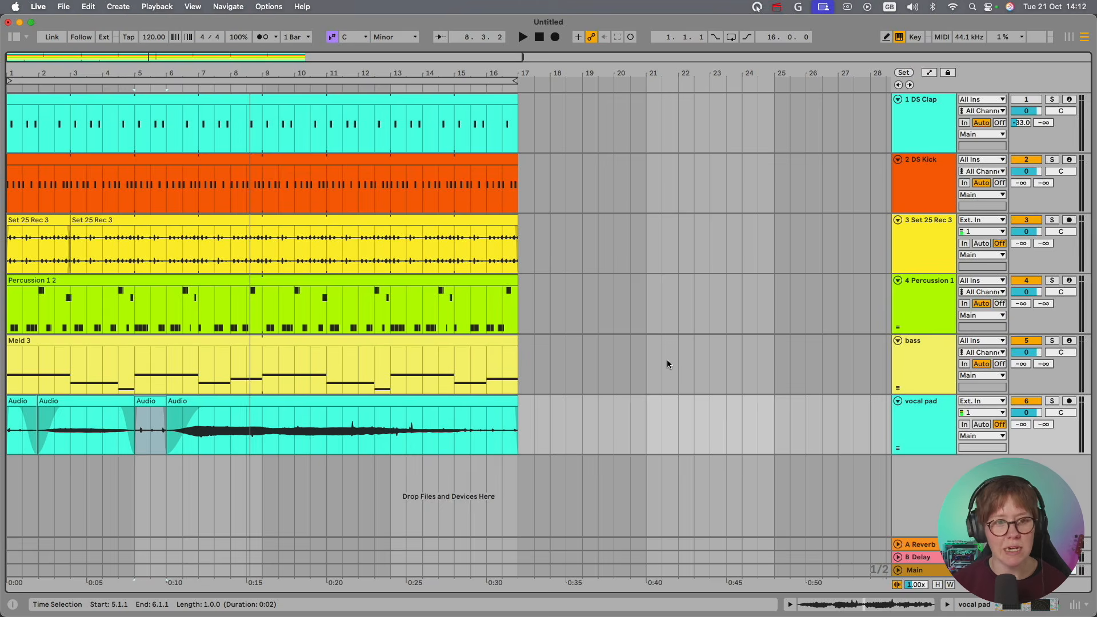
Step: Insert a new audio track below the vocal pad and start recording on it from bar 1
key("super+t")
left_click(11, 479)
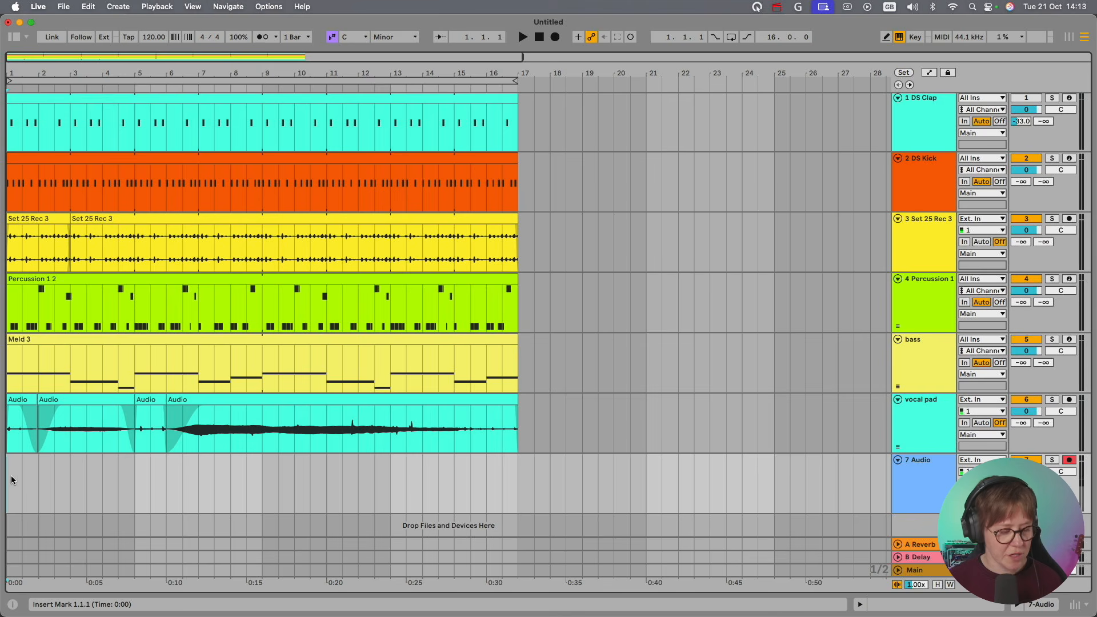
left_click(553, 38)
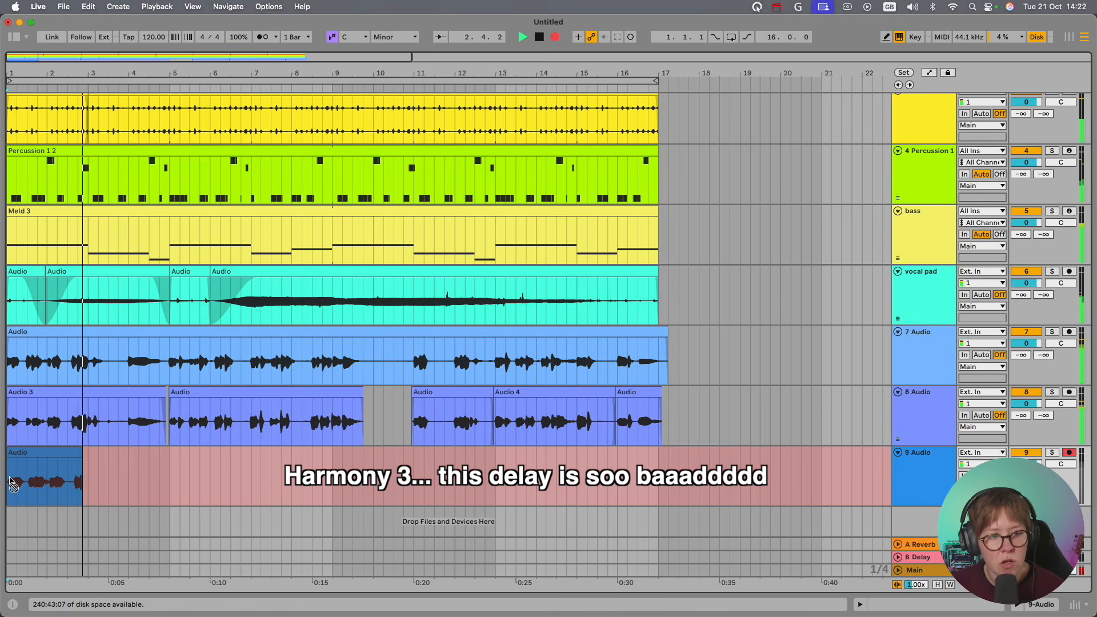
Step: Discard the take on the 9 Audio track and record the third vocal harmony again from bar 1
key("space")
key("Delete")
left_click(11, 484)
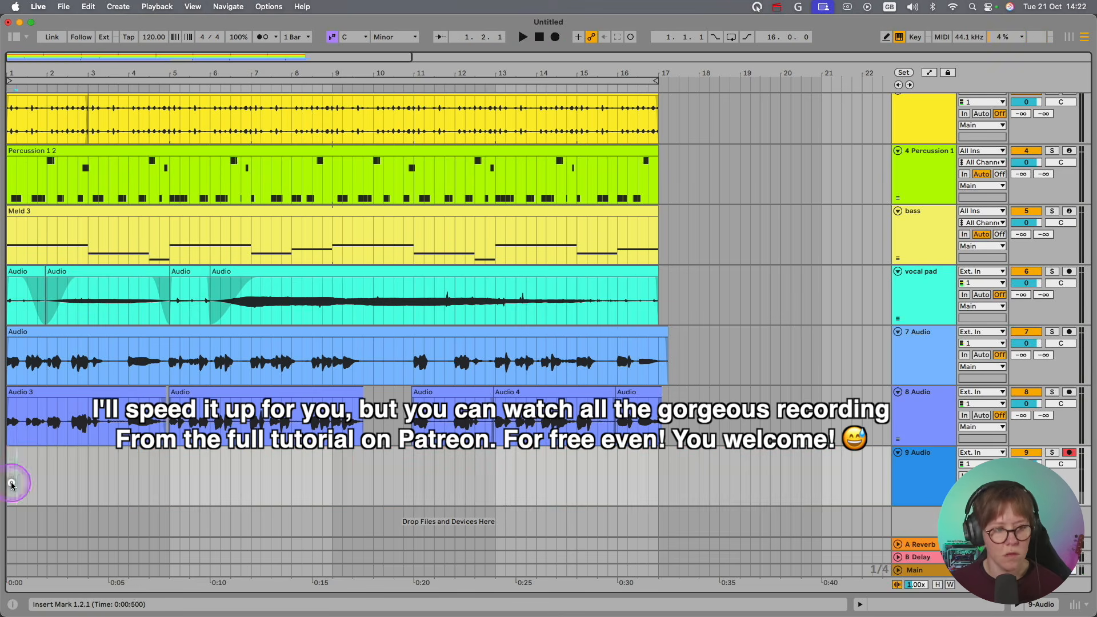
key("F9")
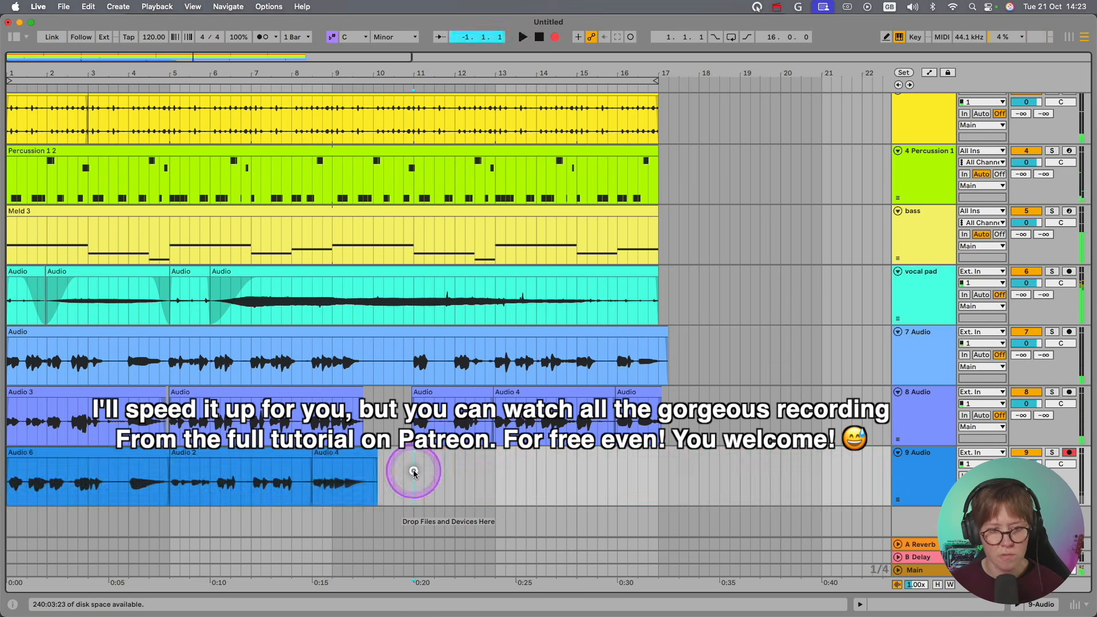
key("space")
Step: Add Auto Shift to the 7 Audio track, solo the track and set the device's input range to Mid
key("alt+super+b")
left_click_drag(139, 252, 225, 318)
key("alt+super+b")
left_click(1051, 283)
key("space")
left_click(29, 536)
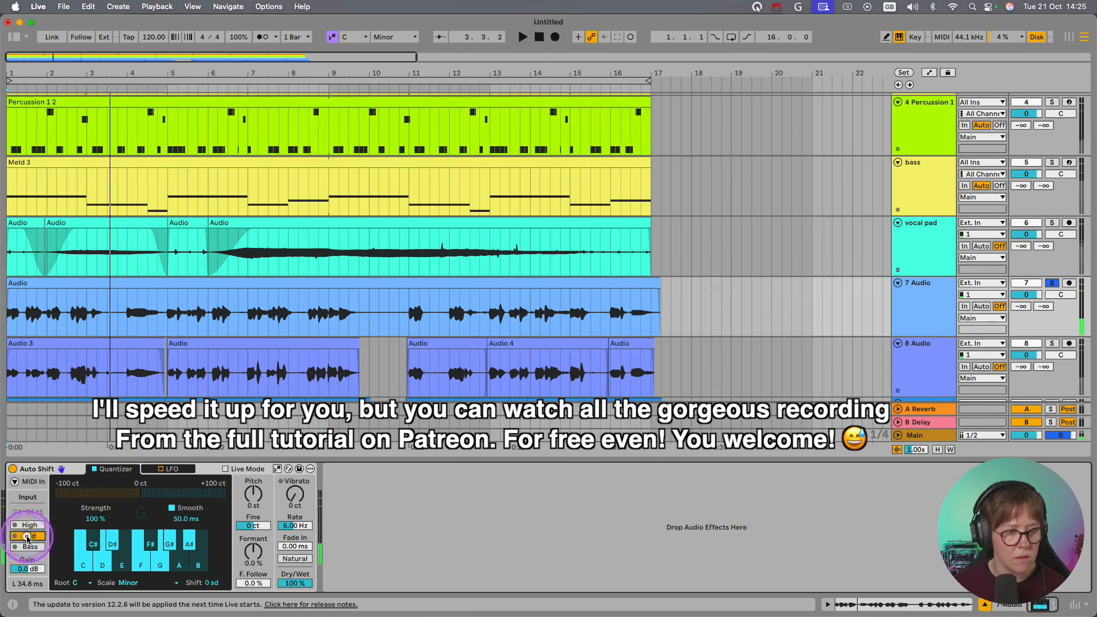
Step: Compare the 7 Audio vocal with and without Auto Shift during playback
left_click(12, 469)
key("space")
key("space")
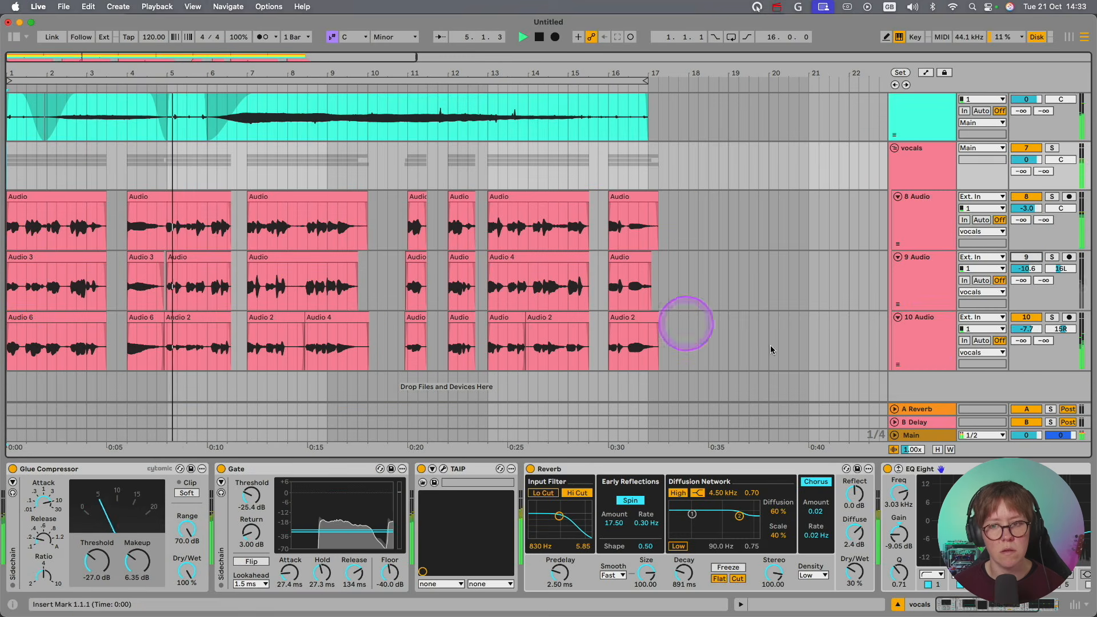
Step: Show the 10 Audio track's Auto Shift, and set the vocal pad track's volume to -5.4 dB in the mixer
left_click(924, 344)
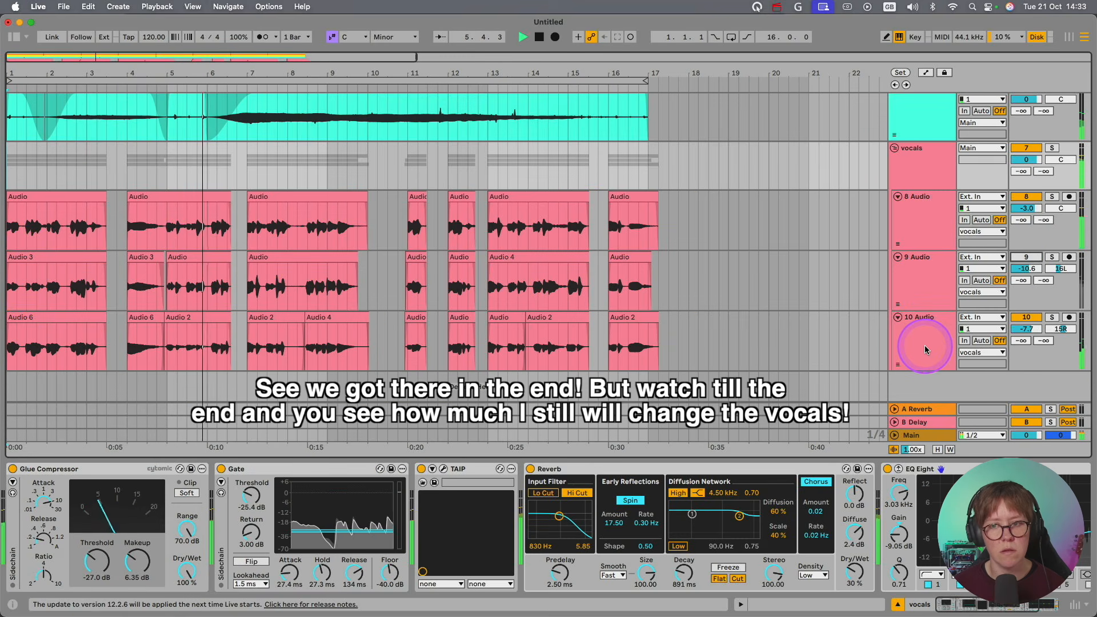
left_click(923, 345)
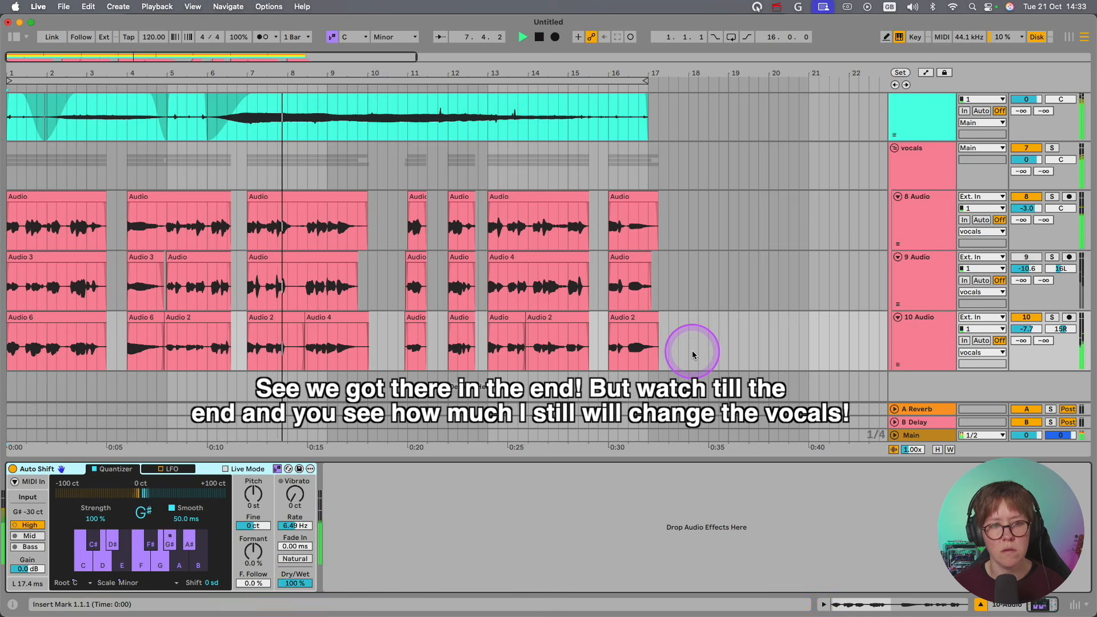
key("Tab")
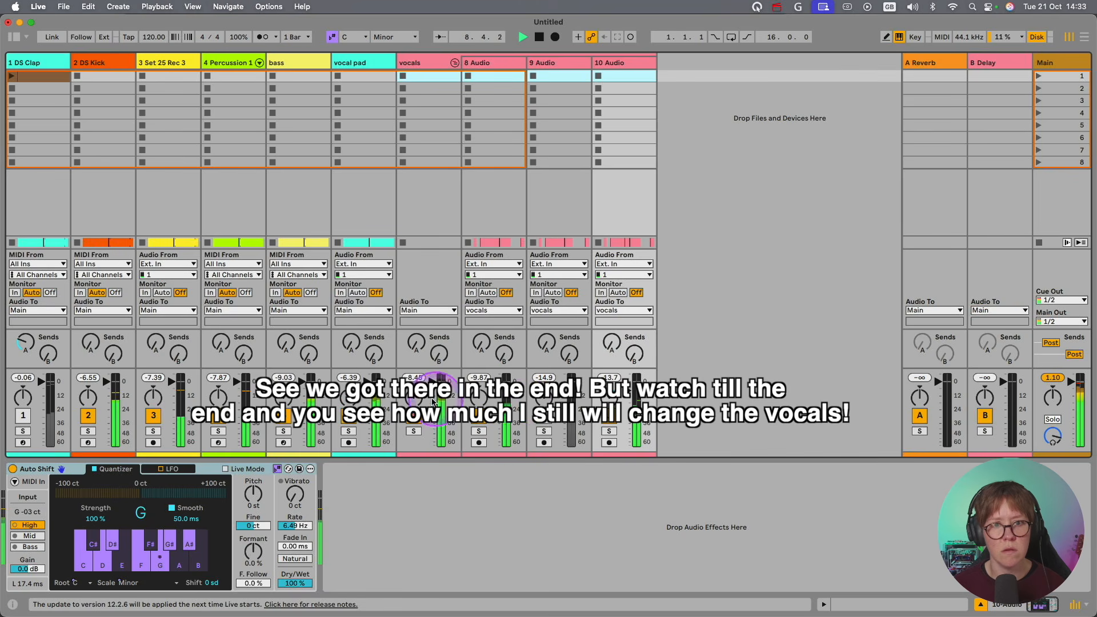
left_click(366, 382)
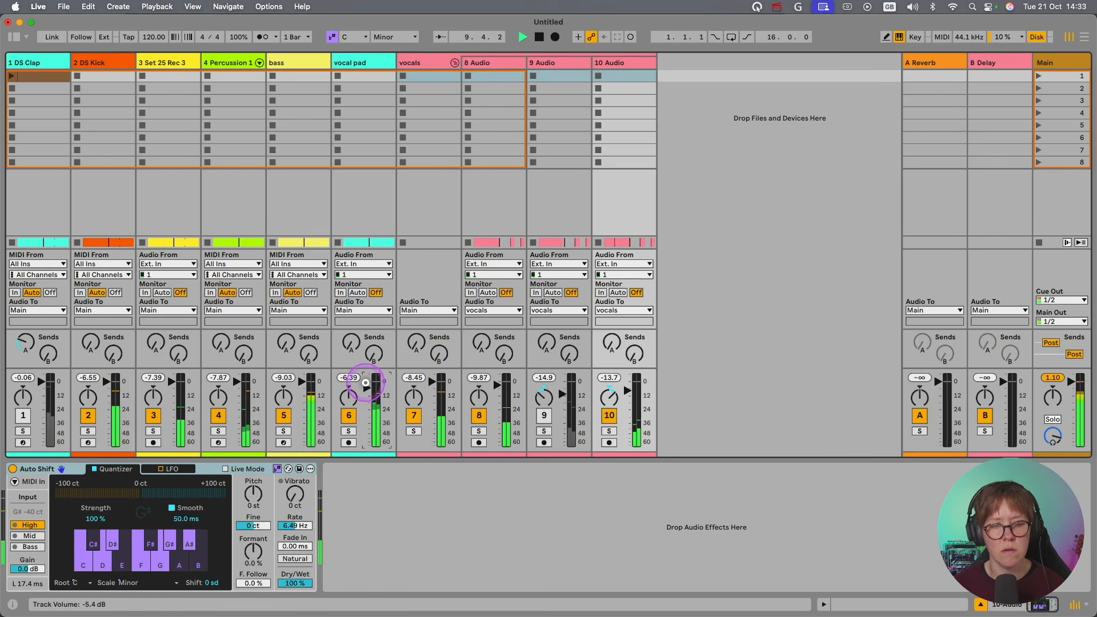
key("Tab")
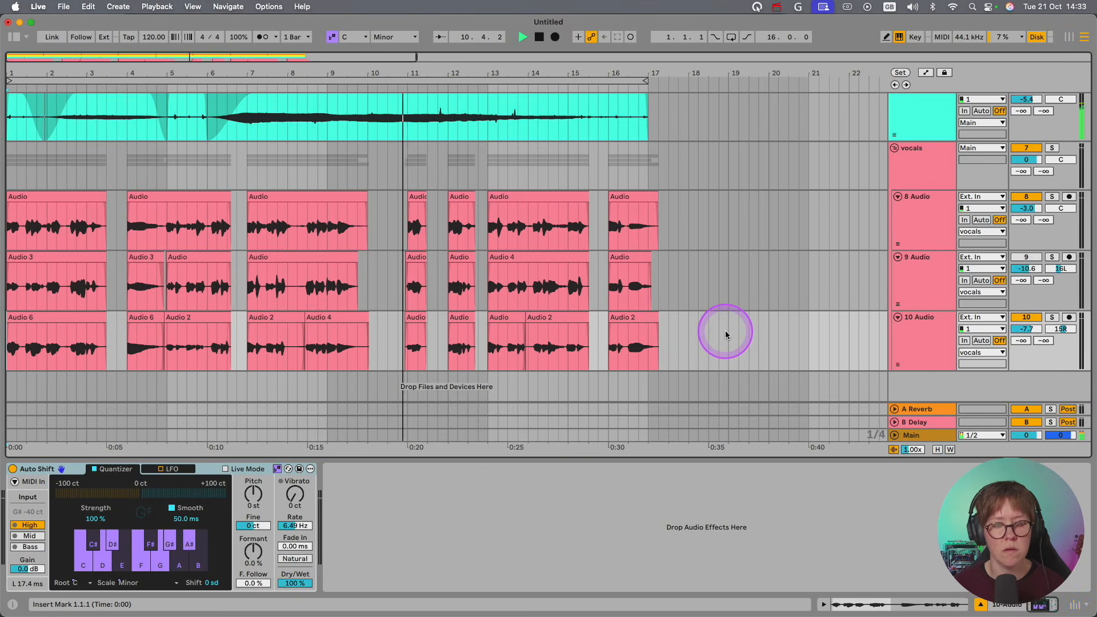
left_click(894, 148)
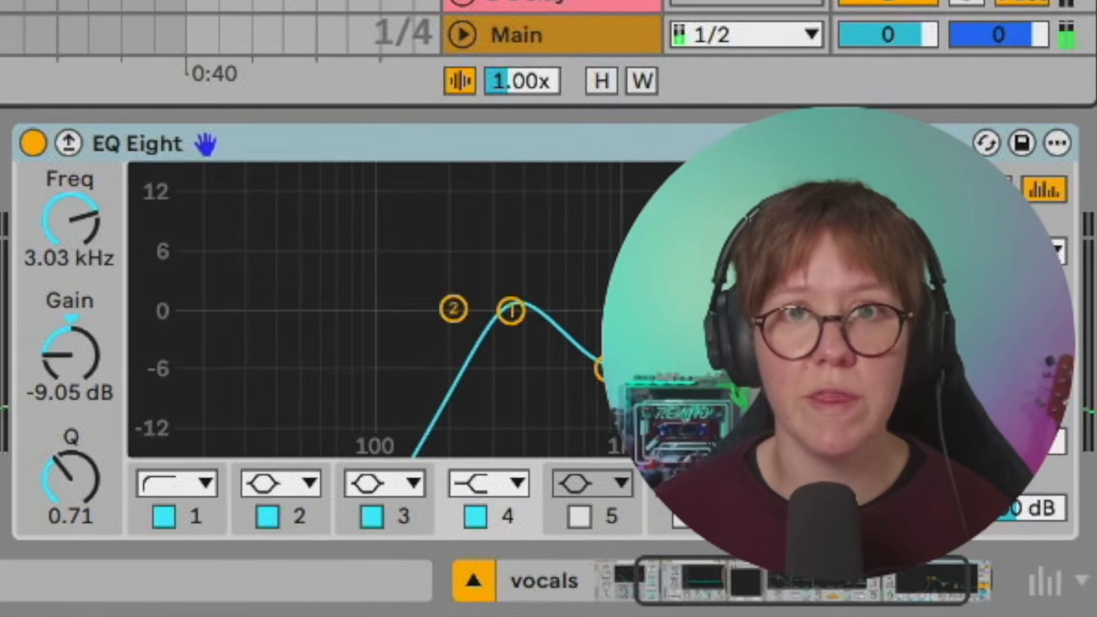
left_click(893, 148)
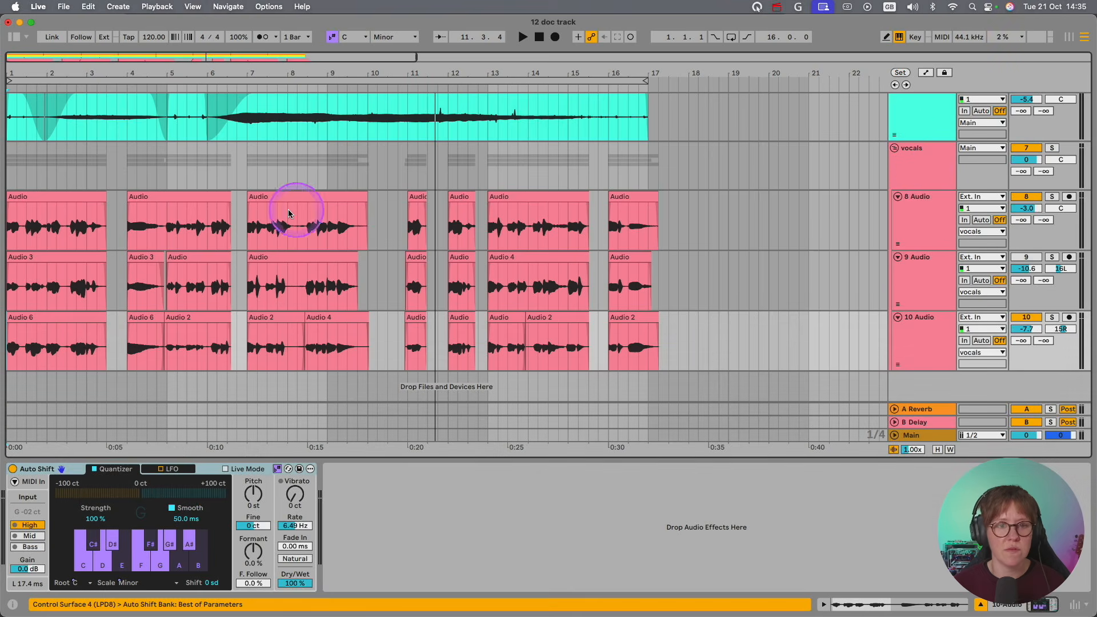
Step: Load Granulator III from the installed Packs onto a new track below 10 Audio
left_click(12, 39)
scroll(37, 354, "down", 3)
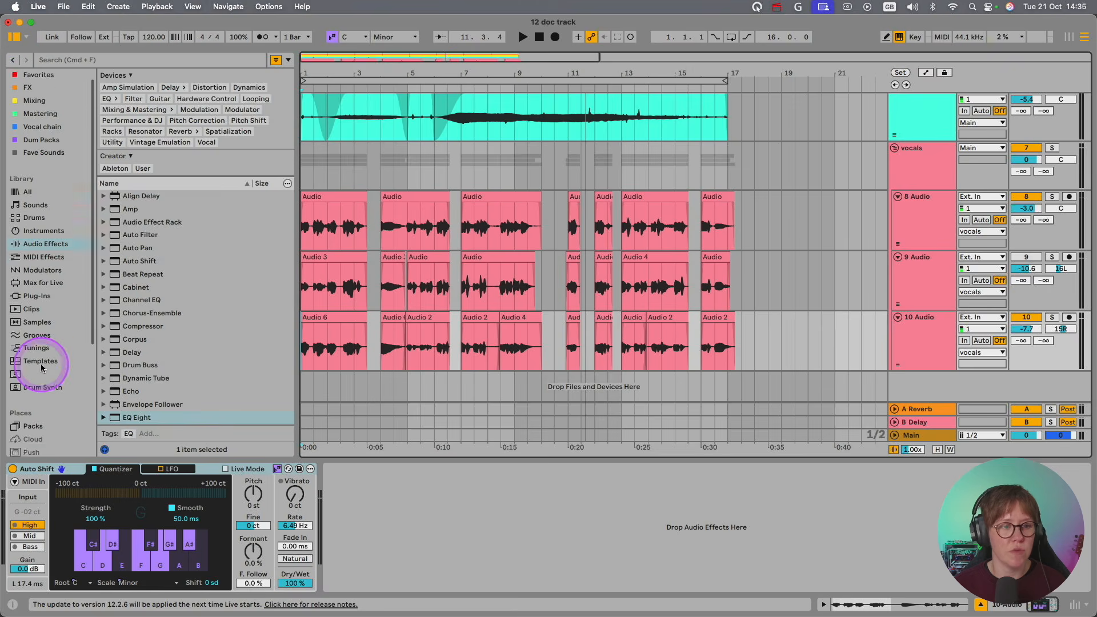
left_click(29, 379)
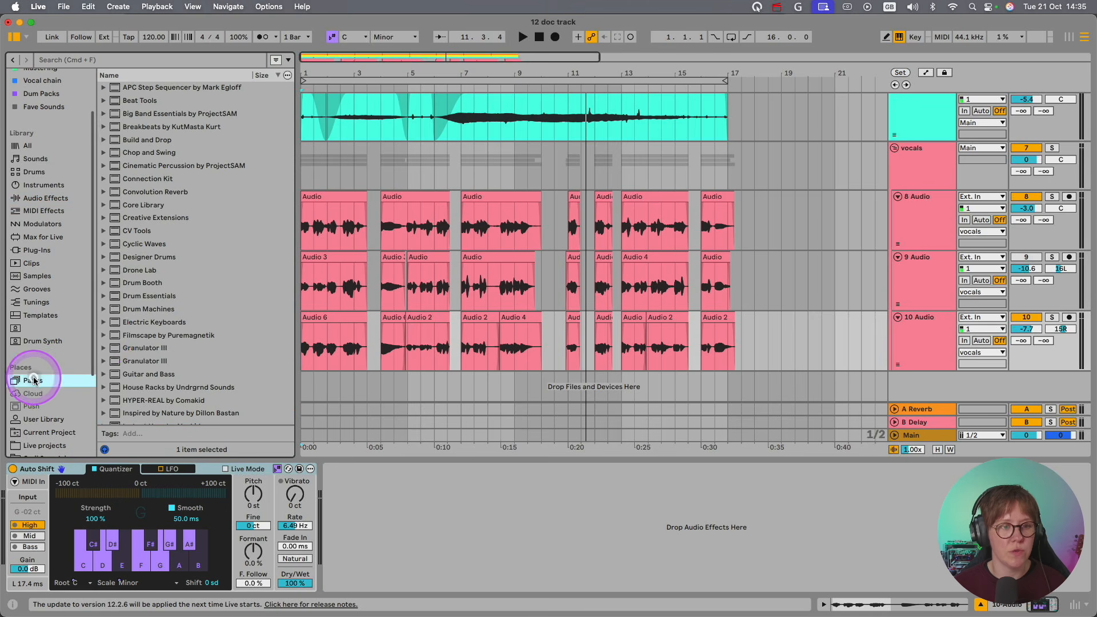
left_click(104, 348)
double_click(101, 364)
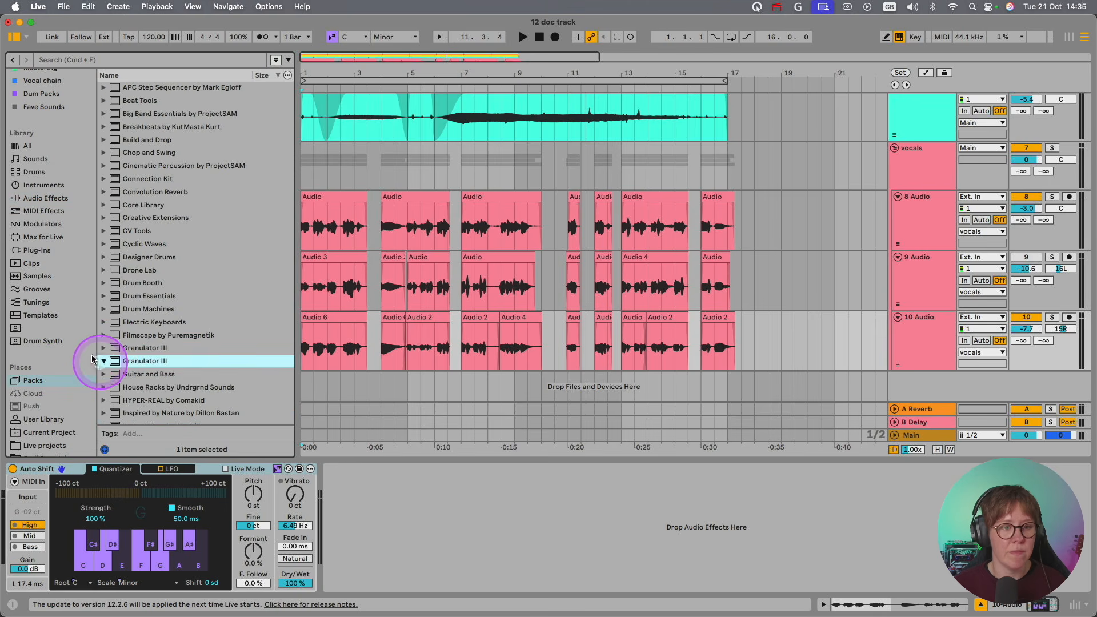
key("super+alt+b")
Step: Load the Audio 3 clip at bar 4 of the 9 Audio track into Granulator III and switch it to Cloud mode
left_click_drag(143, 260, 144, 495)
left_click(26, 559)
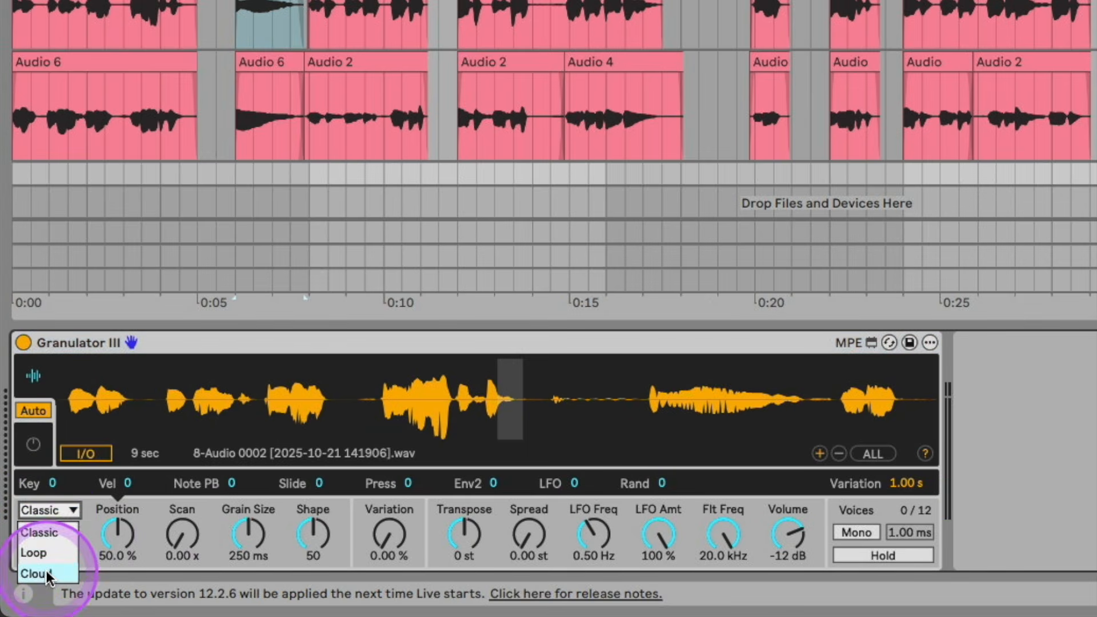
left_click(46, 571)
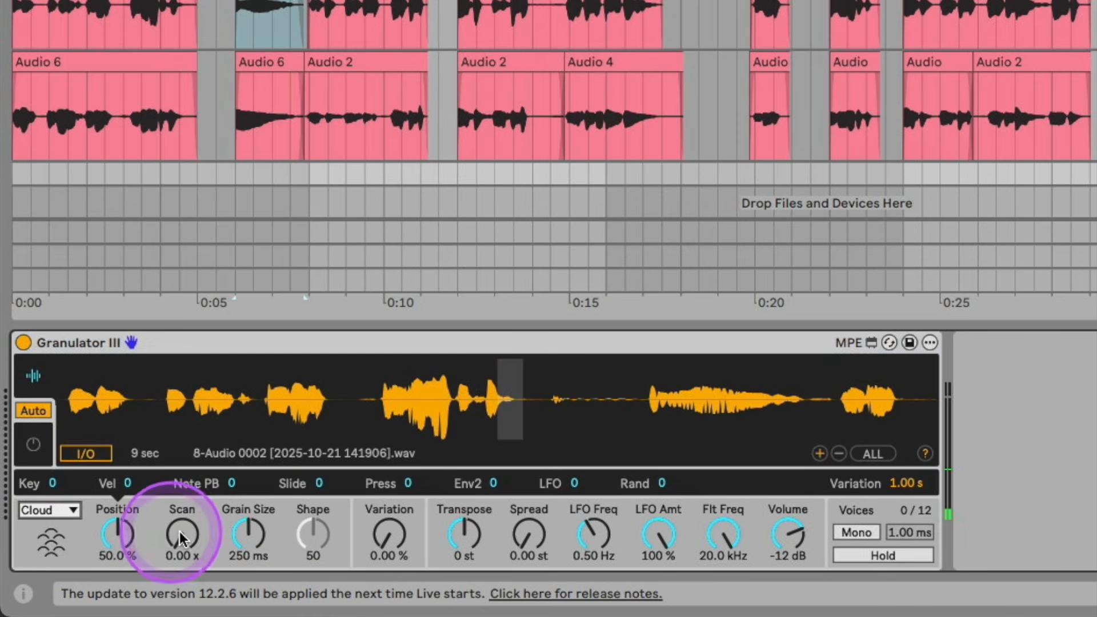
Step: Set Granulator III's scan to 0.44x, variation to 13.7 %, spread to 0.11 st and grain size to 48.9 ms
mouse_move(180, 531)
left_mouse_down()
mouse_move(183, 489)
mouse_move(181, 539)
left_mouse_up()
left_click_drag(389, 534, 390, 521)
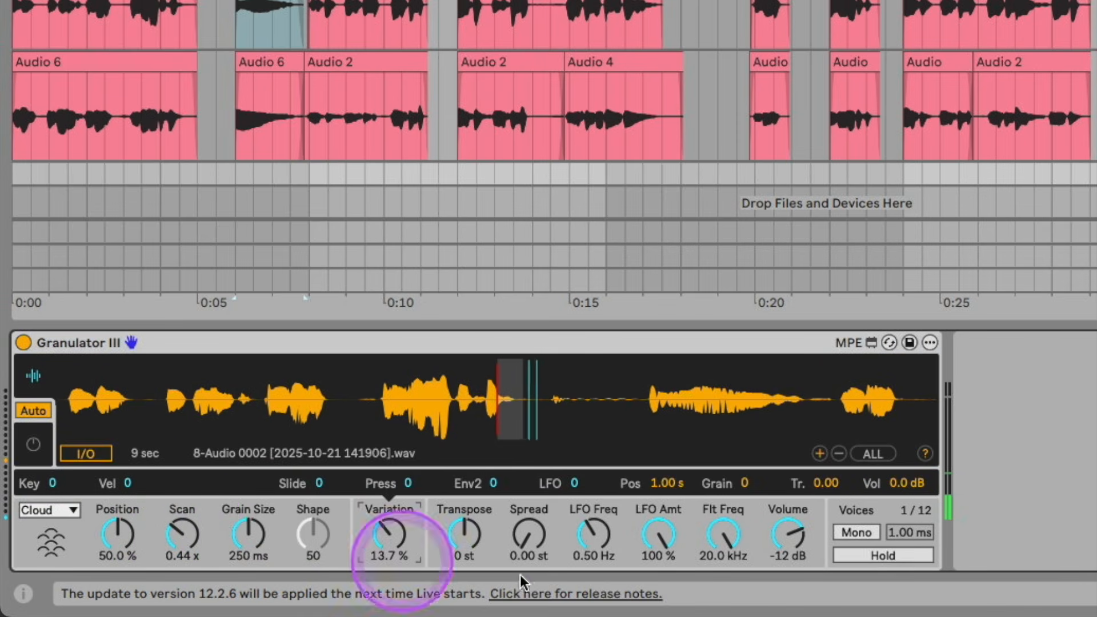
left_click(529, 533)
left_click_drag(534, 530, 538, 487)
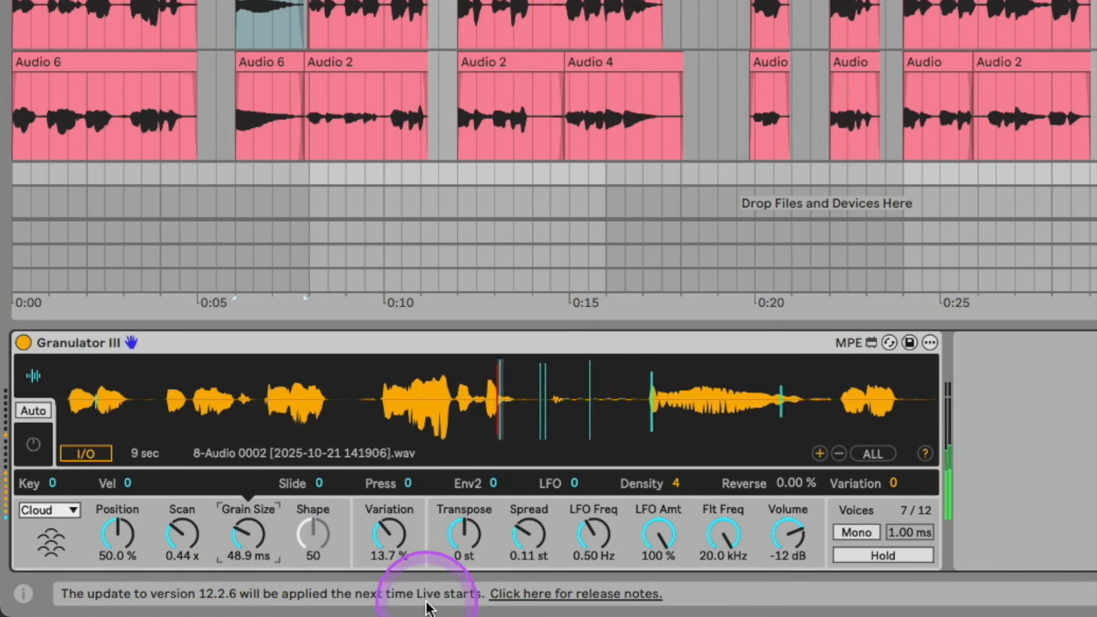
scroll(638, 101, "down", 1)
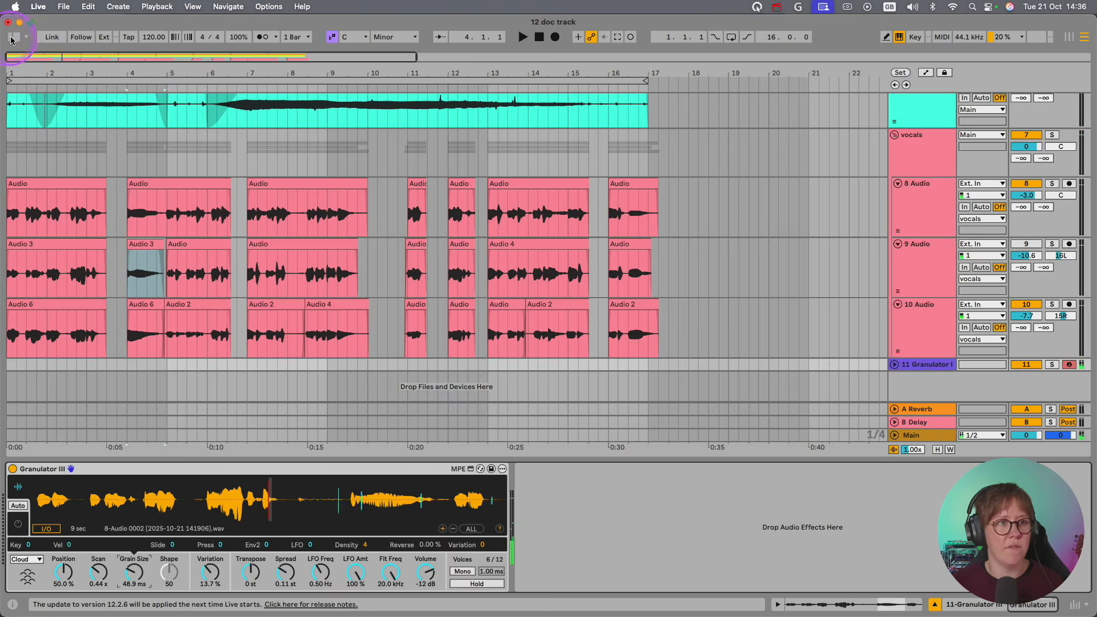
Step: Add Hybrid Reverb after Granulator III, and set Granulator's position to 48.4 %, grain size to 227 ms and scan to 0.10x
left_click(11, 38)
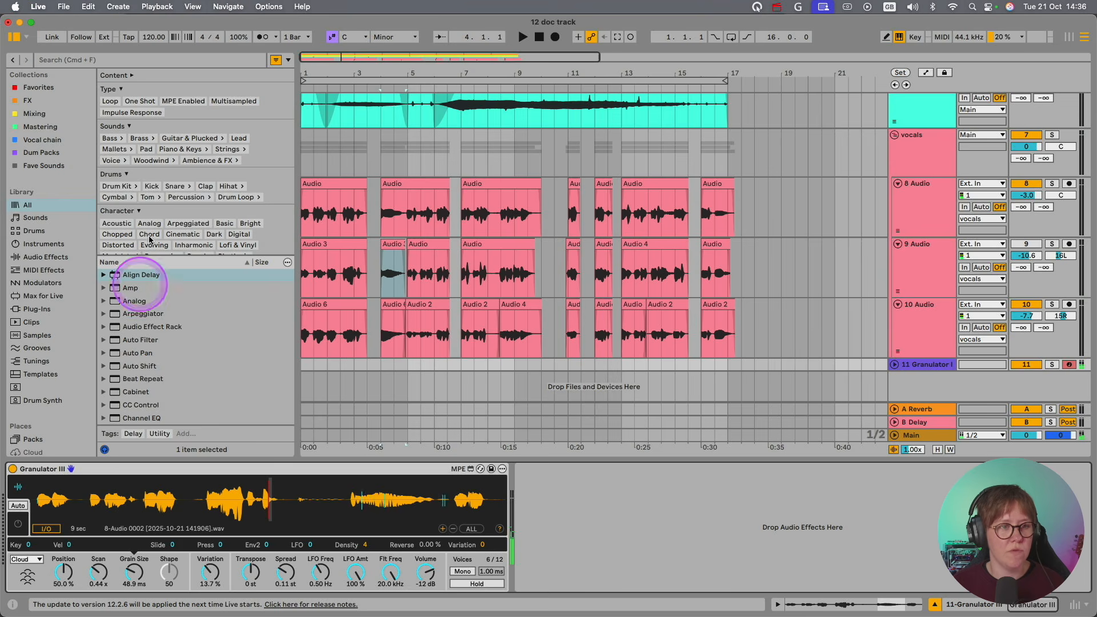
left_click(45, 256)
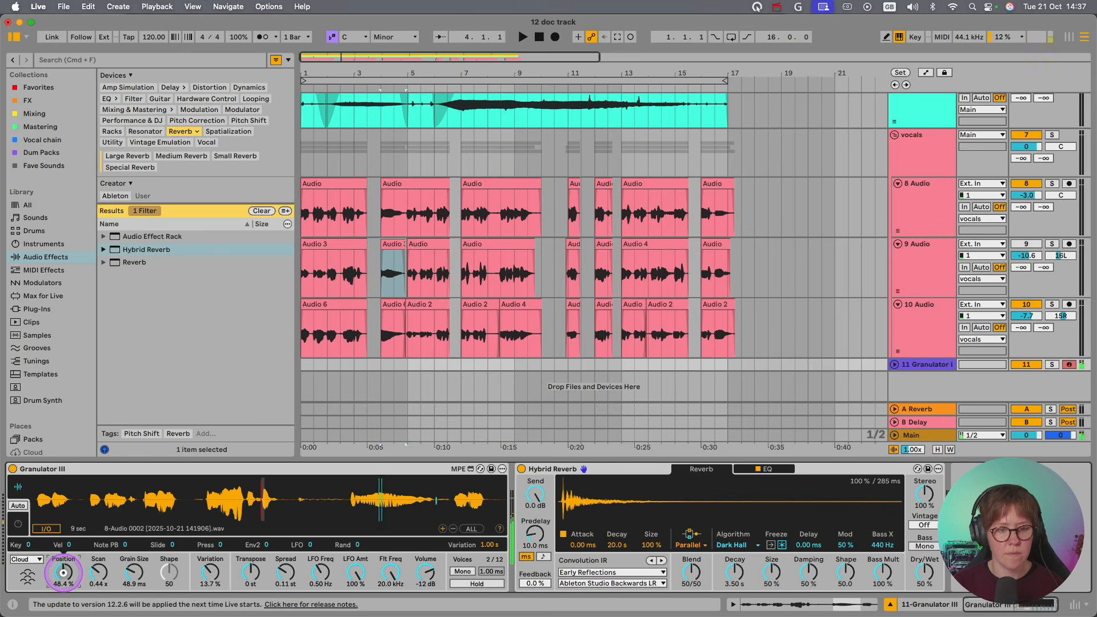
left_click(135, 571)
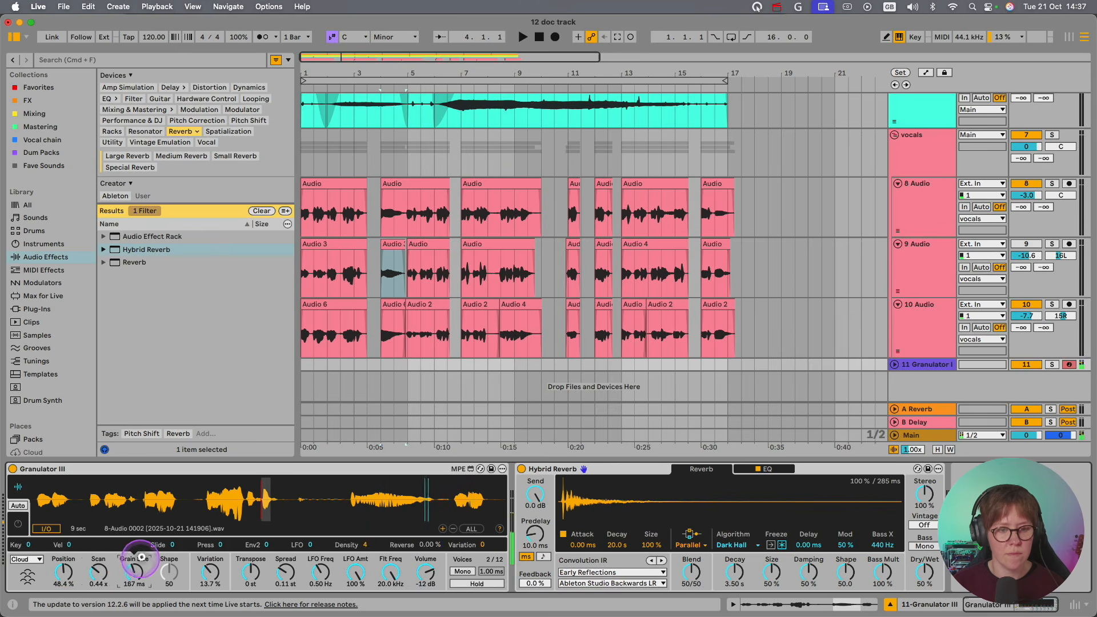
left_click(100, 573)
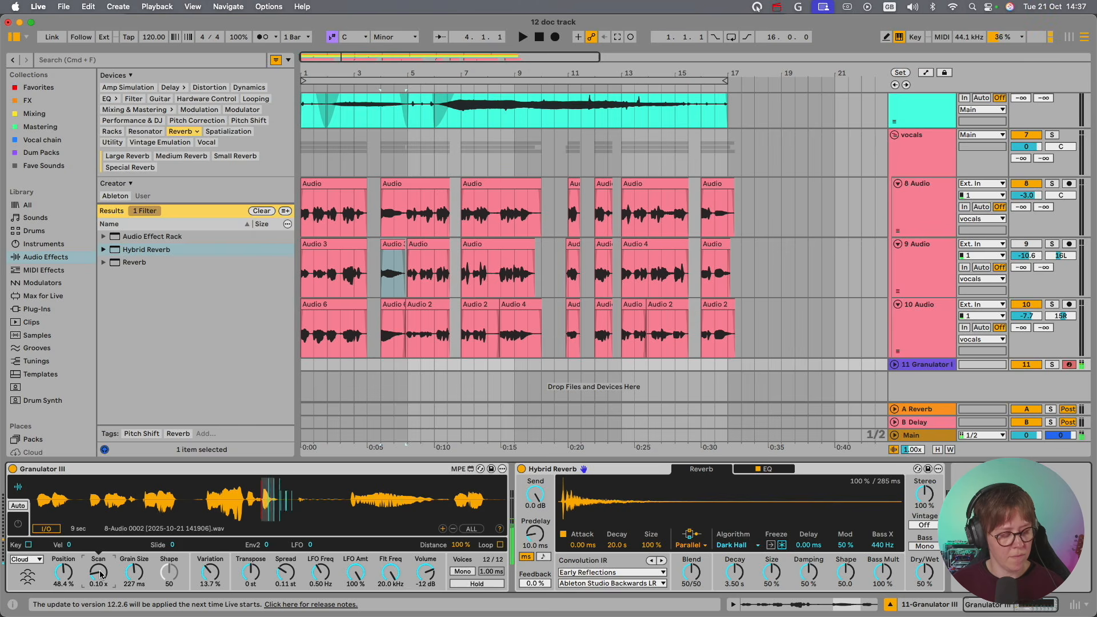
Step: Hide the browser, activate the 1 DS Clap track and consolidate the vocal pad clips from bar 1 to bar 17 into one clip
left_click(12, 38)
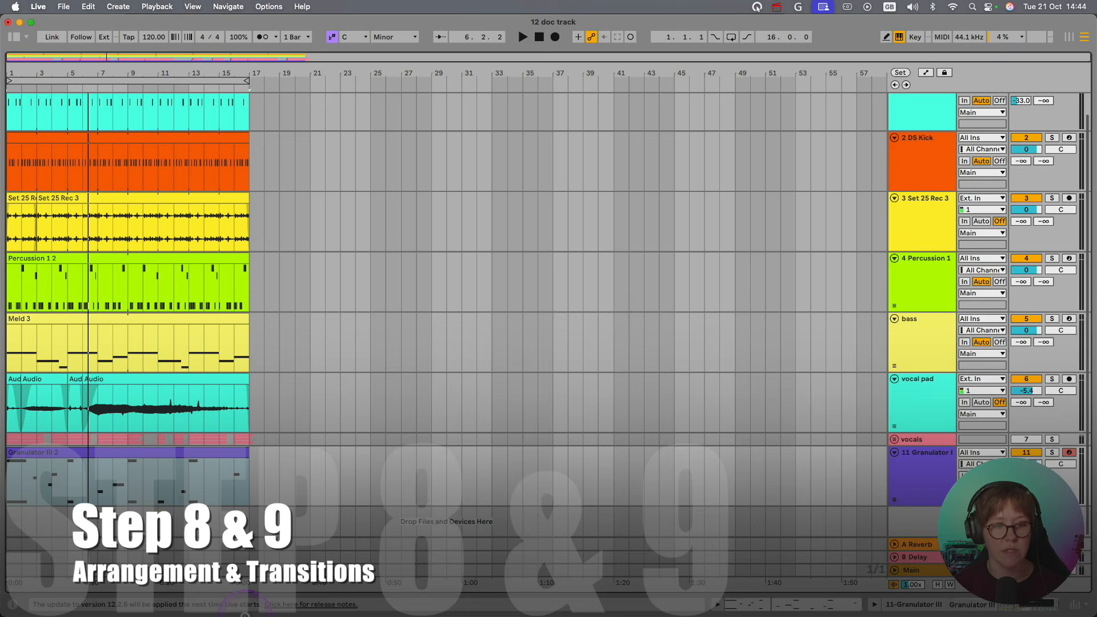
left_click(329, 449)
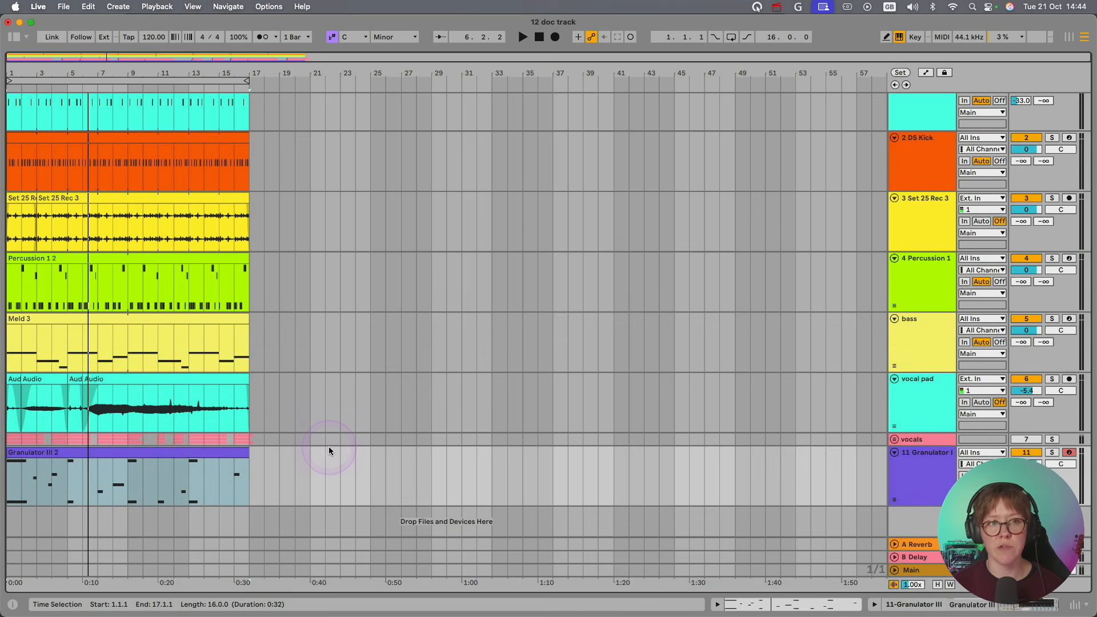
scroll(866, 268, "up", 1)
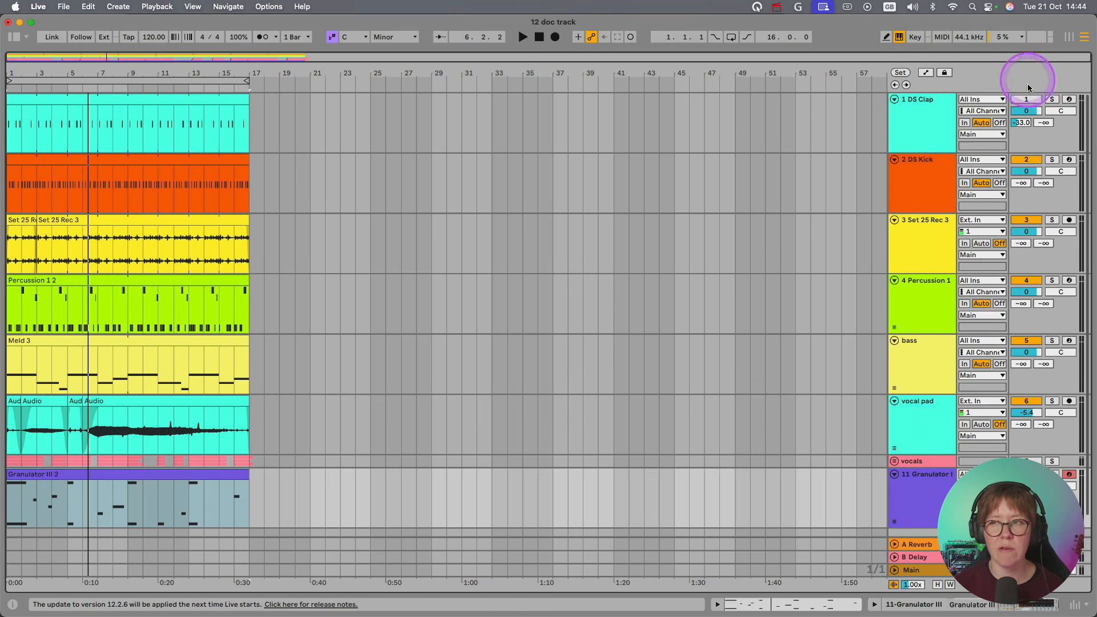
left_click(1028, 100)
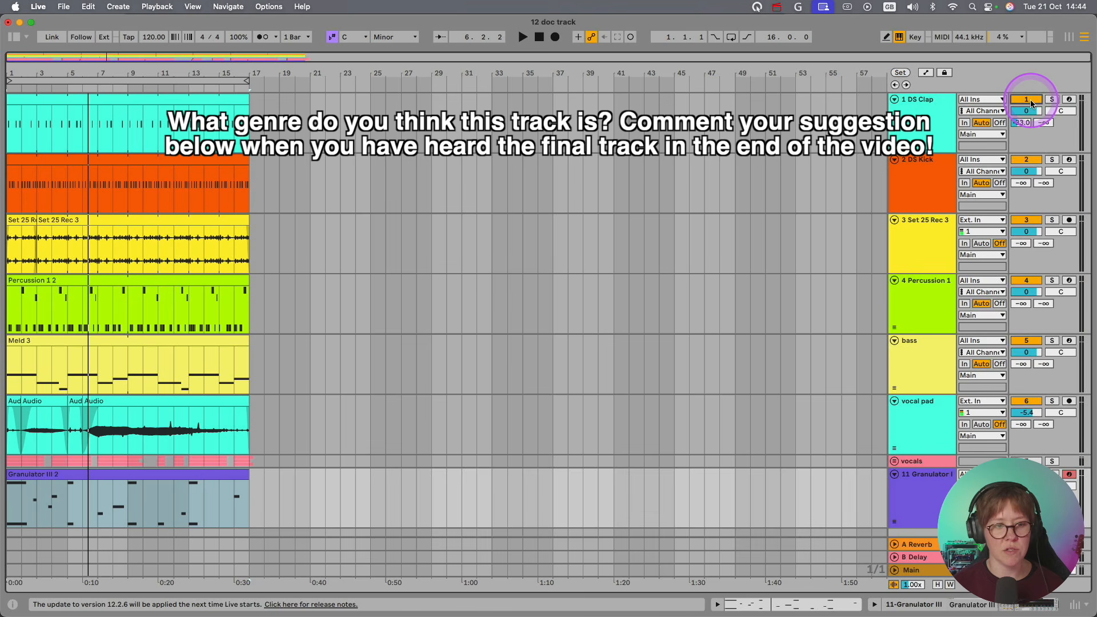
left_click_drag(248, 438, 1, 440)
key("super+j")
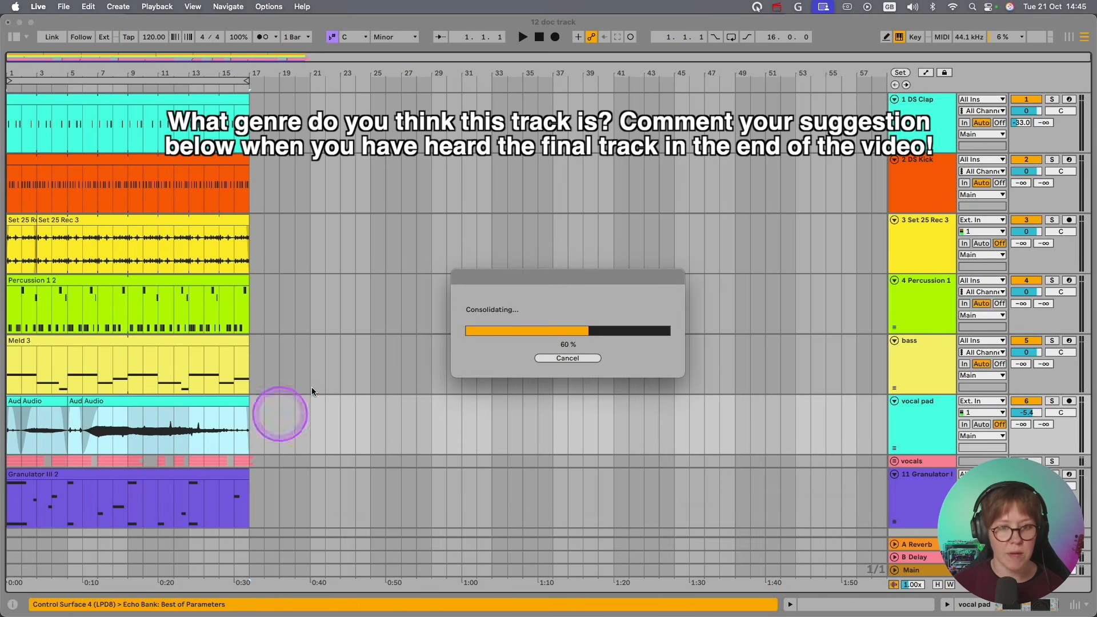
Step: Add a locator named start at bar 25 of the arrangement
right_click(371, 86)
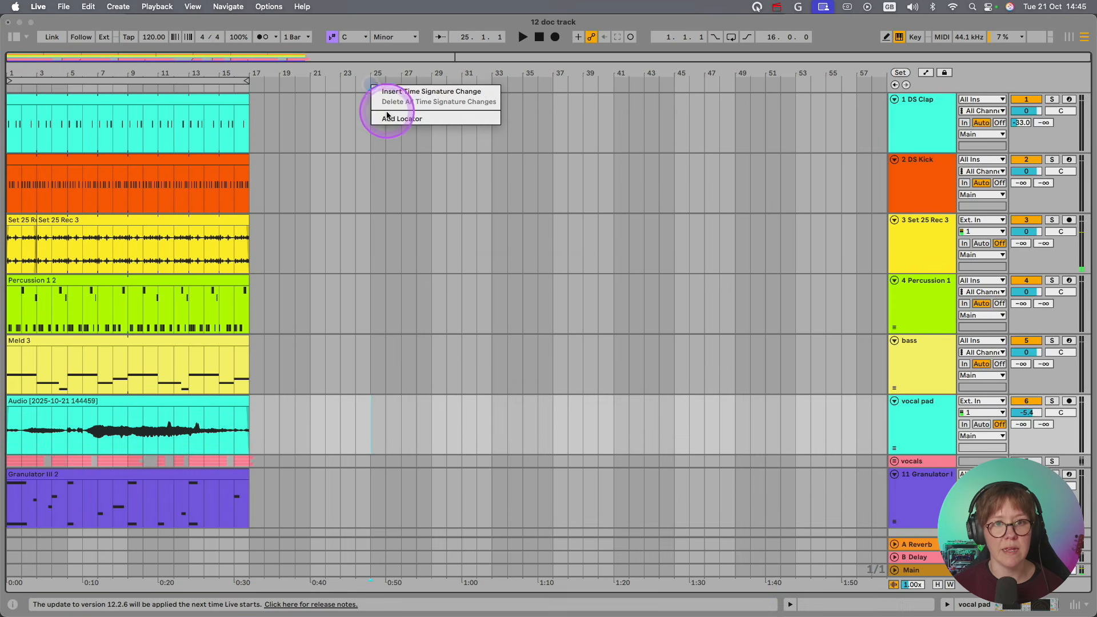
left_click(399, 118)
type("star")
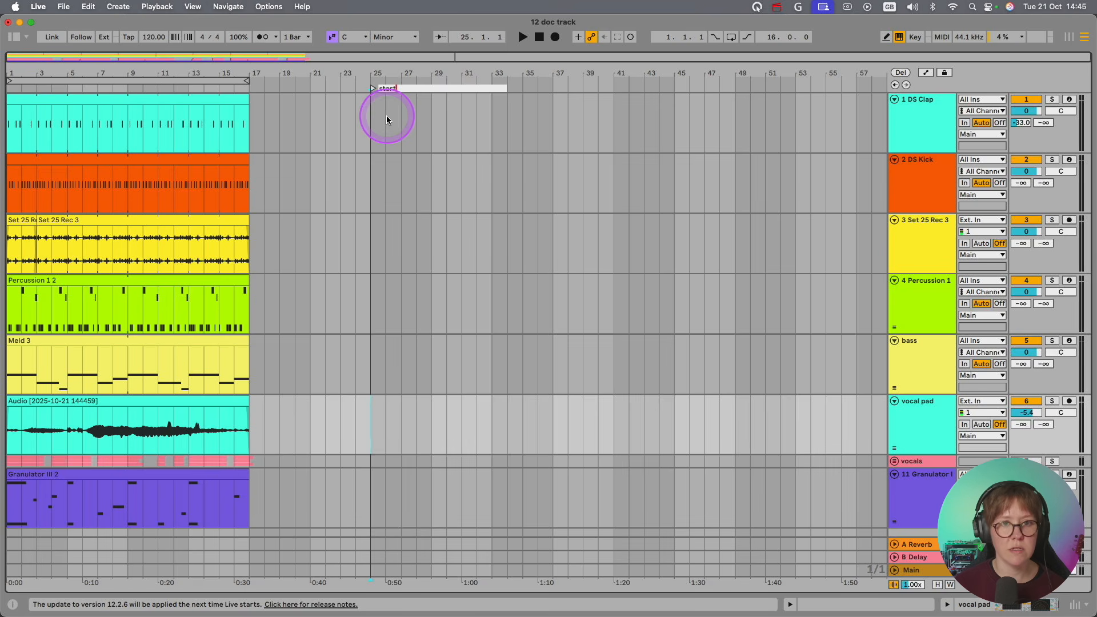
type("t")
left_click(386, 241)
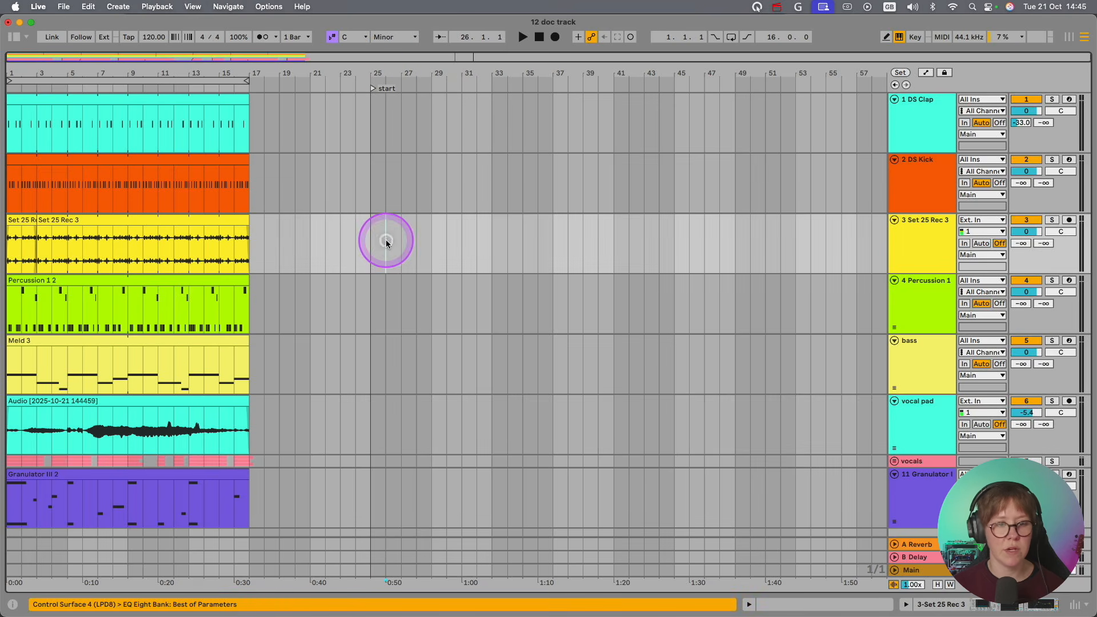
Step: Move the consolidated vocal pad clip and the Granulator III 2 clip to bar 25 and play them together
left_click_drag(65, 403, 428, 440)
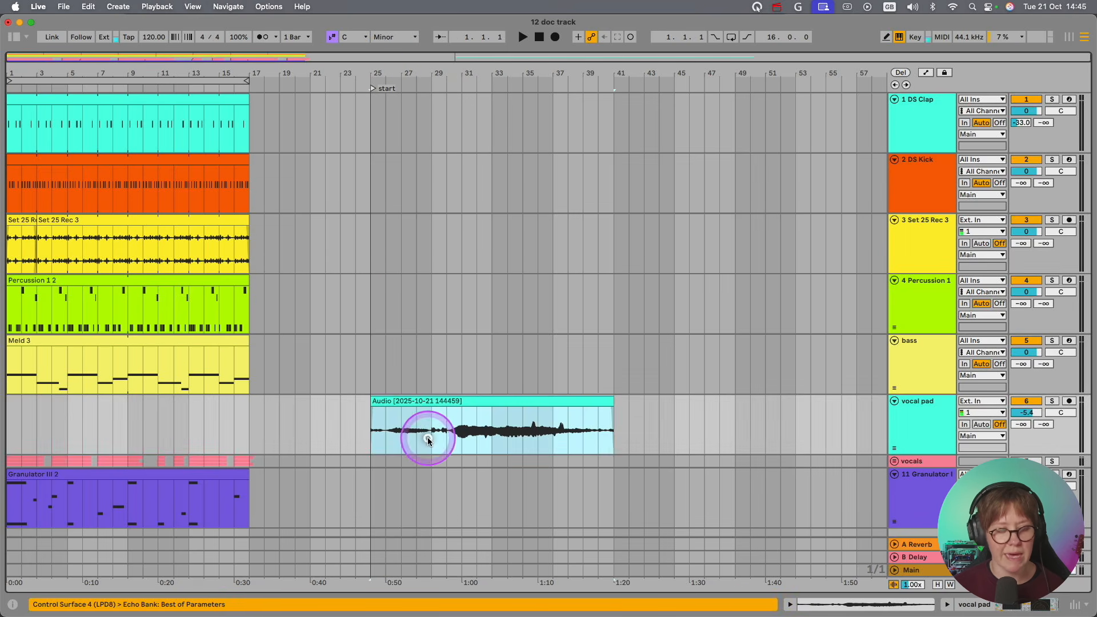
left_click(110, 474)
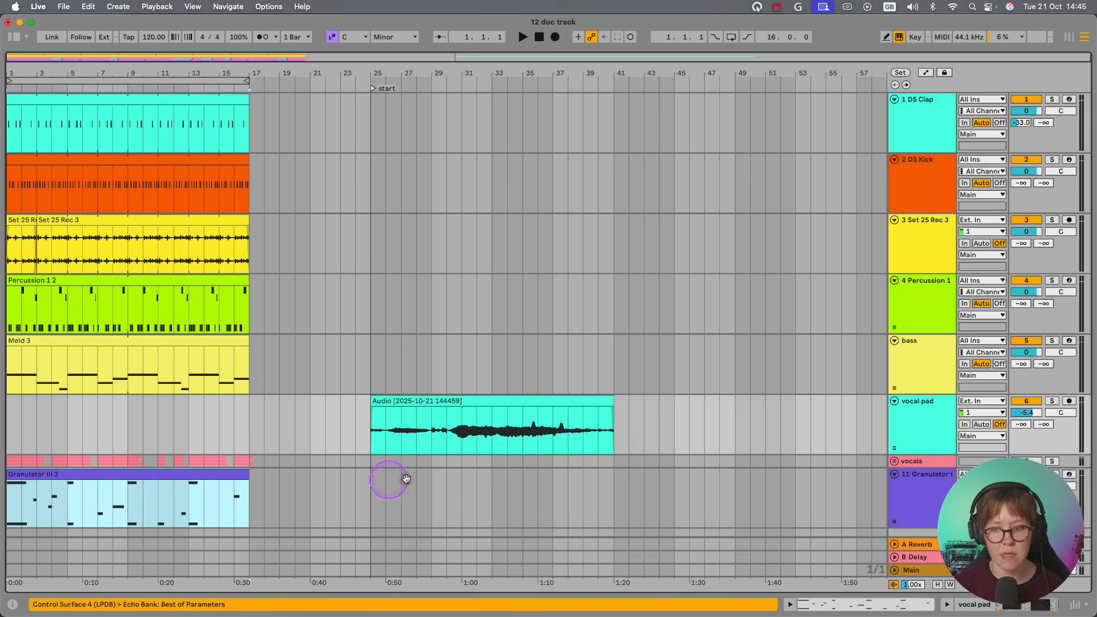
left_click_drag(199, 478, 456, 470)
key("space")
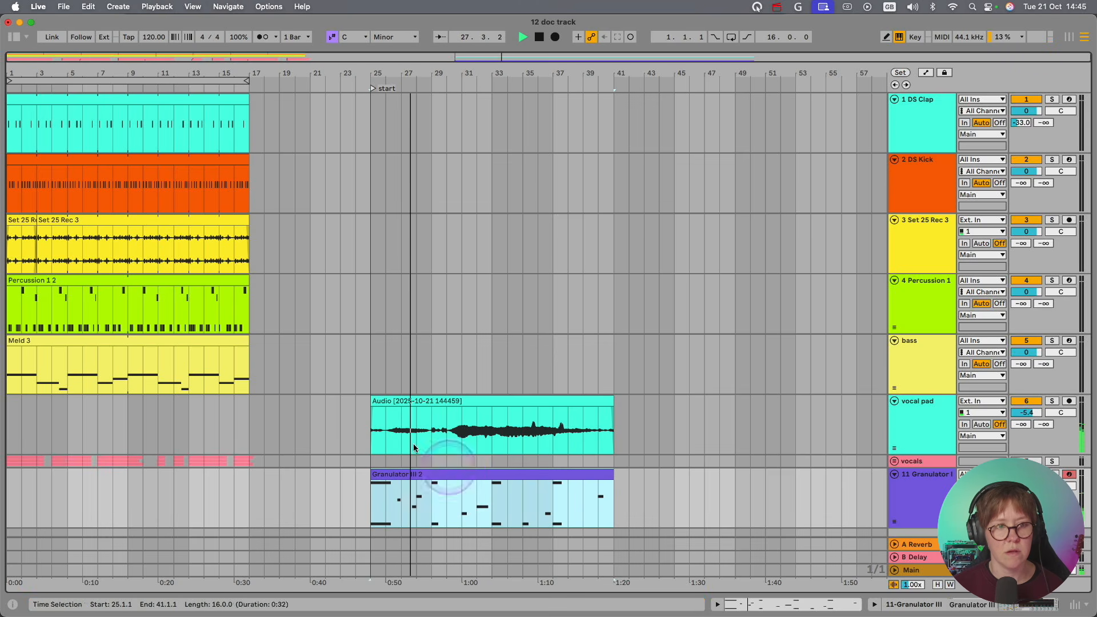
Step: Place the Set 25 Rec 3 percussion clip at bar 33 and extend its start back to bar 29
left_click(210, 343)
left_click(42, 220)
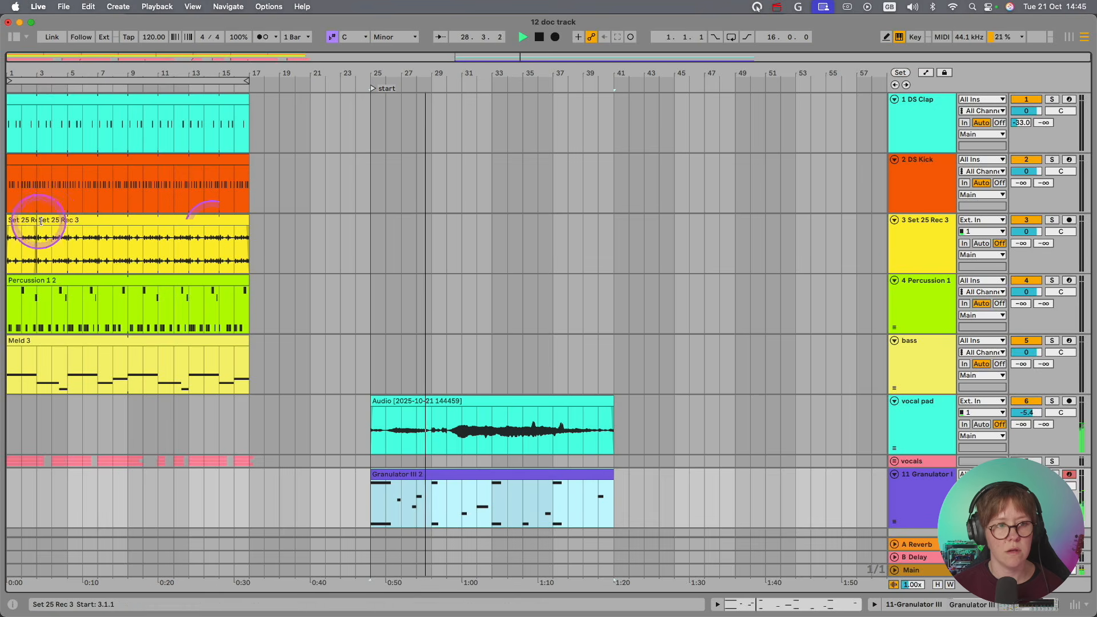
left_click(484, 252)
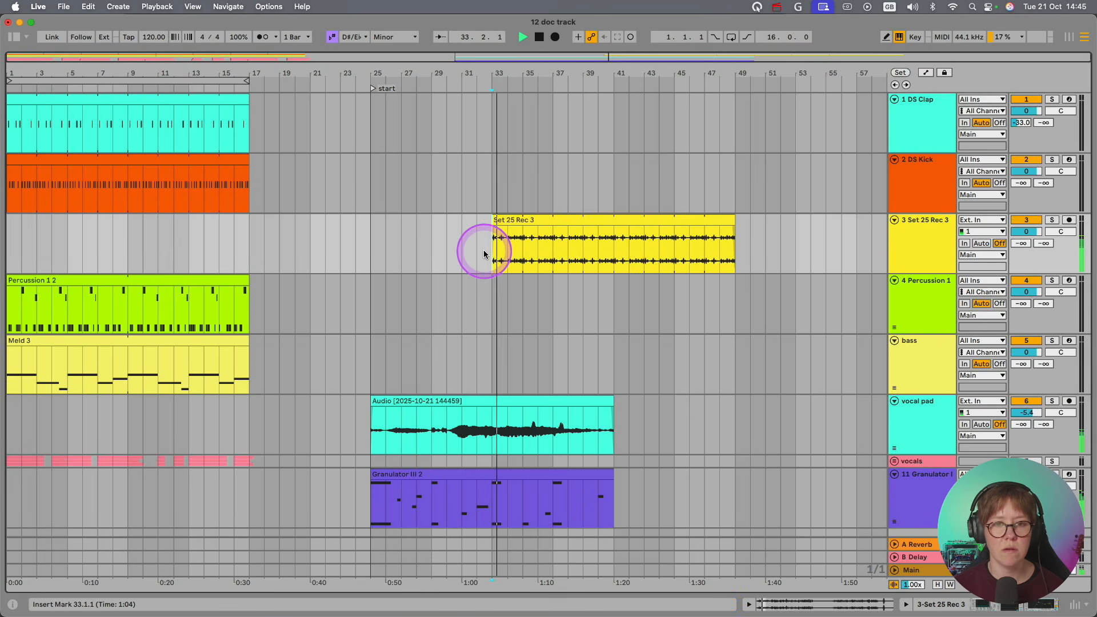
left_click(514, 229)
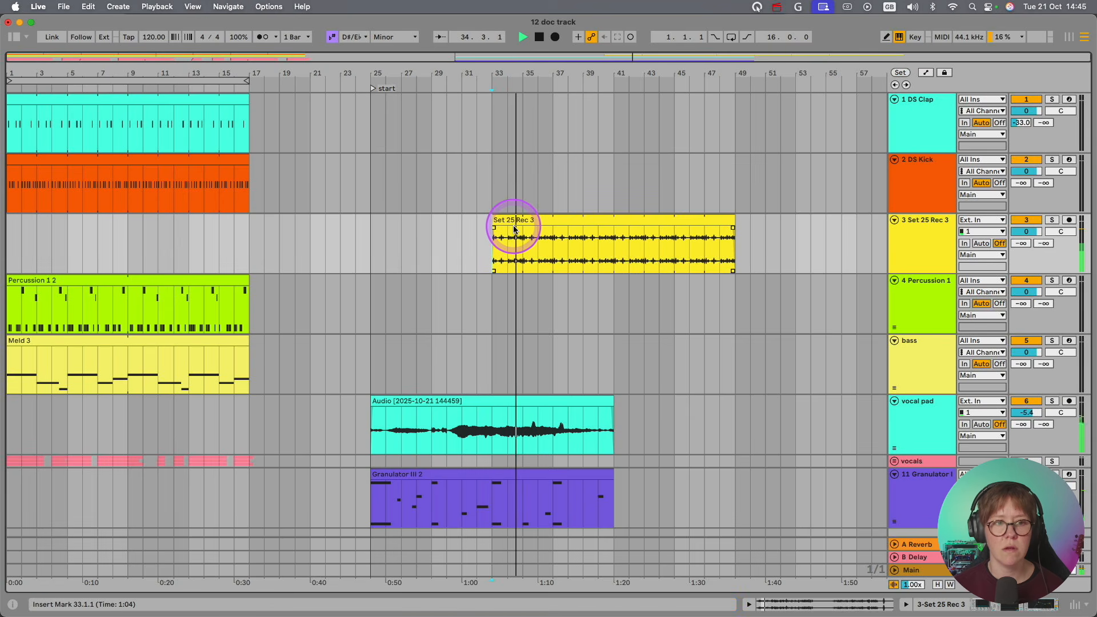
key("space")
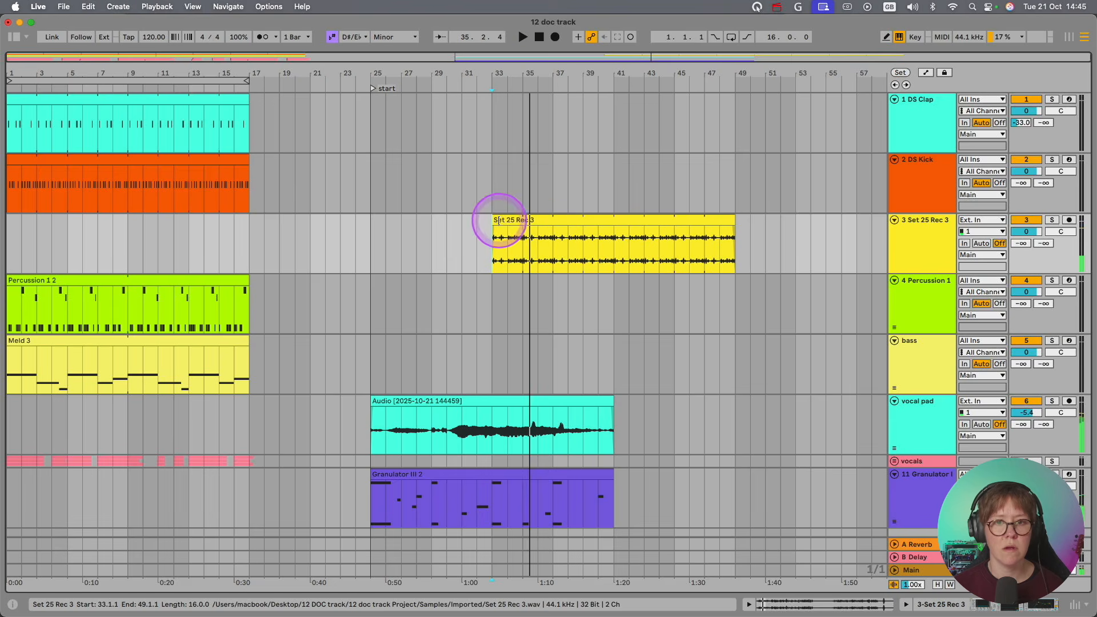
left_click_drag(499, 220, 478, 220)
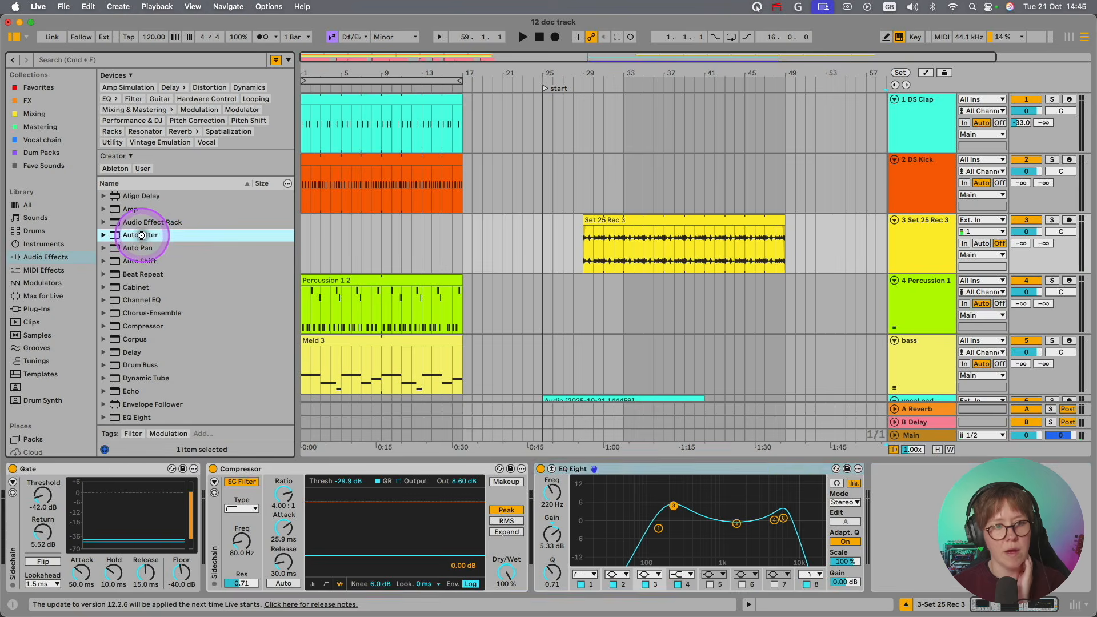
Step: Add Auto Filter to the 3 Set 25 Rec 3 track and automate its frequency to rise to 10.0 kHz between bars 29 and 33
left_click(906, 579)
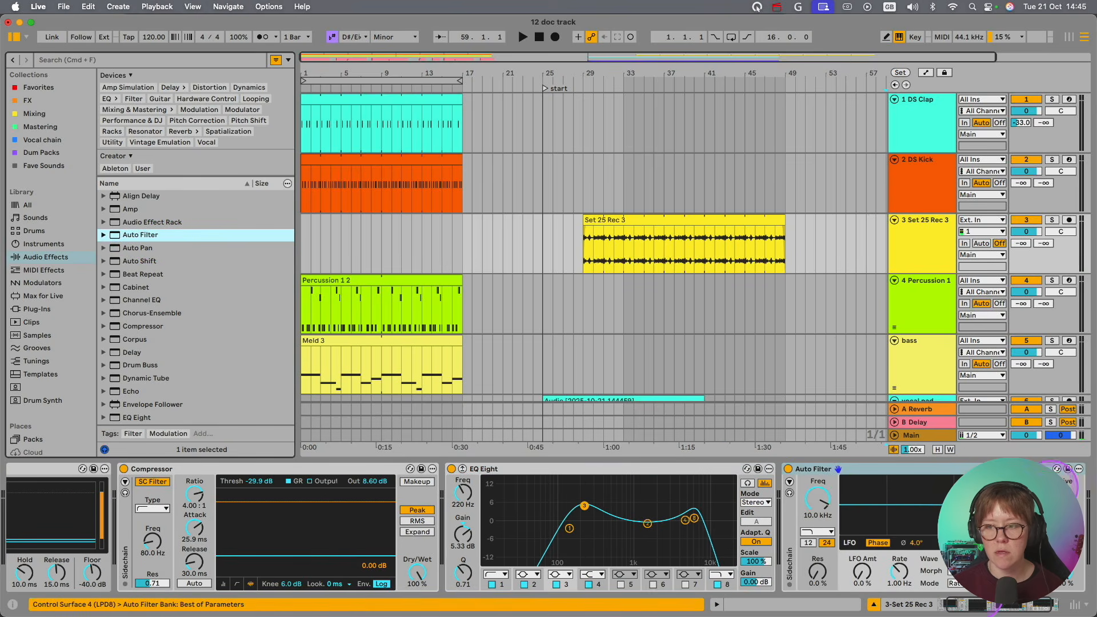
left_click(822, 505)
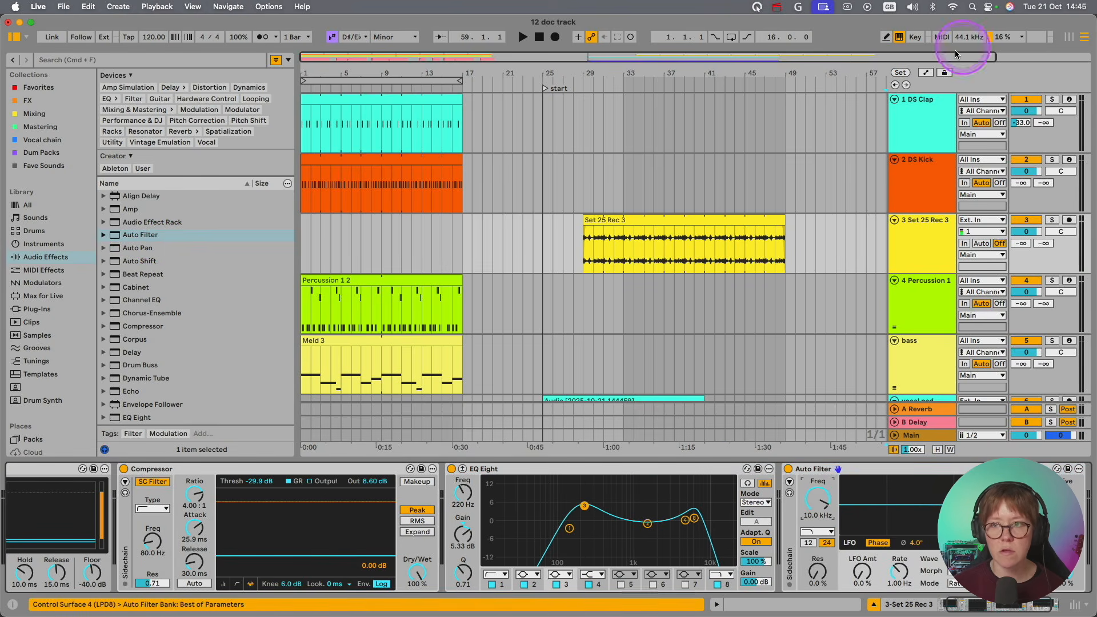
left_click(925, 72)
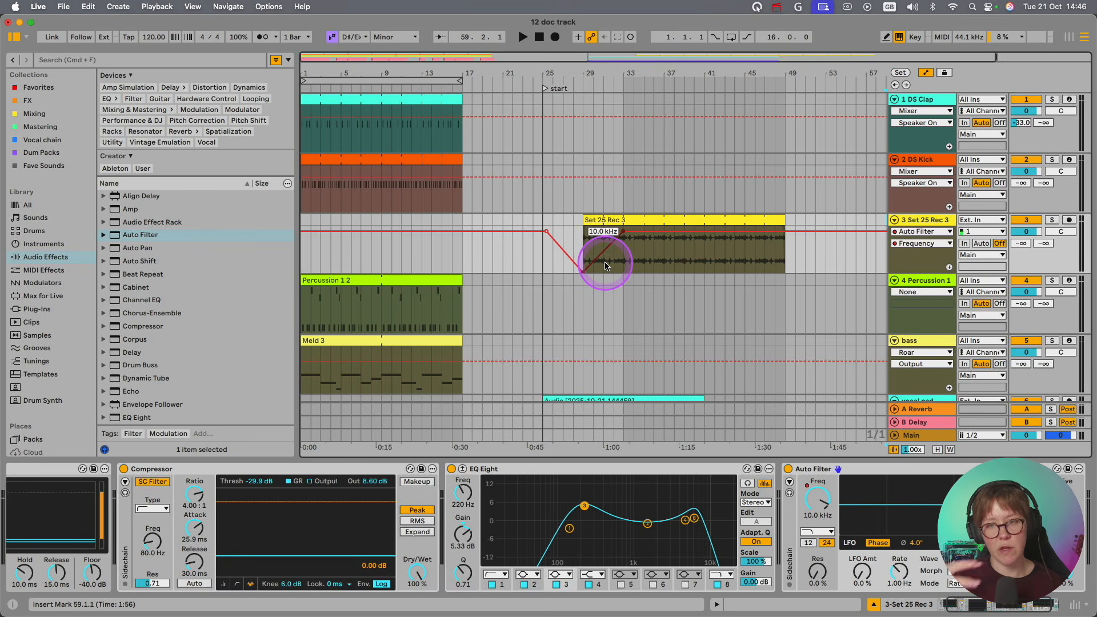
Step: Play the Set 25 Rec 3 filter sweep from bar 31 and switch off the automation view
left_click(602, 238)
key("space")
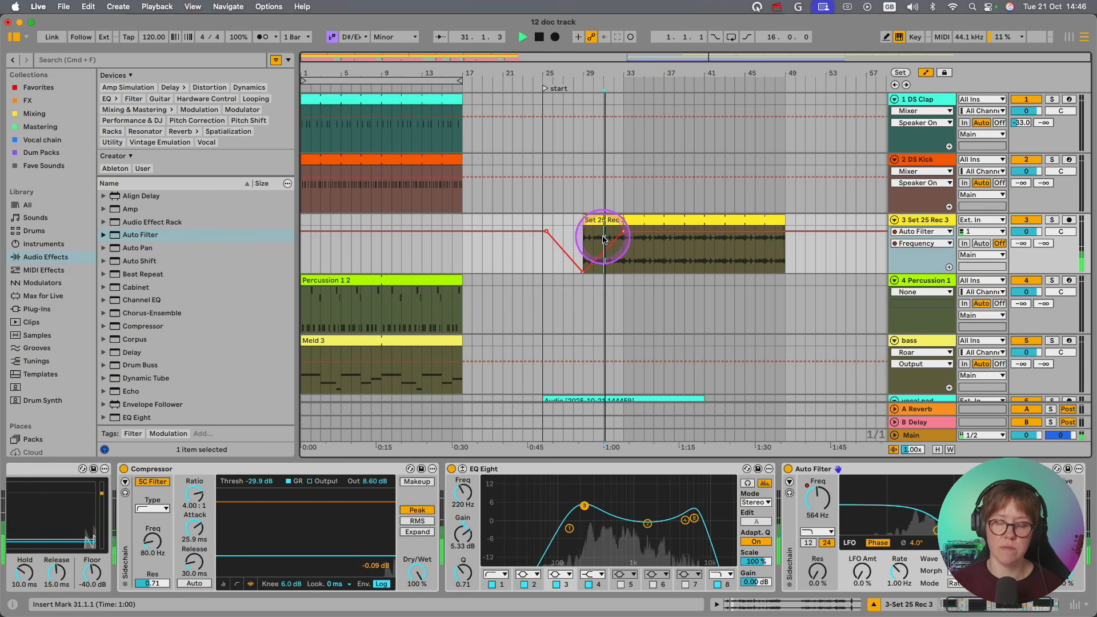
scroll(679, 316, "down", 1)
scroll(679, 319, "down", 2)
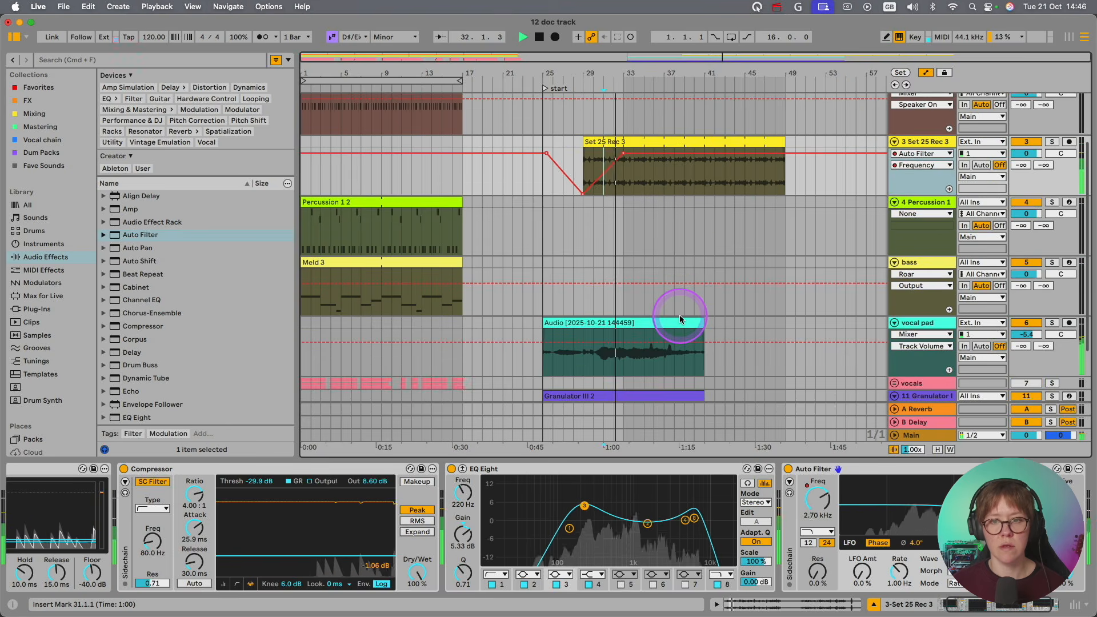
scroll(679, 318, "up", 3)
left_click(925, 72)
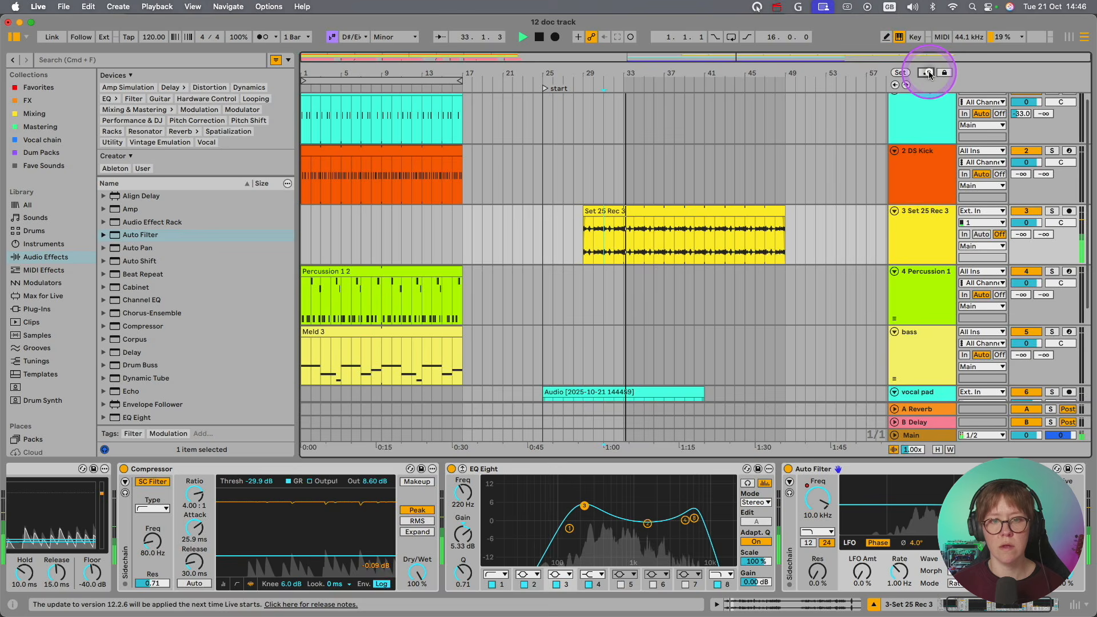
left_click(450, 308)
scroll(434, 257, "up", 1)
key("space")
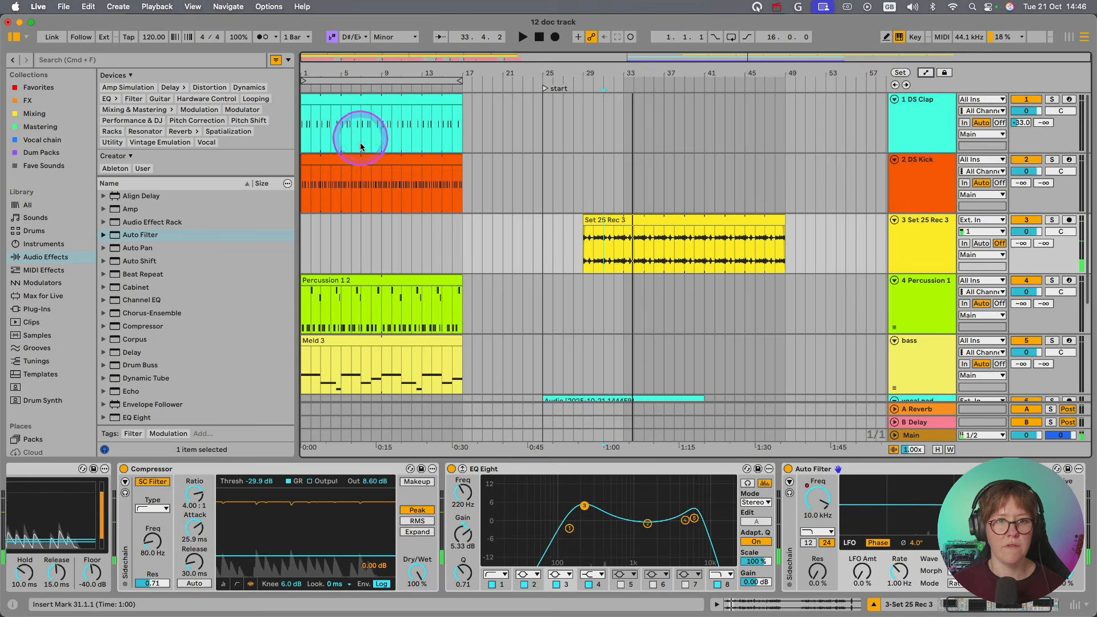
Step: Copy the 2 DS Kick clip to bar 33 and play from there
left_click(355, 158)
left_click(626, 179)
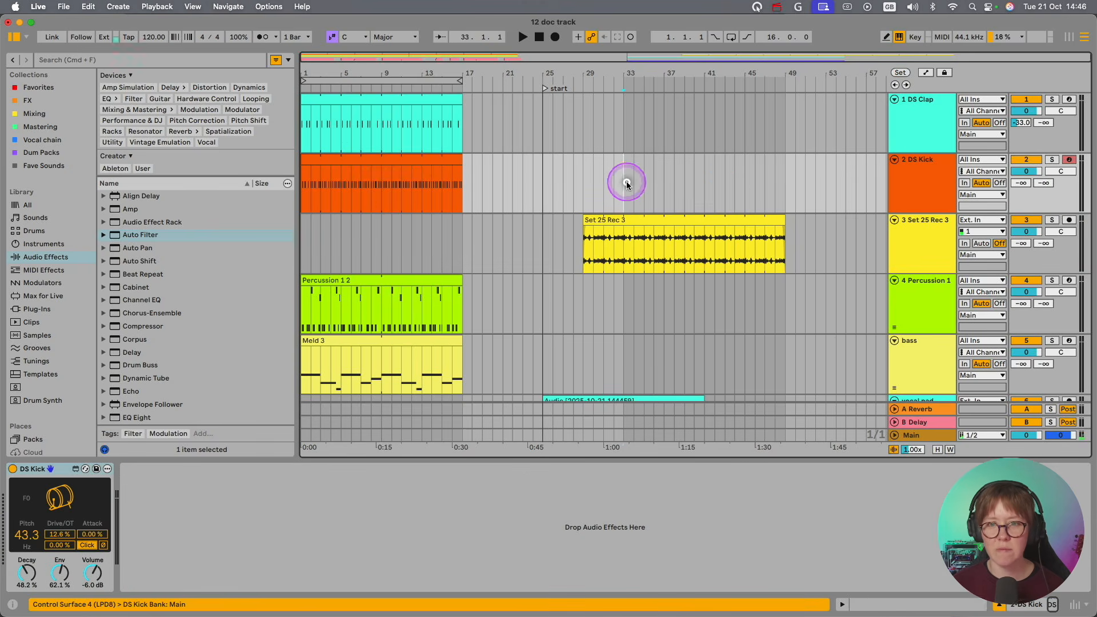
key("super+v")
key("space")
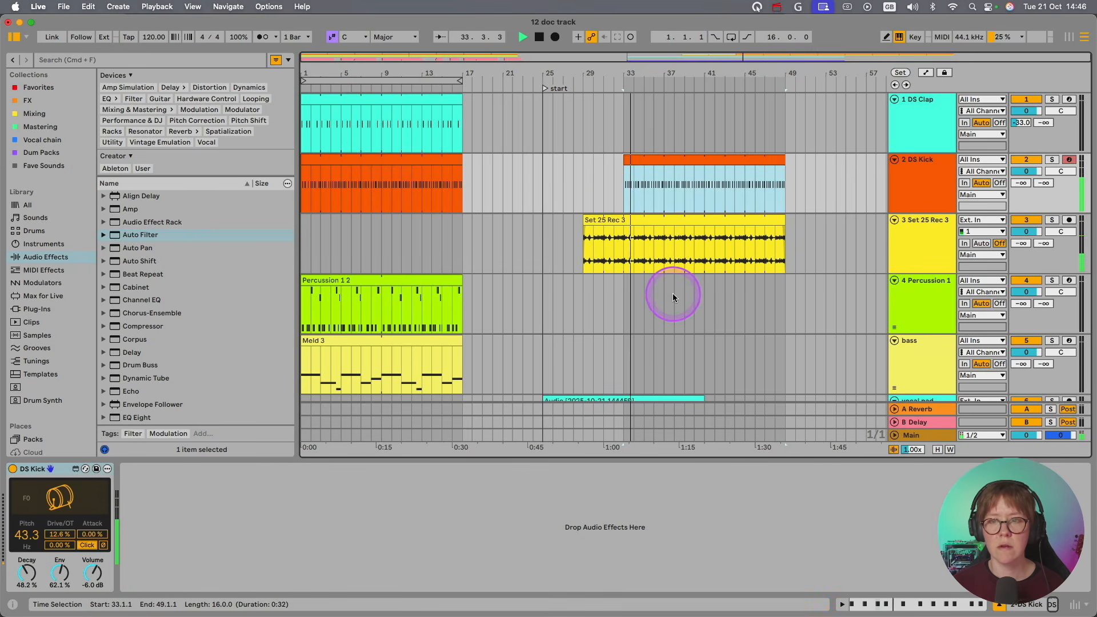
Step: Copy the Meld 3 bass clip to bar 33 and play it with the kick and percussion
scroll(673, 293, "down", 1)
scroll(773, 326, "down", 5)
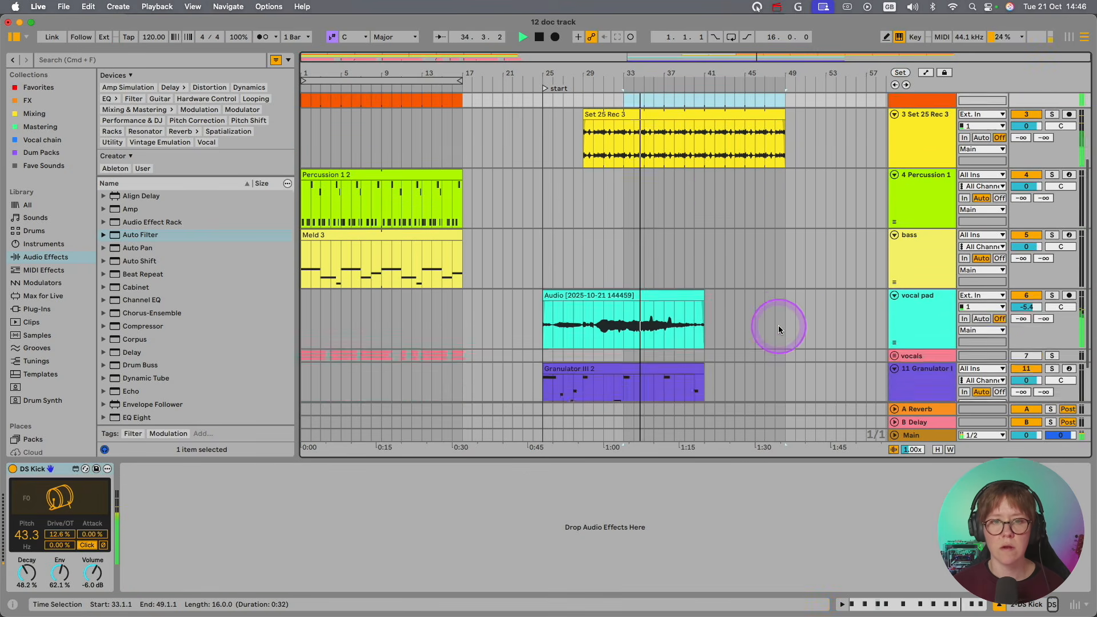
left_click(392, 195)
key("space")
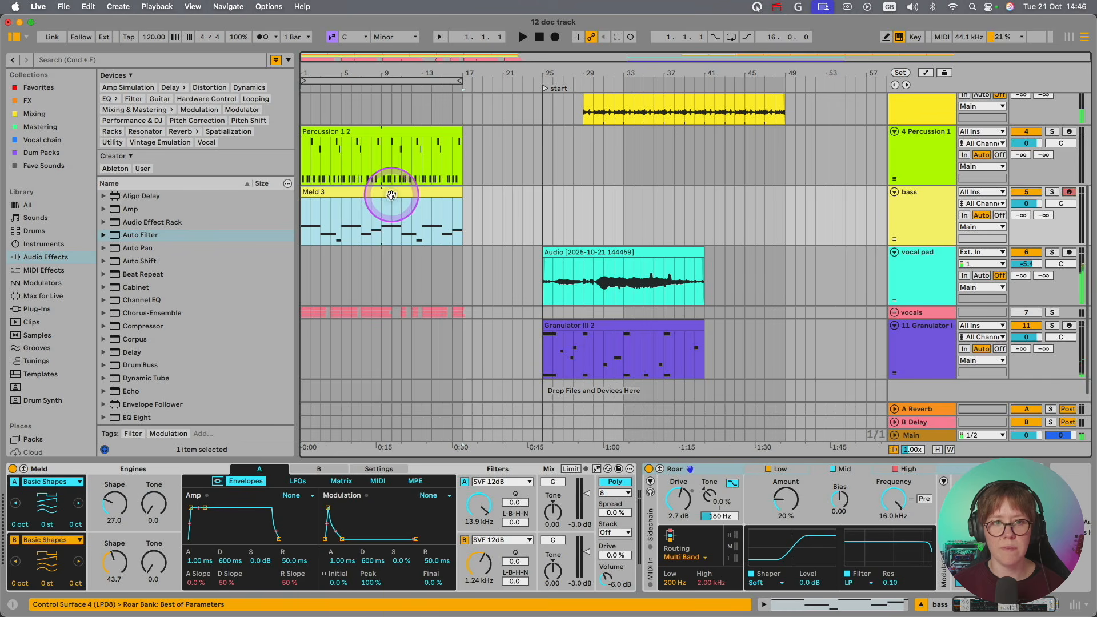
left_click(623, 212)
key("super+v")
key("space")
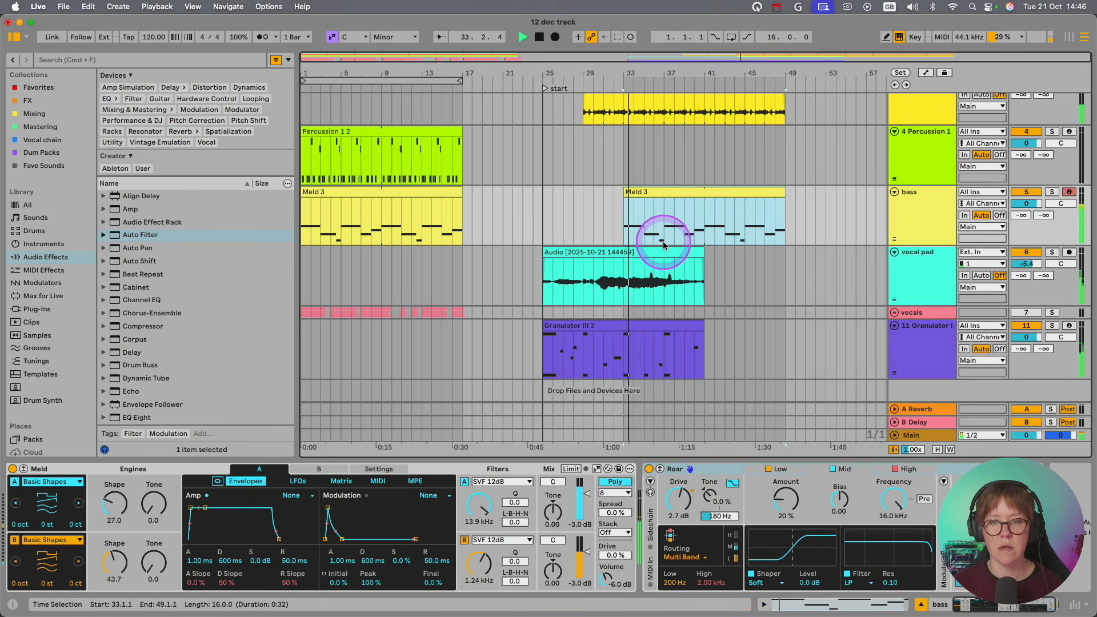
Step: Copy short excerpts of the vocal pad clip to bars 41, 45 and 48 on the same track
scroll(662, 241, "up", 2)
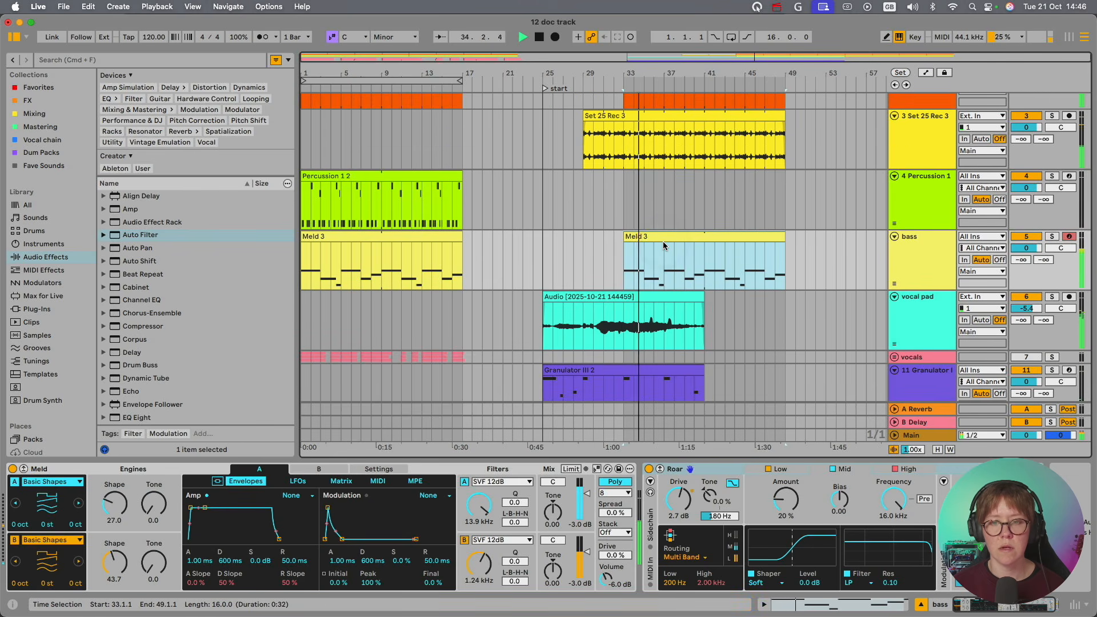
left_click_drag(591, 326, 548, 326)
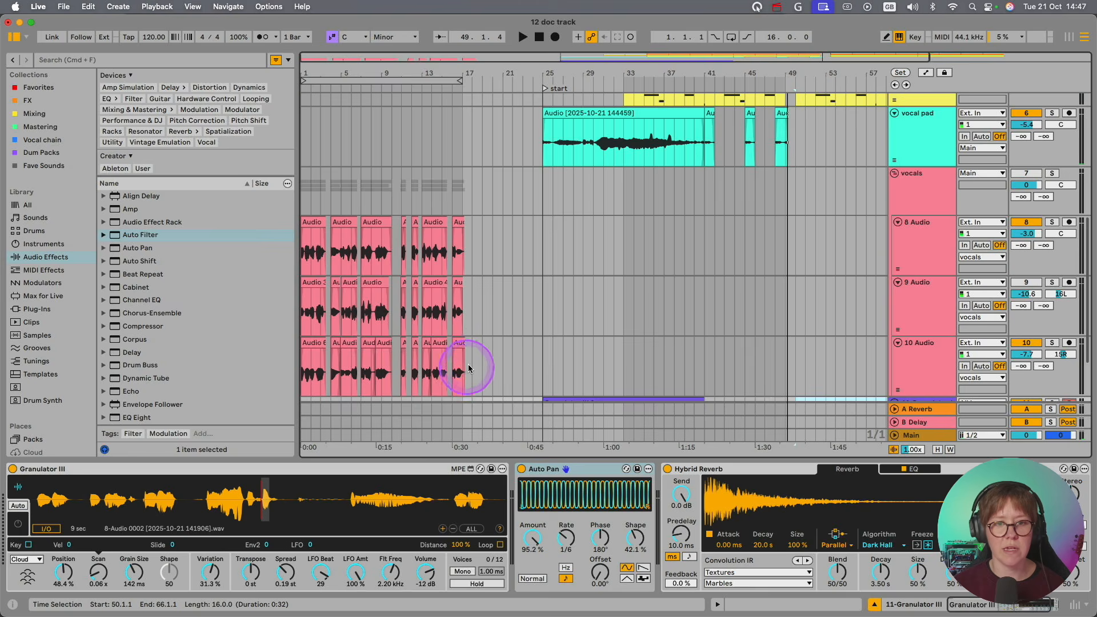
Step: Move all the vocal clips on tracks 8 Audio, 9 Audio and 10 Audio so that they start at bar 50
left_click_drag(465, 363, 294, 240)
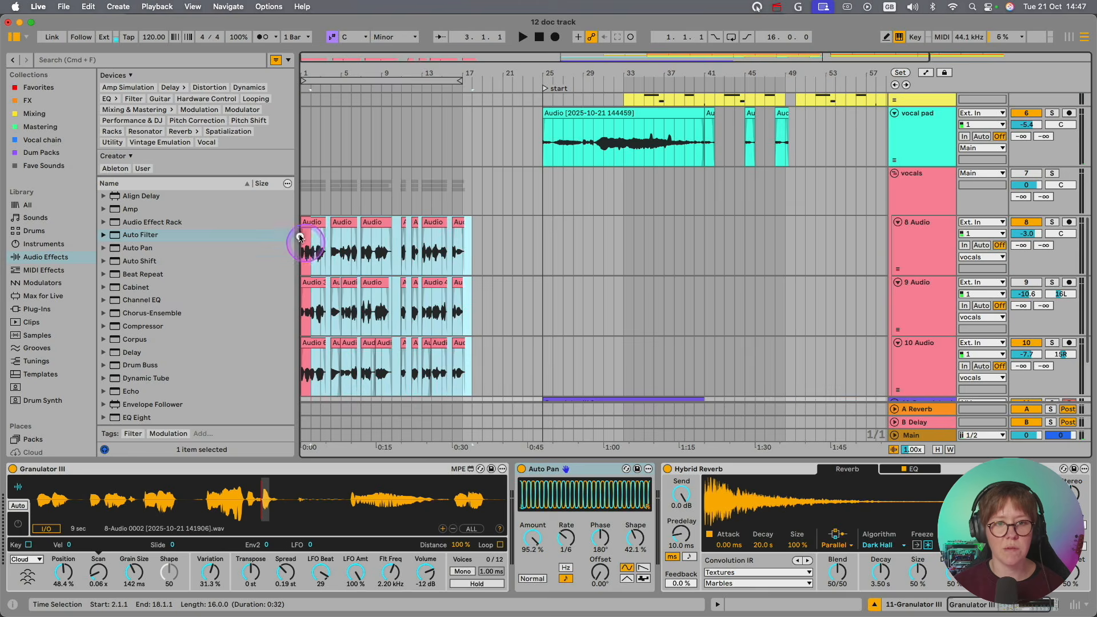
key("Delete")
scroll(606, 319, "right", 5)
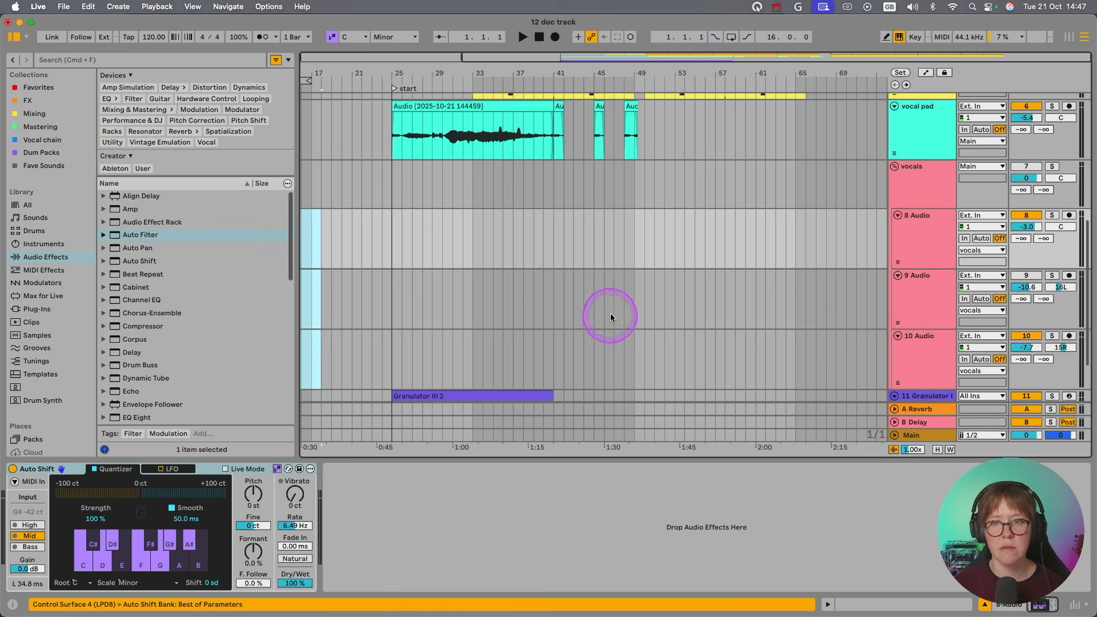
scroll(610, 312, "up", 5)
left_click(646, 336)
key("super+v")
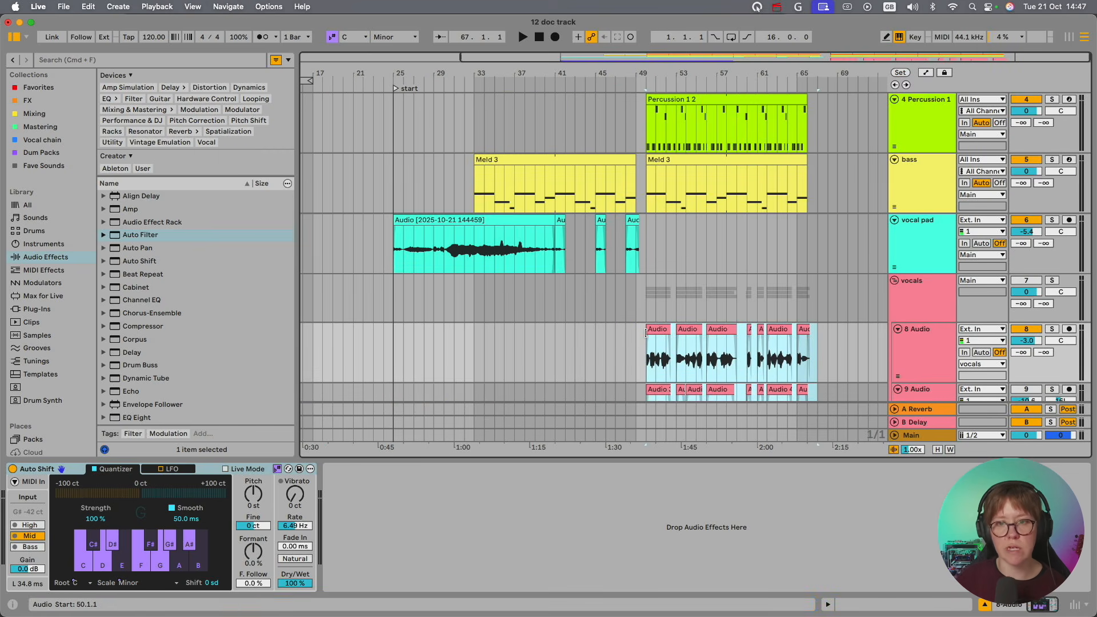
Step: Play the vocal section and extend the second Meld 3 bass clip to end at bar 73
left_click(621, 352)
key("space")
scroll(671, 409, "down", 5)
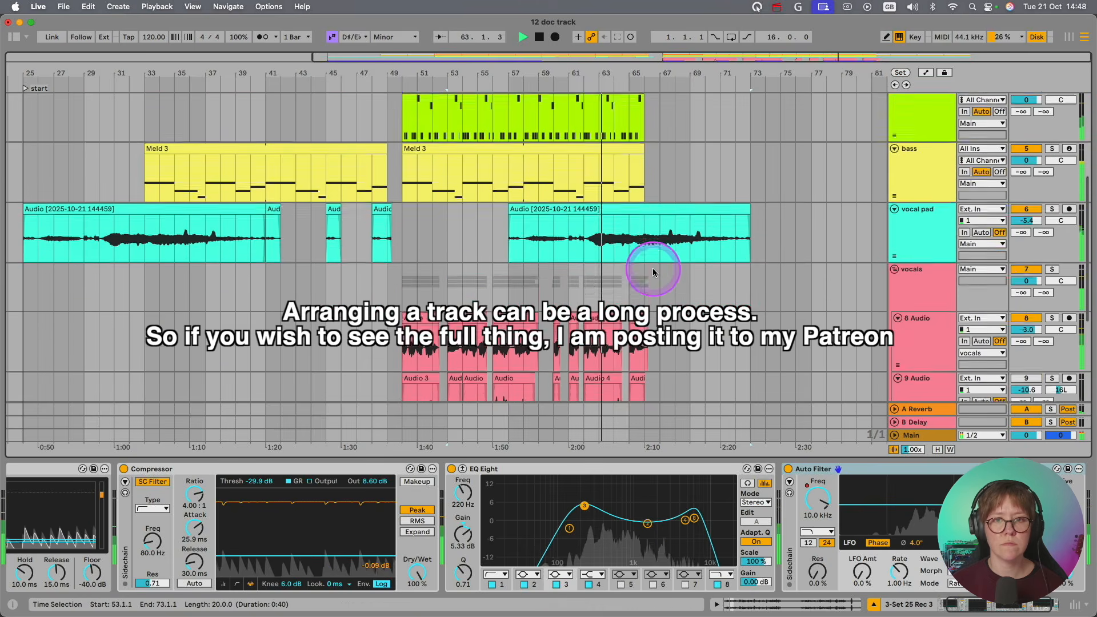
left_click_drag(646, 180, 748, 184)
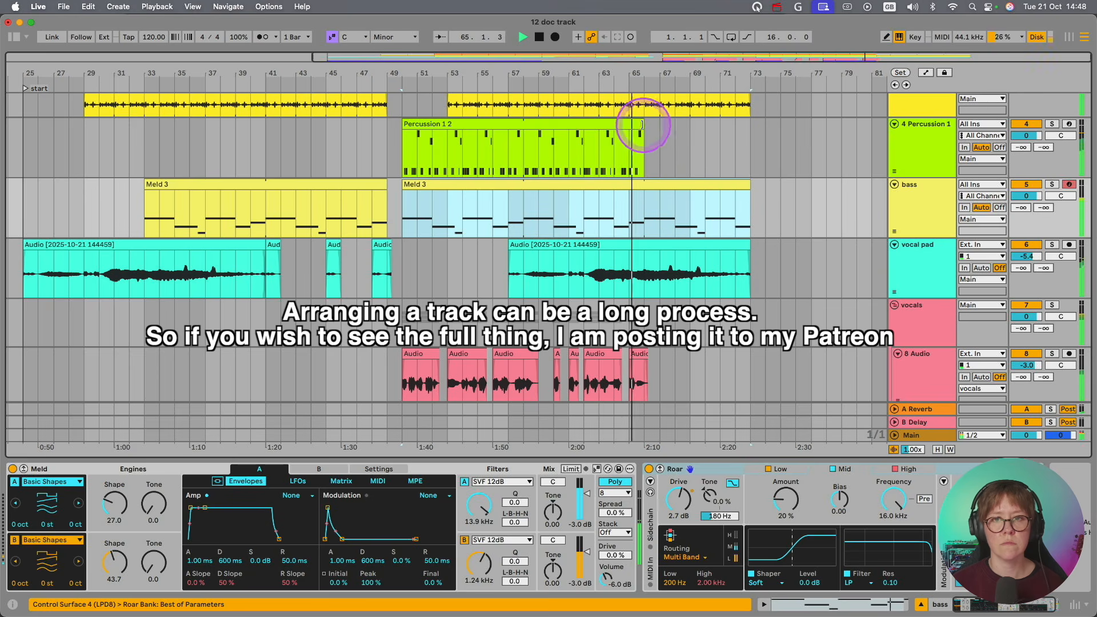
Step: Extend the Percussion 1 2 clip so that it ends at bar 73, level with the bass clip
left_click_drag(645, 122, 750, 127)
scroll(745, 220, "down", 2)
scroll(744, 220, "down", 3)
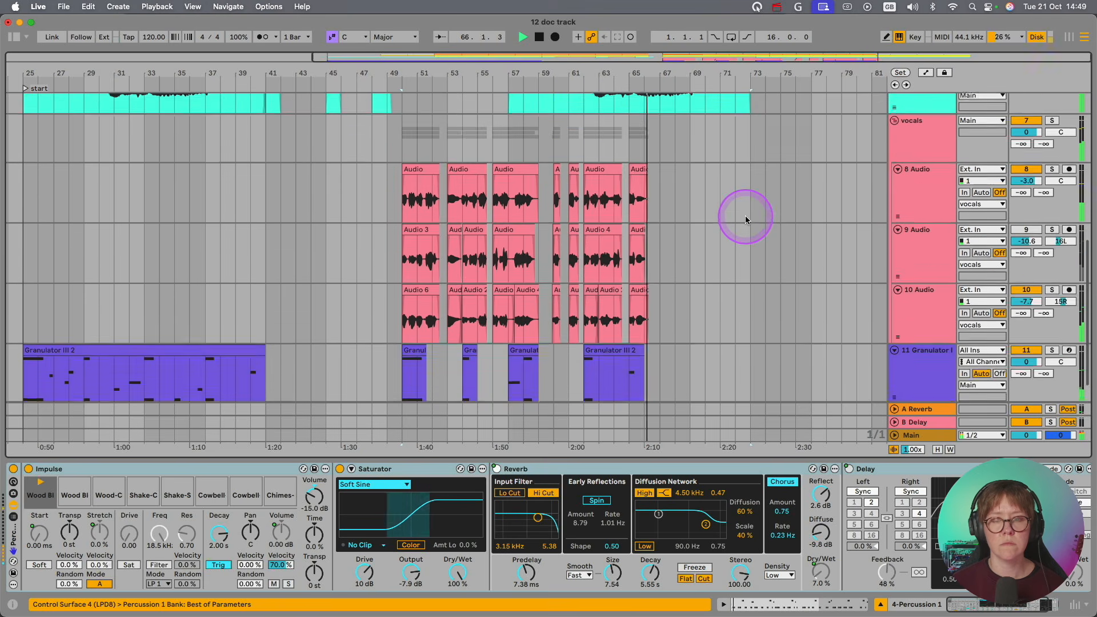
scroll(745, 220, "up", 5)
scroll(744, 220, "down", 3)
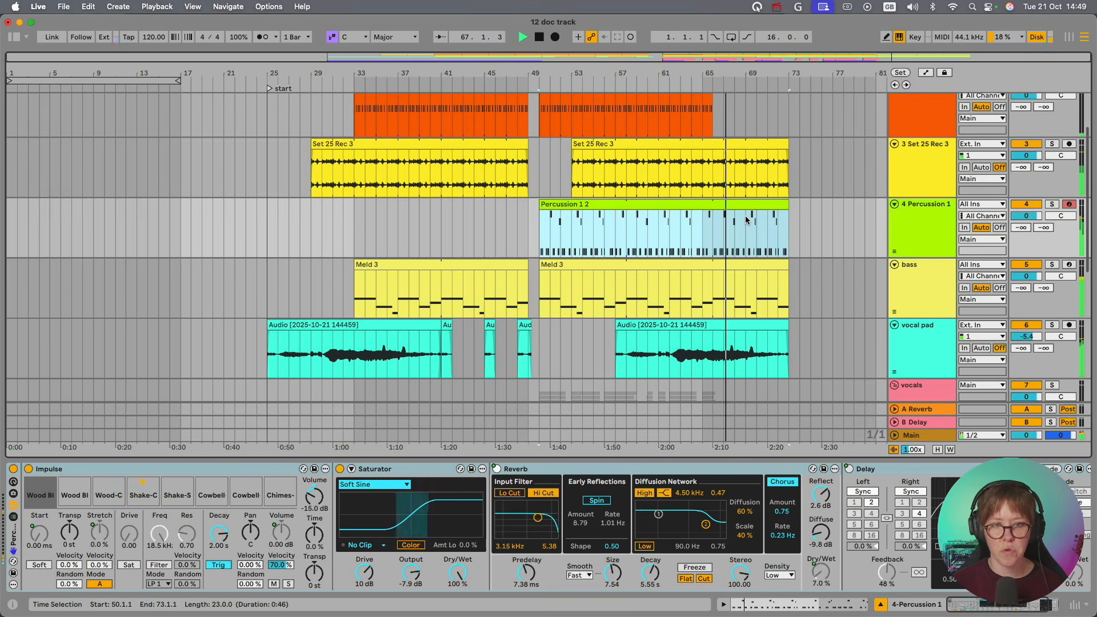
scroll(594, 320, "down", 5)
scroll(529, 319, "up", 3)
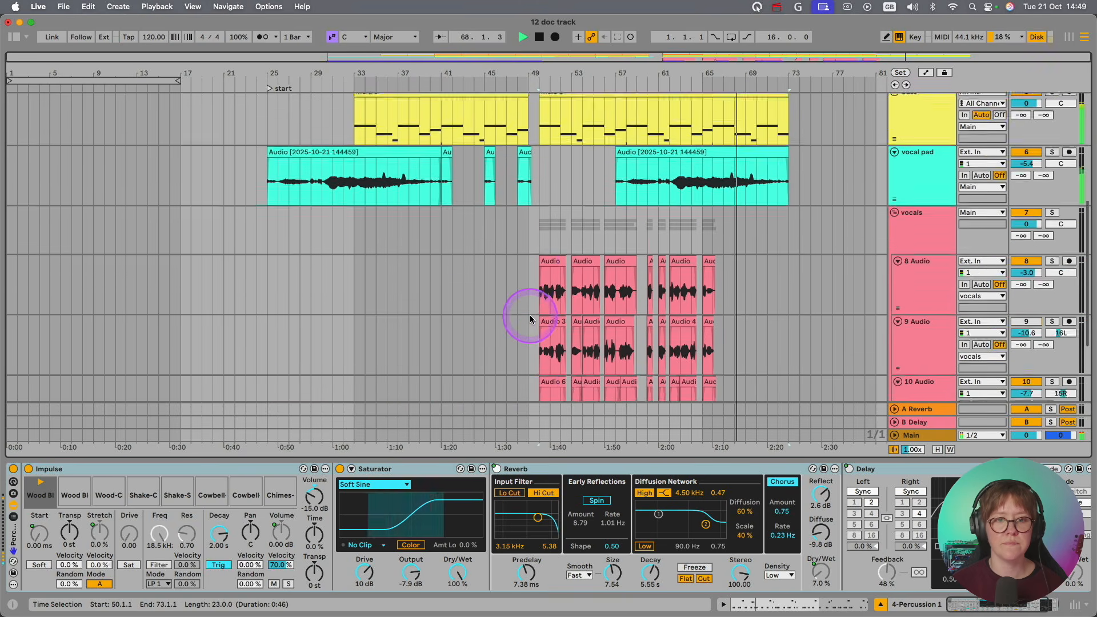
scroll(423, 311, "down", 3)
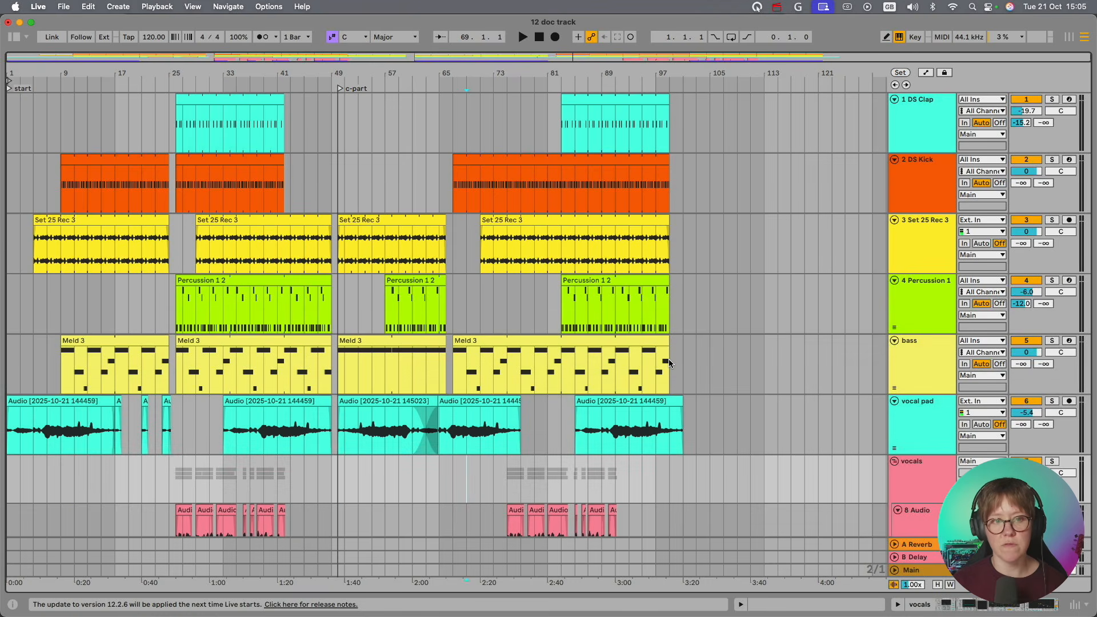
Step: Solo the 3 Set 25 Rec 3, 4 Percussion 1 and vocal pad tracks and play them together from bar 39
scroll(382, 380, "down", 5)
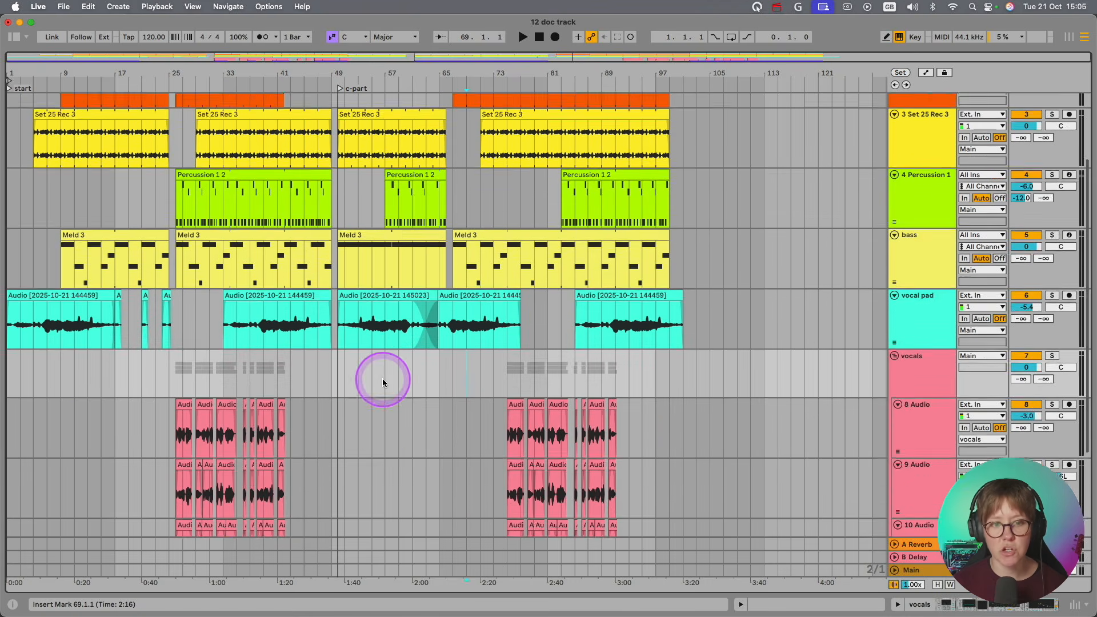
scroll(382, 379, "down", 3)
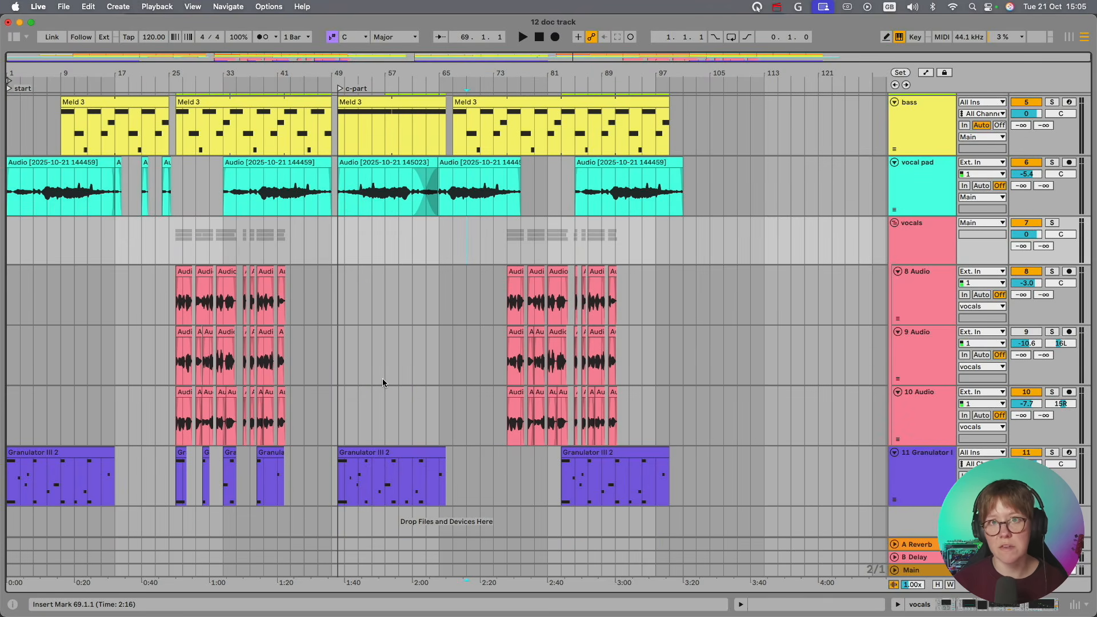
scroll(382, 383, "up", 3)
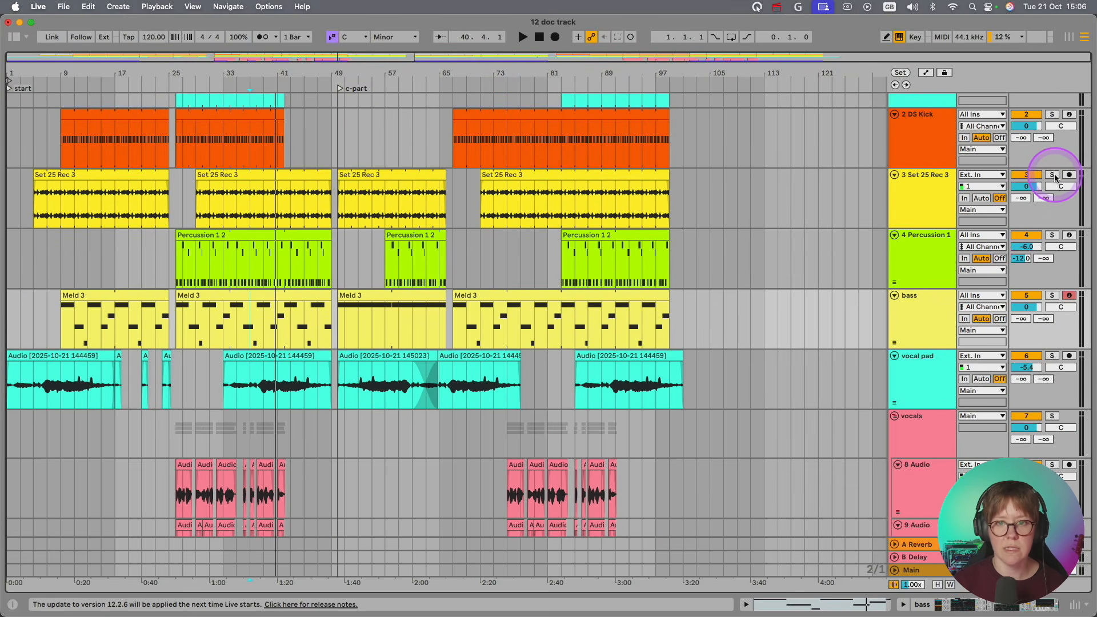
left_click(1053, 176)
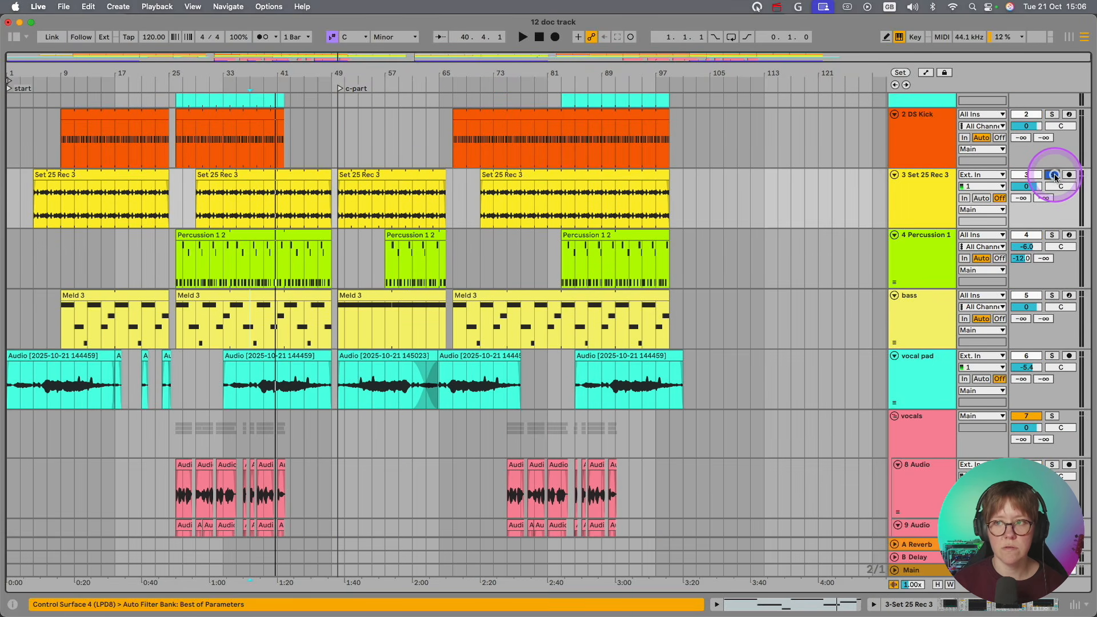
left_click(264, 192)
key("space")
left_click(1051, 235)
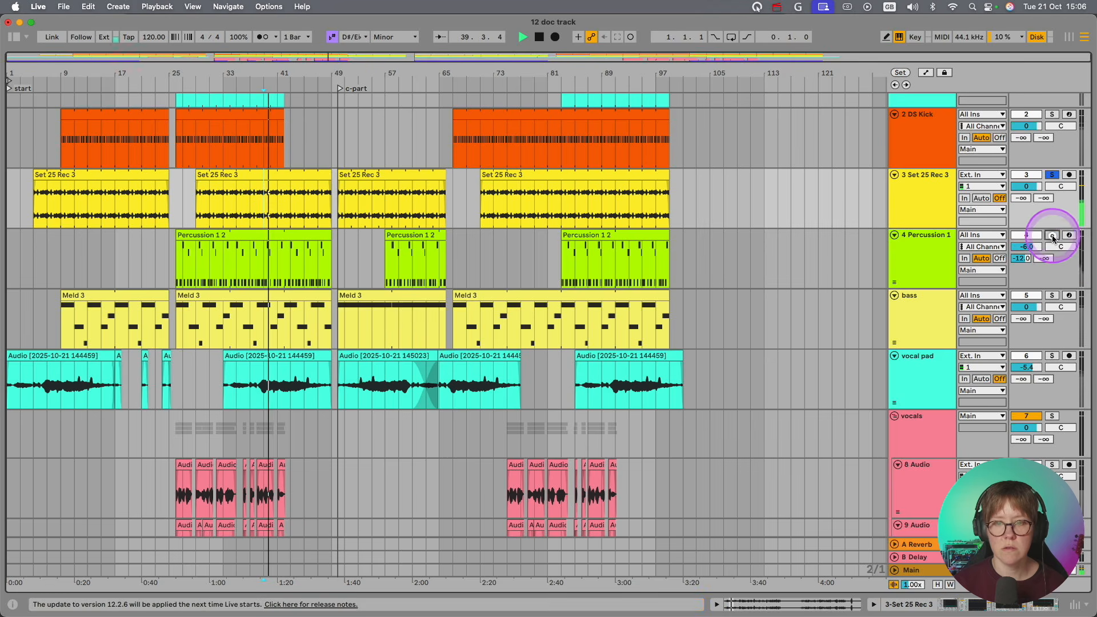
left_click(1052, 355)
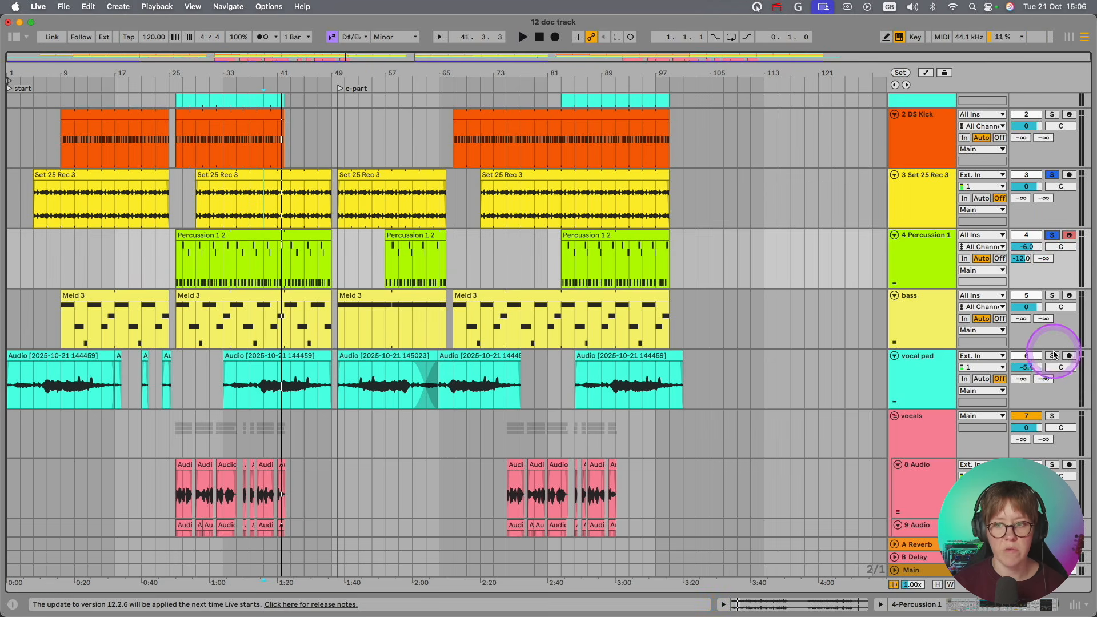
left_click(1051, 357, "super")
key("space")
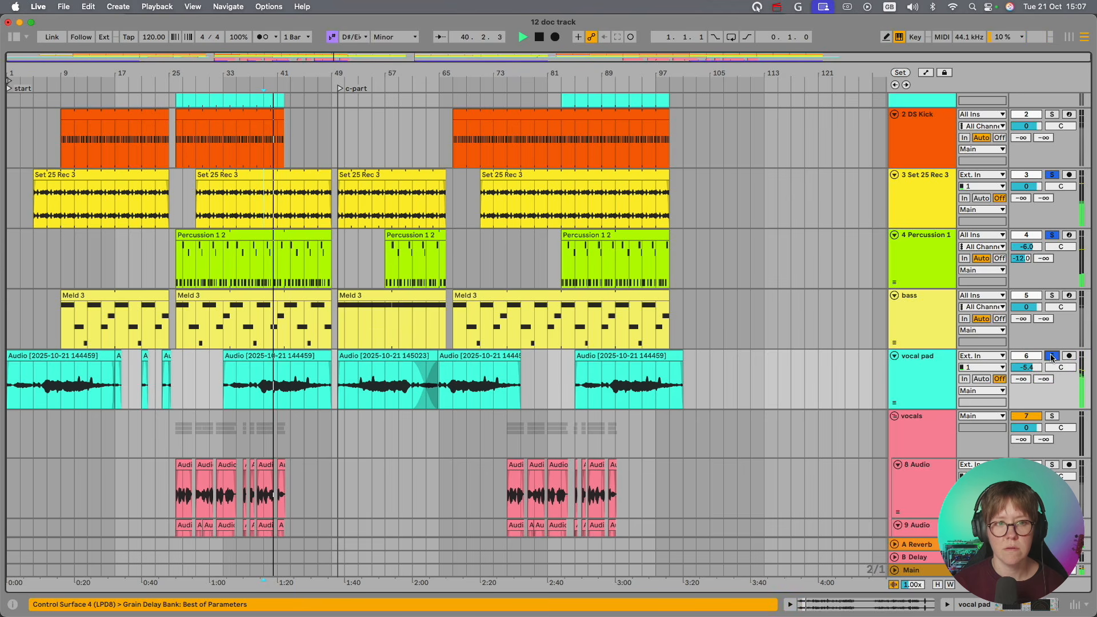
Step: Add a Compressor from the Dynamics audio effects after Echo on the vocal pad track
left_click(938, 382)
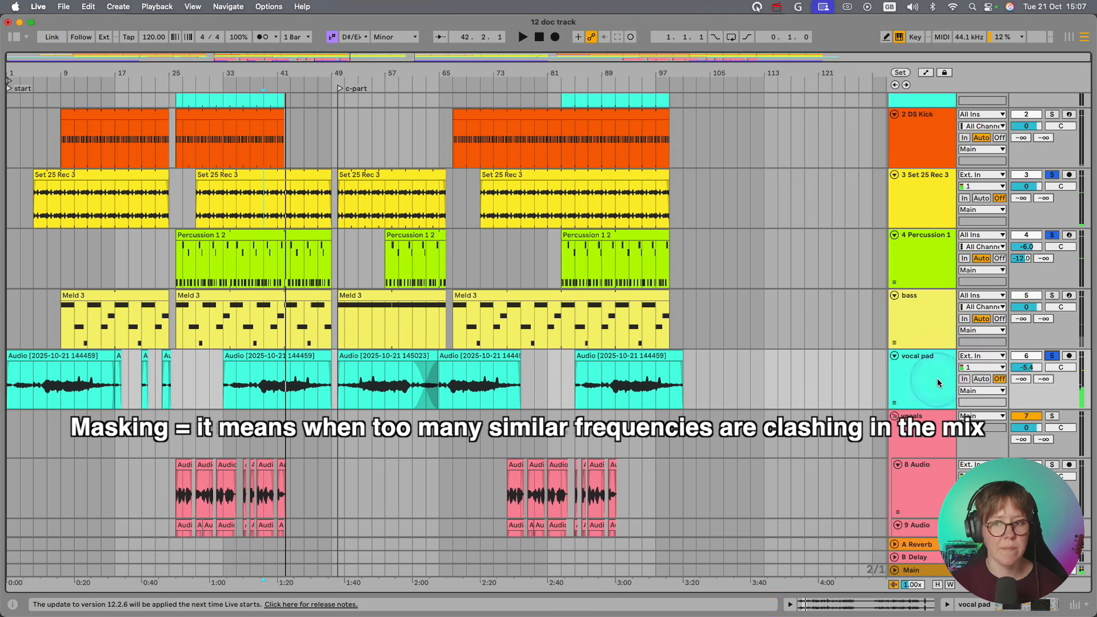
double_click(937, 383)
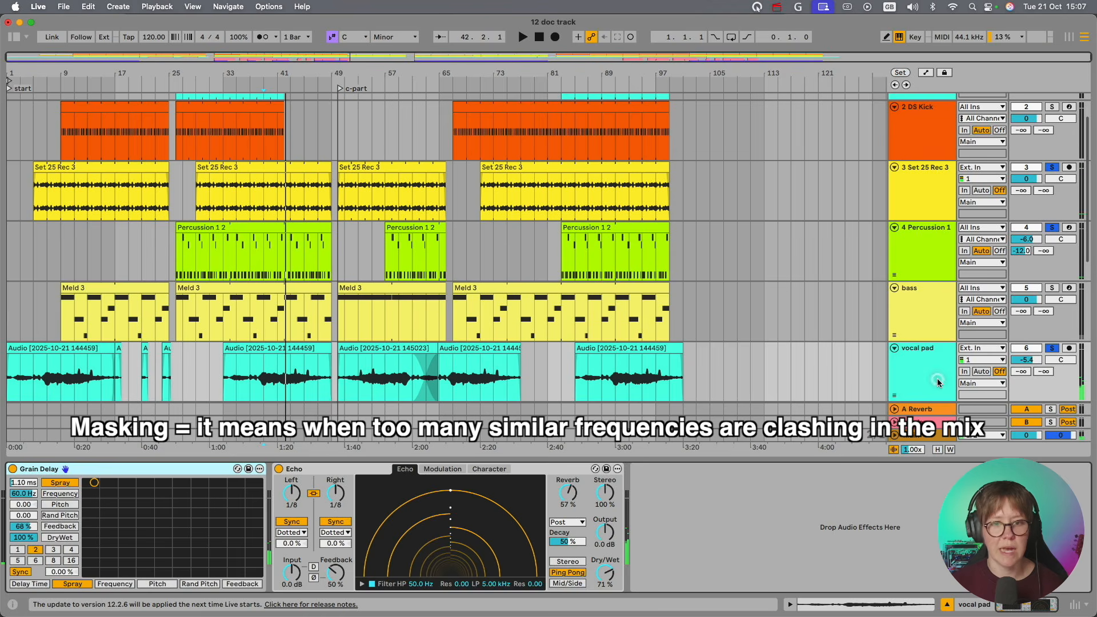
left_click(16, 37)
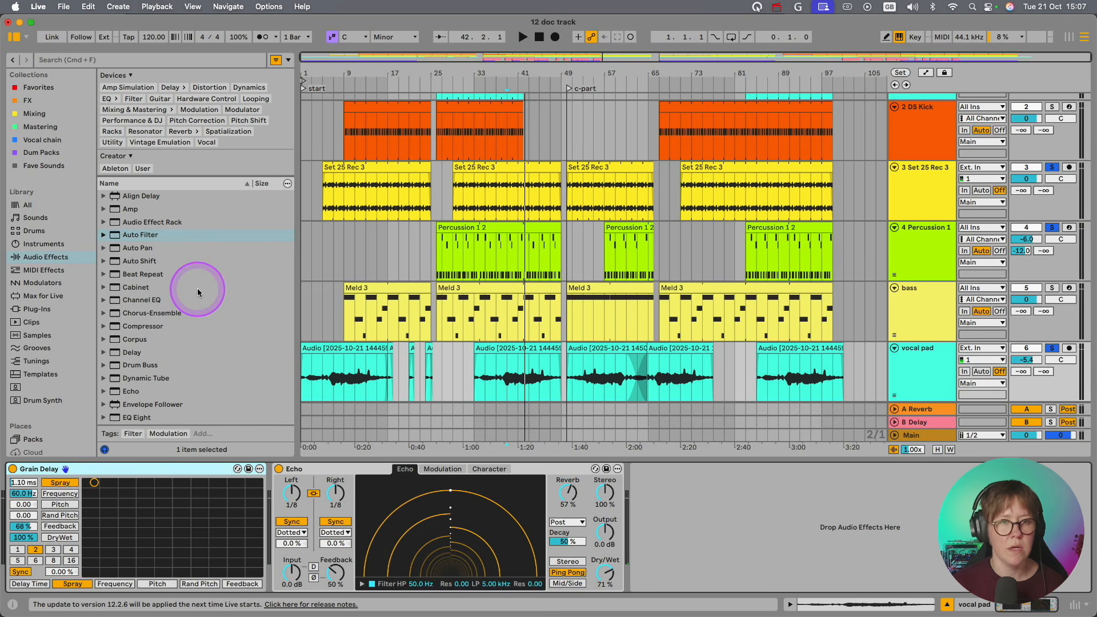
double_click(154, 223)
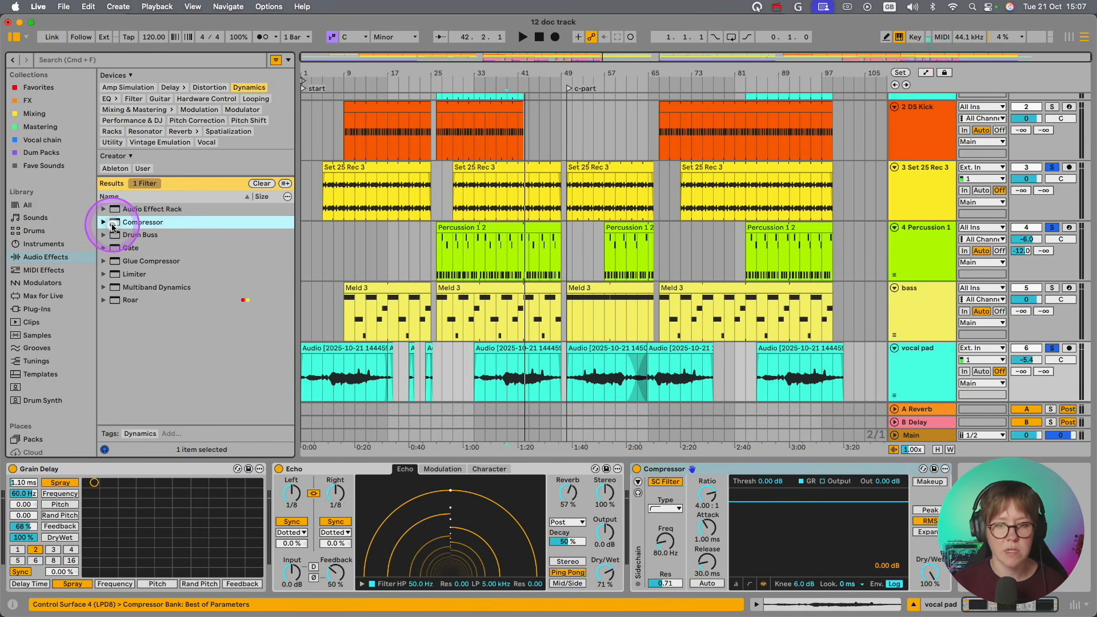
Step: Enable the Compressor's external sidechain and set its source to 3-Set 25 Rec 3
left_click(741, 485)
left_click(637, 482)
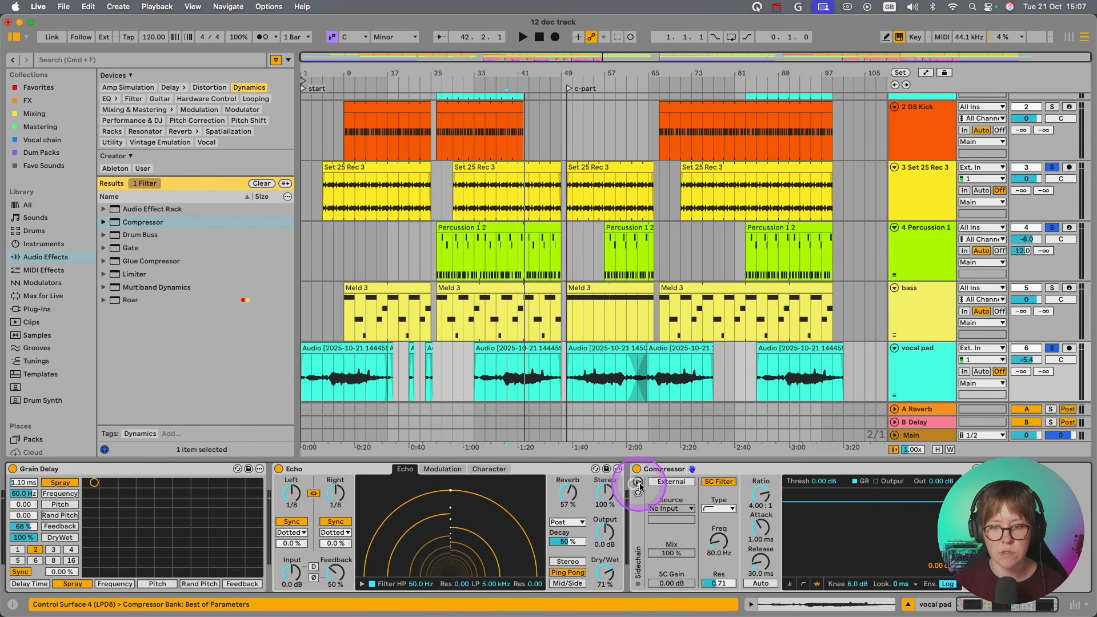
left_click(663, 509)
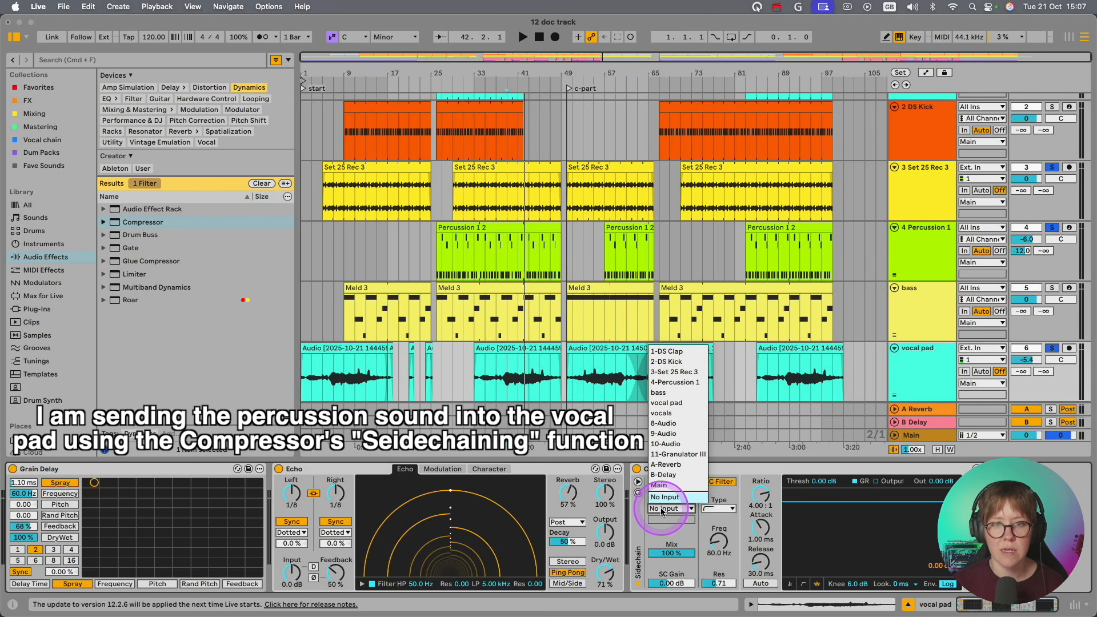
left_click(675, 372)
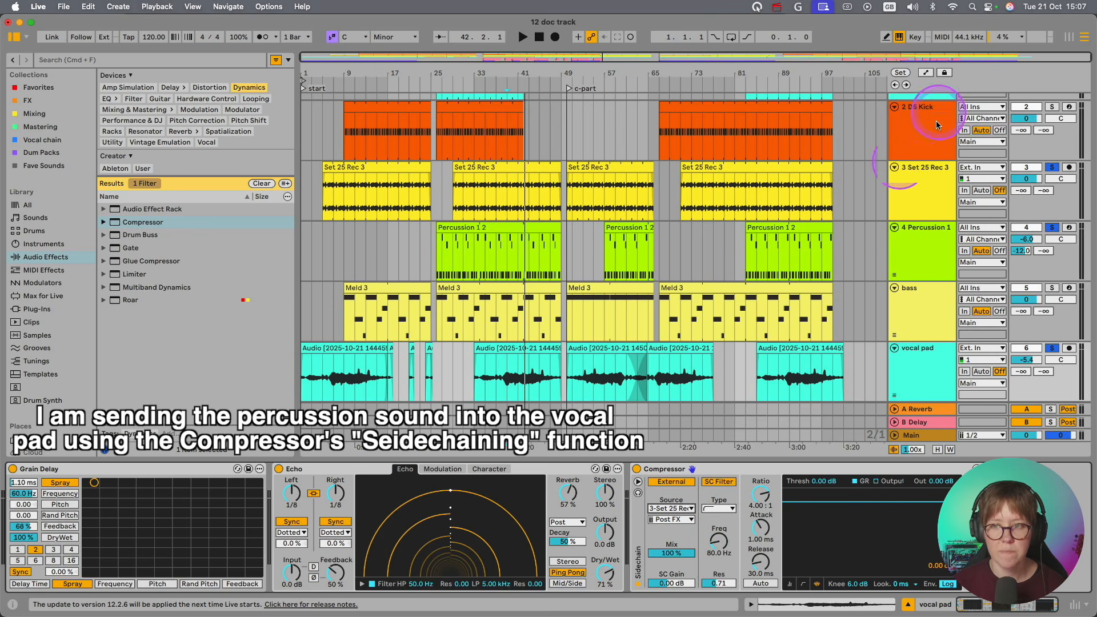
Step: Lower the Compressor's threshold to -23.2 dB and set its attack to 16.4 ms while playing the soloed tracks
key("space")
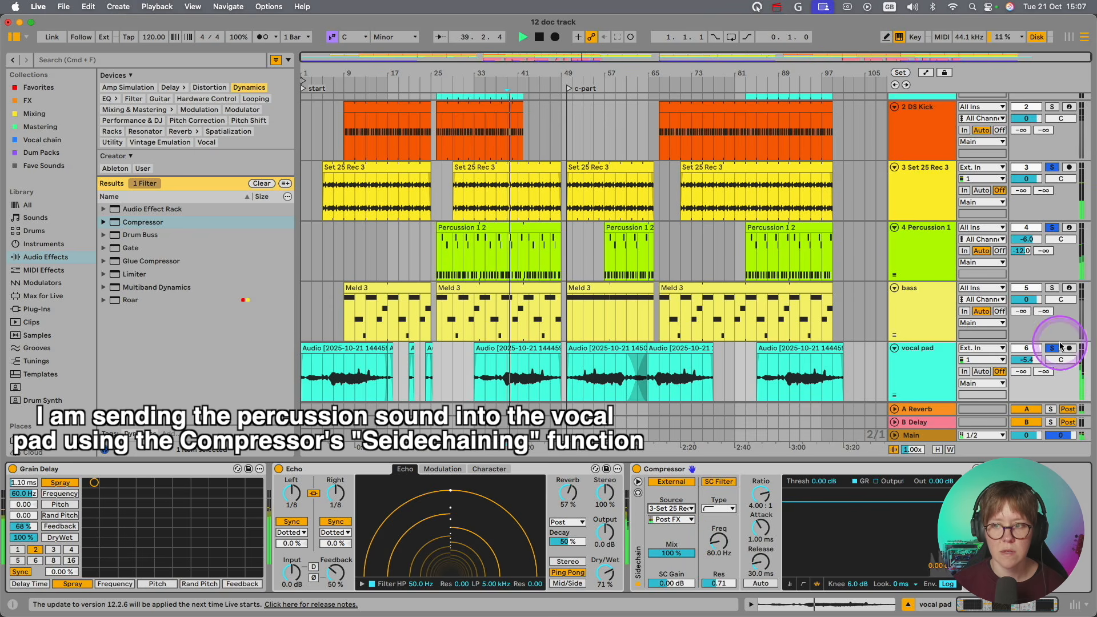
key("space")
mouse_move(818, 480)
left_mouse_down()
mouse_move(818, 494)
mouse_move(817, 477)
left_mouse_up()
key("space")
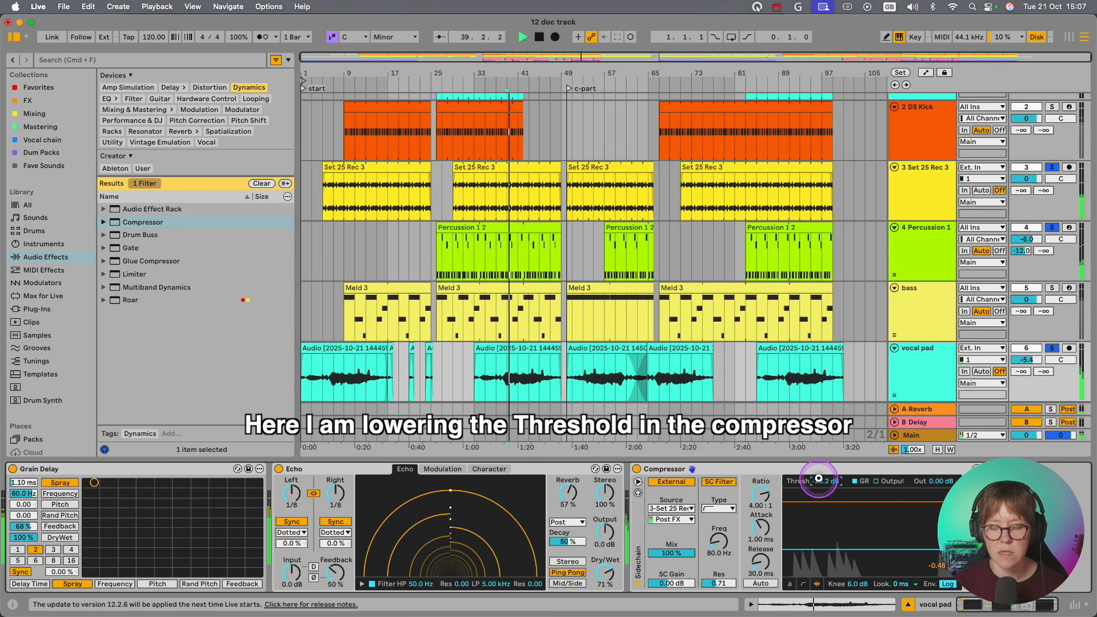
key("space")
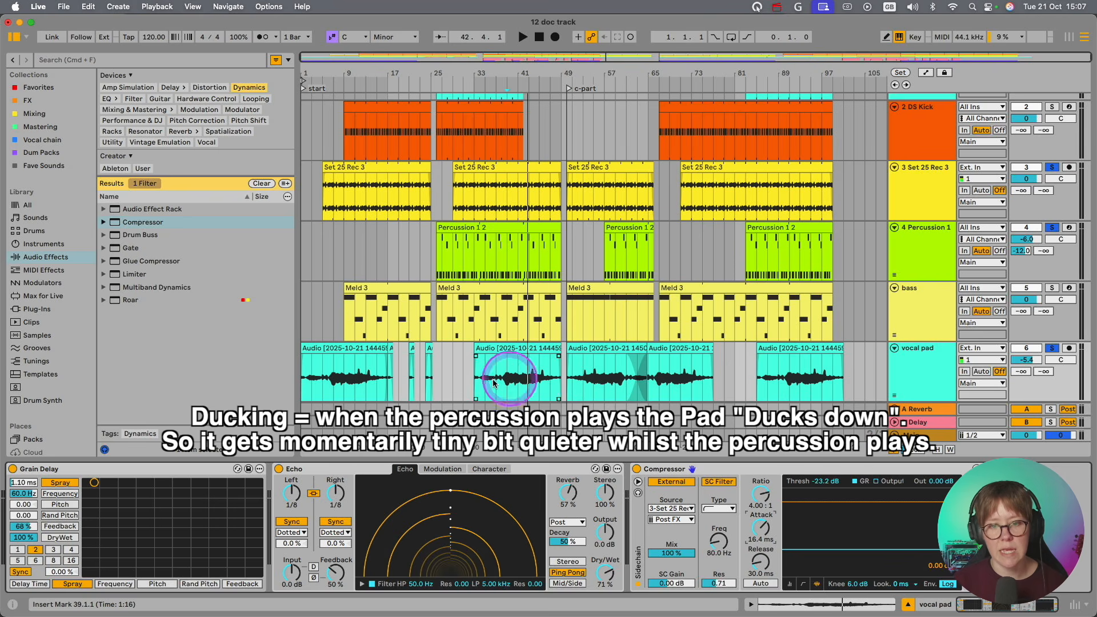
left_click(668, 368)
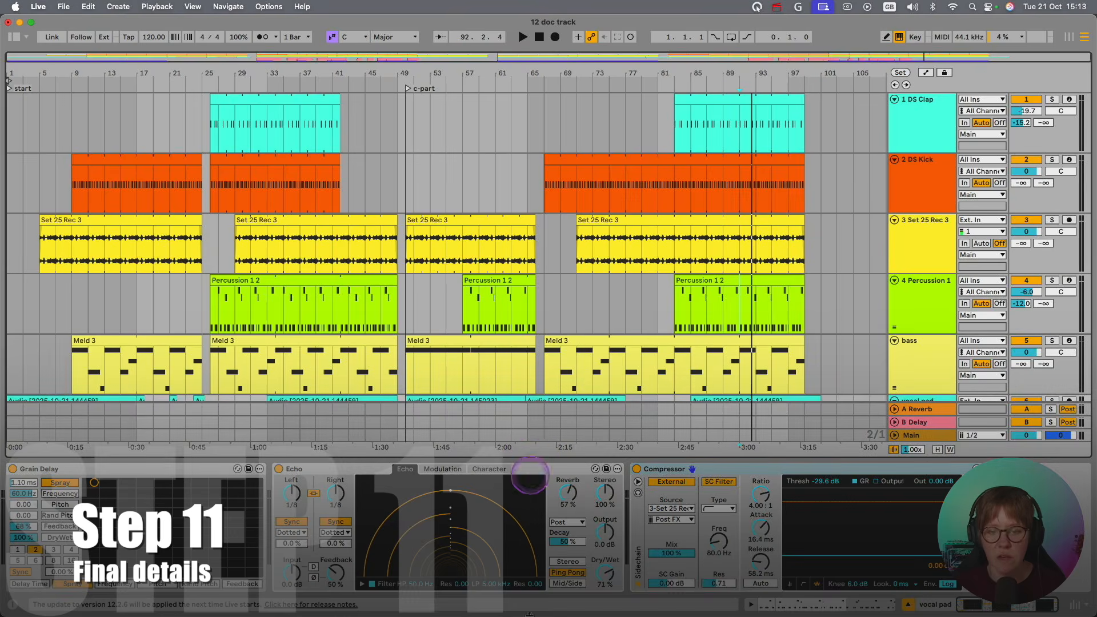
Step: Hide the device view and play the whole arrangement from bar 1
left_click_drag(530, 459, 530, 614)
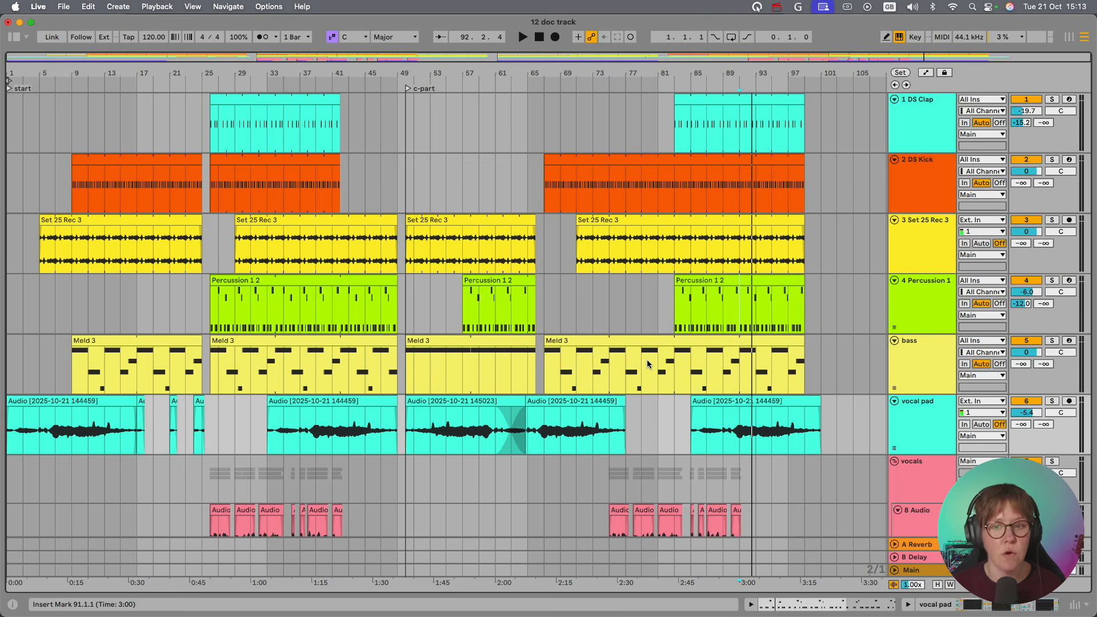
scroll(189, 360, "down", 1)
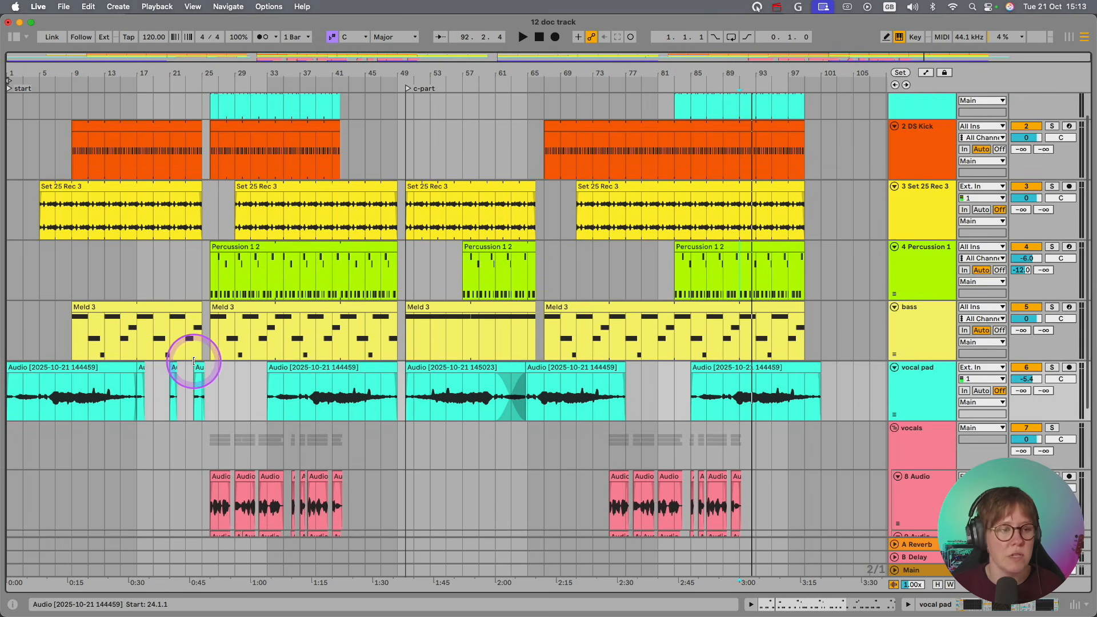
left_click(6, 266)
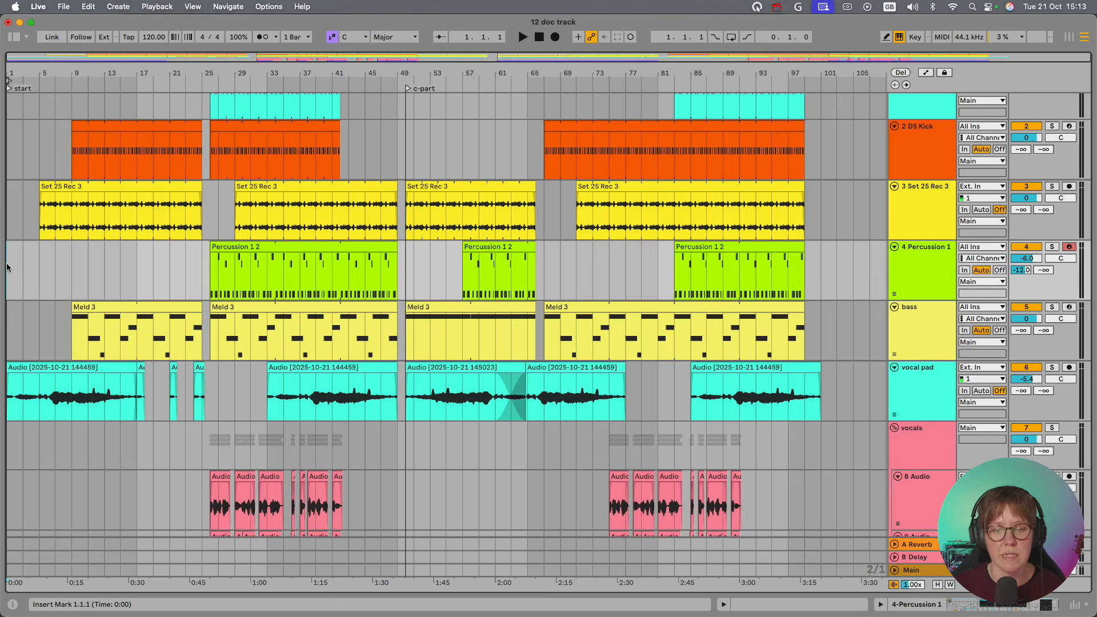
key("space")
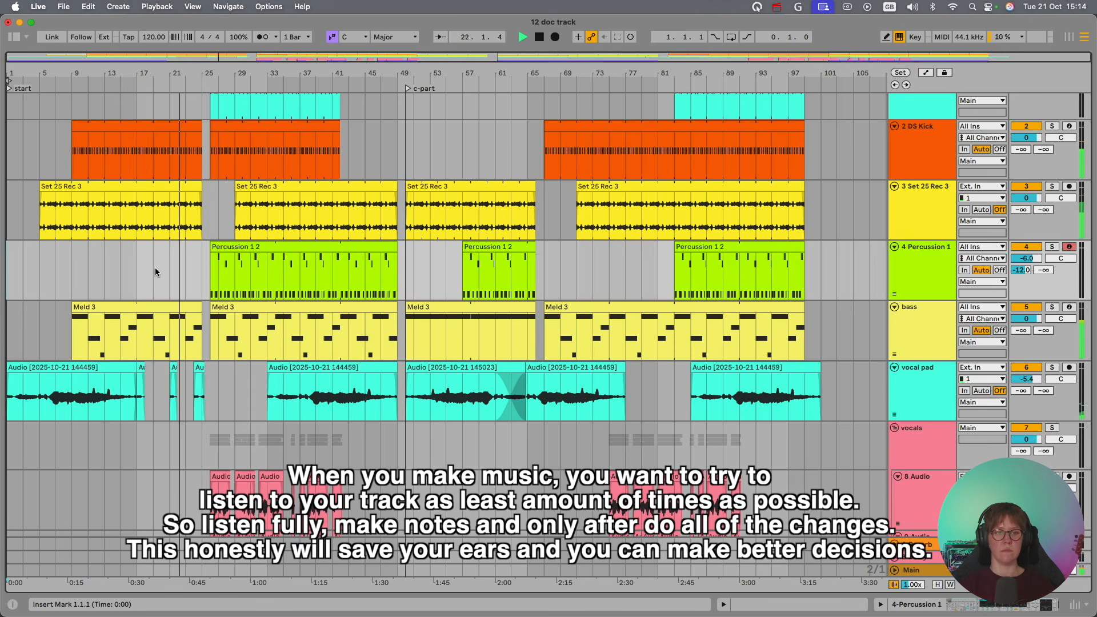
Step: Copy the short vocal pad excerpt near bar 21 to bar 49 on the same track while the arrangement plays
left_click(199, 367)
scroll(177, 350, "down", 5)
scroll(177, 350, "up", 6)
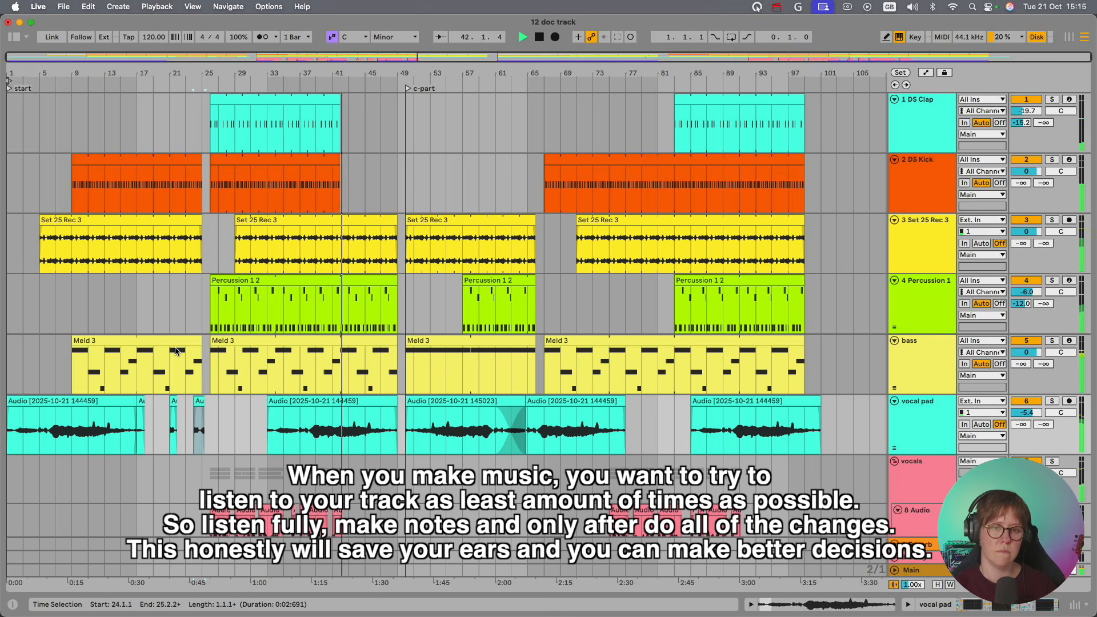
left_click(174, 402)
key("super+c")
left_click(401, 426)
key("super+v")
scroll(400, 426, "down", 5)
scroll(522, 405, "up", 5)
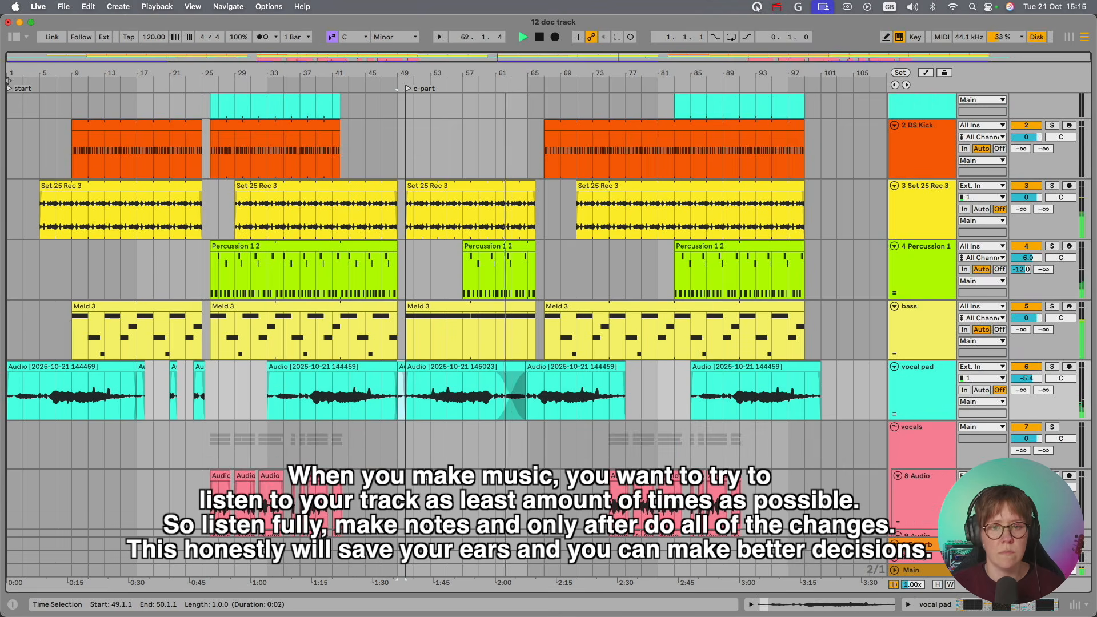
scroll(522, 405, "down", 5)
scroll(522, 406, "up", 5)
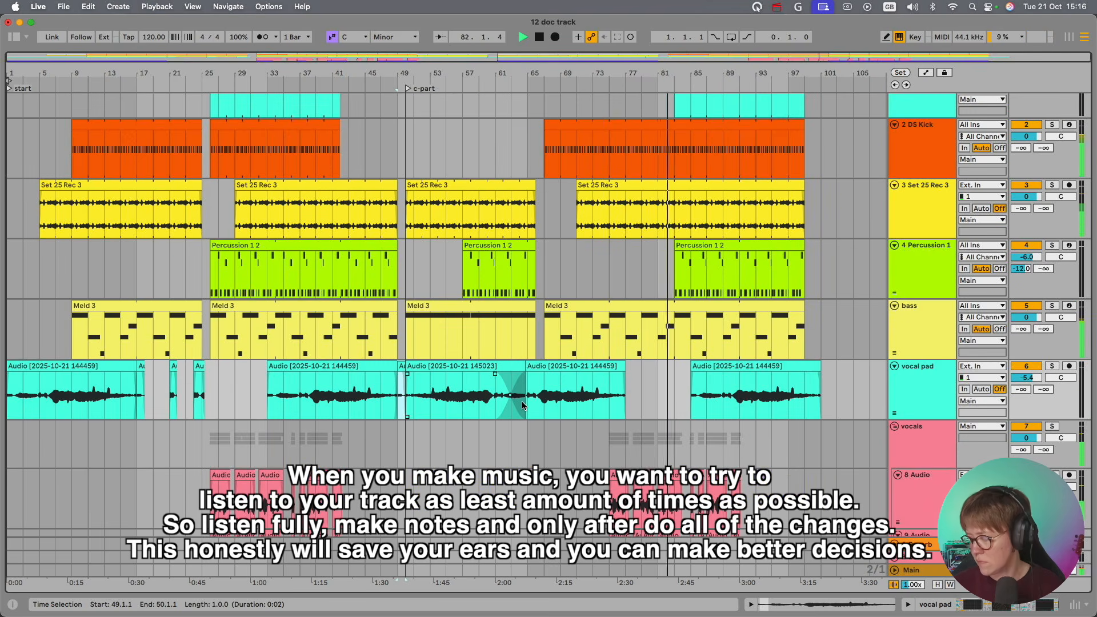
scroll(522, 406, "down", 5)
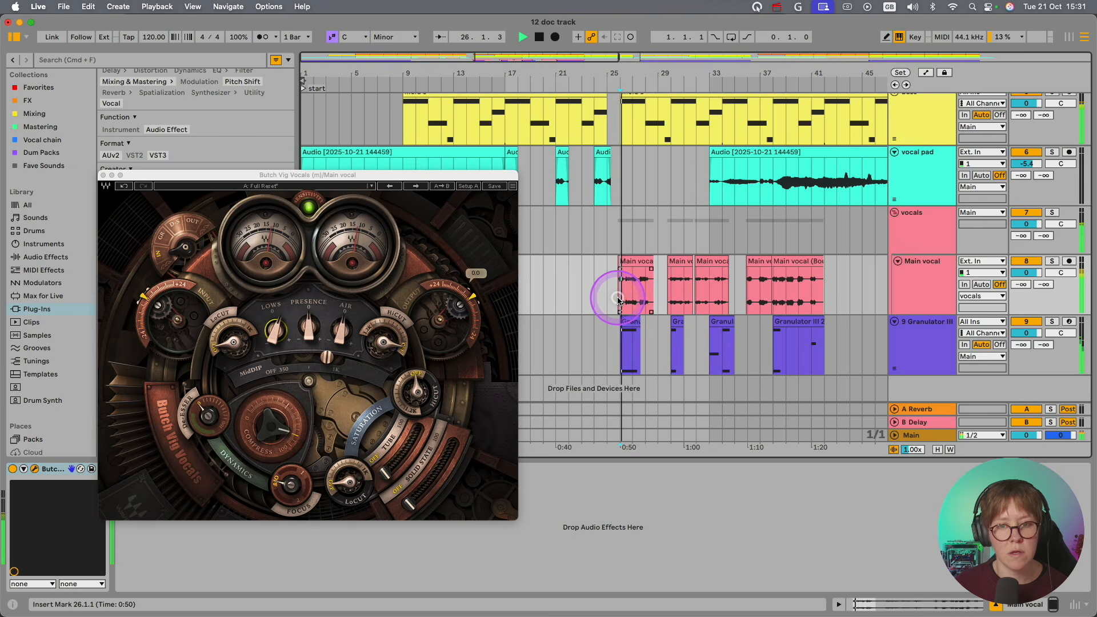
Step: Raise the solid-state saturation in the Butch Vig Vocals plug-in on the Main vocal track
left_click(334, 383)
left_click_drag(409, 504, 419, 490)
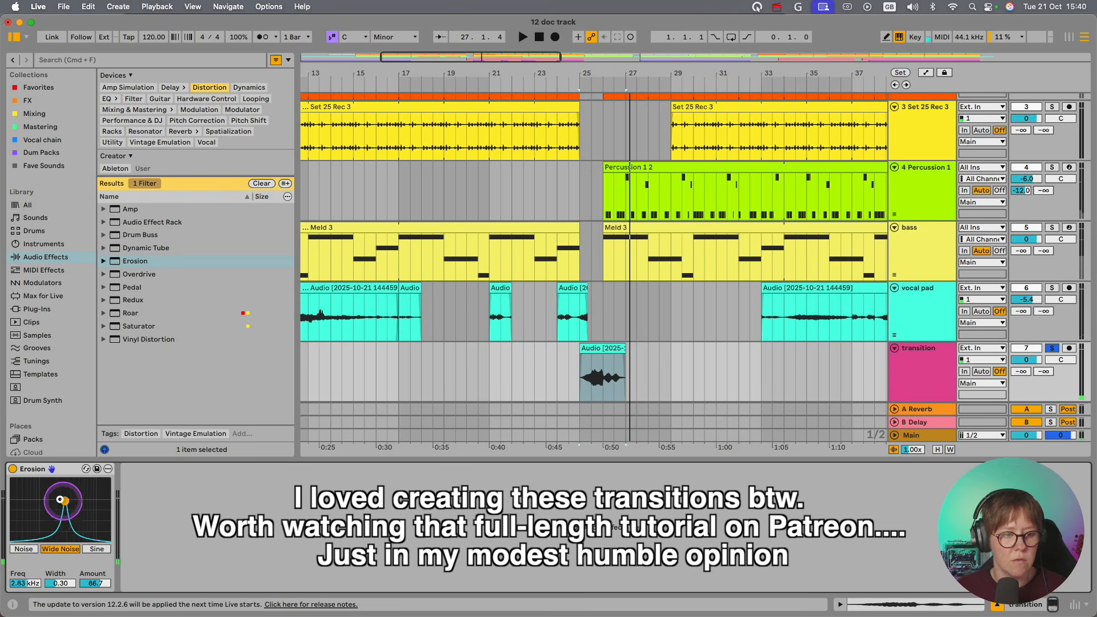
Step: Set Erosion on the transition track to about 2.66 kHz with an amount of 111 while playing the clip
left_click_drag(37, 537, 63, 496)
key("space")
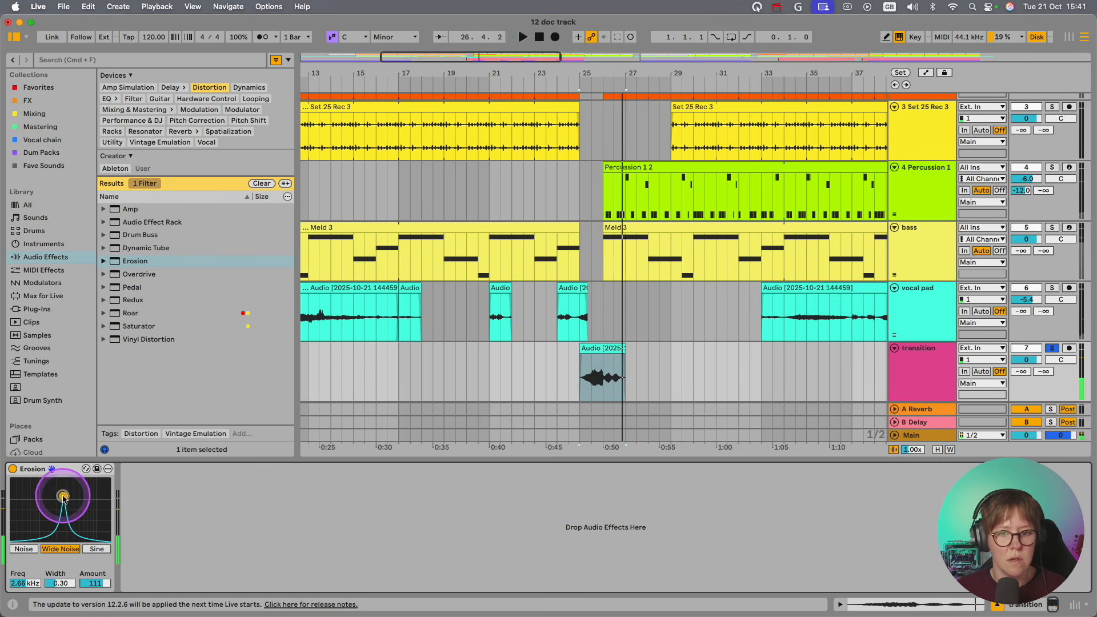
Step: Clear the Distortion filter, add a Delay after Erosion on the transition track and play the transition clip
left_click(262, 182)
double_click(153, 353)
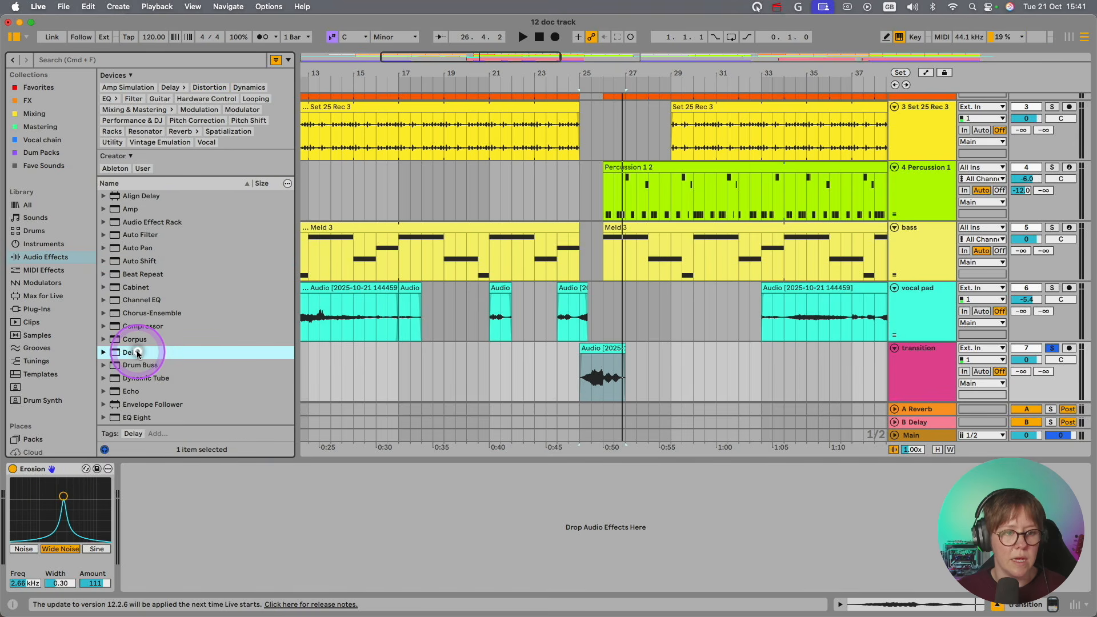
key("space")
left_click(354, 565)
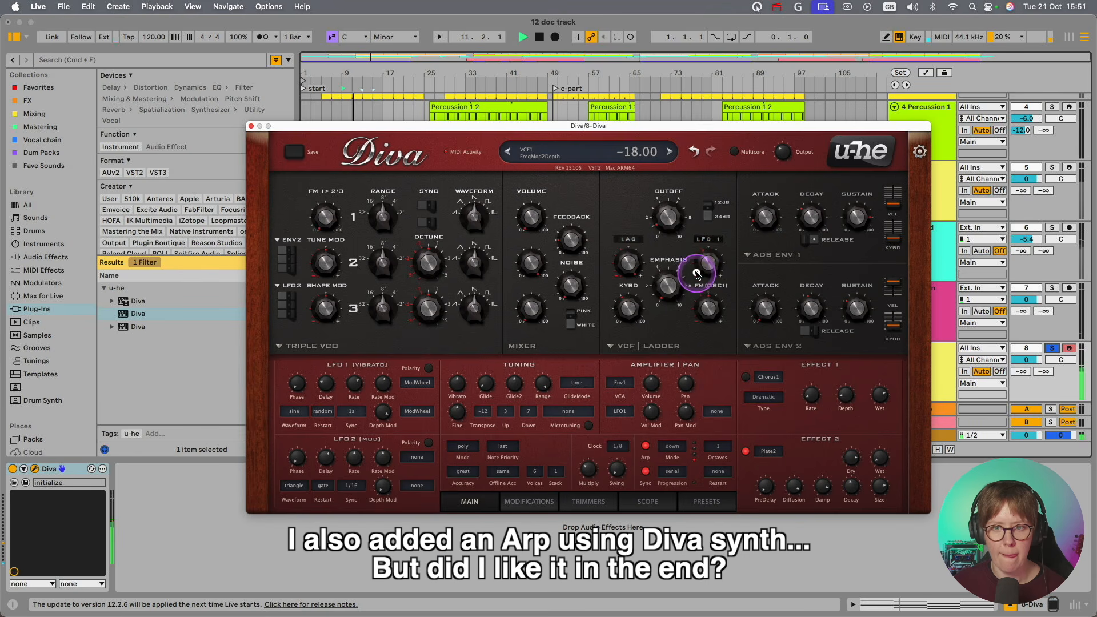
Step: Adjust the ladder filter's emphasis in the Diva synth while its arpeggio plays
mouse_move(663, 289)
left_mouse_down()
mouse_move(666, 257)
mouse_move(710, 310)
mouse_move(661, 286)
left_mouse_up()
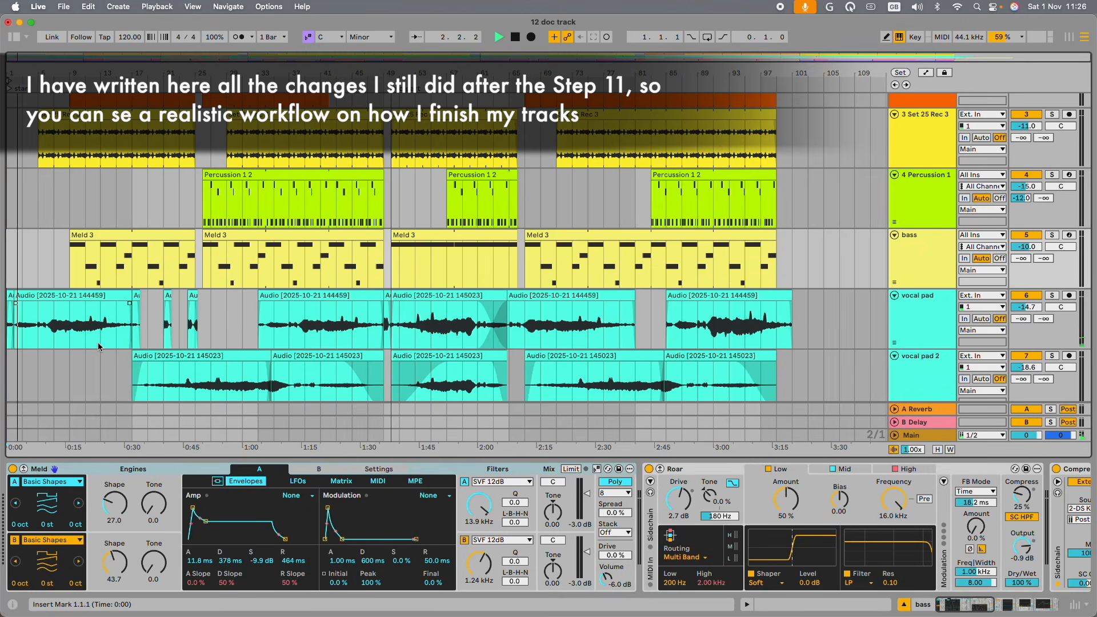
Step: Review the whole arrangement during playback, from the percussion and bass tracks to the vocals and Granulator III track
scroll(229, 341, "down", 3)
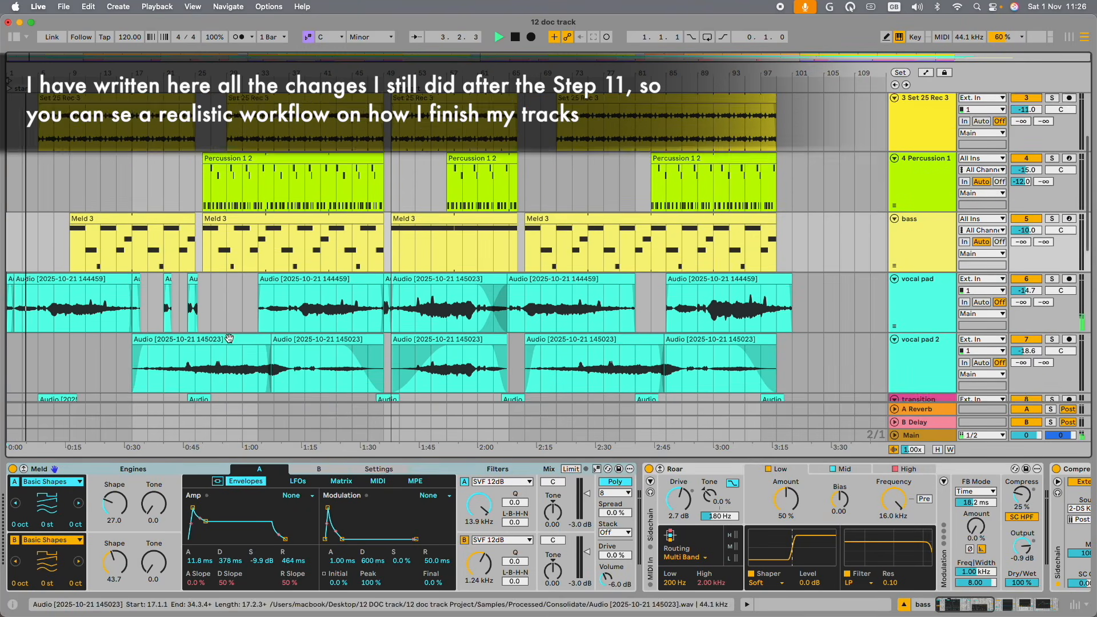
scroll(229, 342, "down", 1)
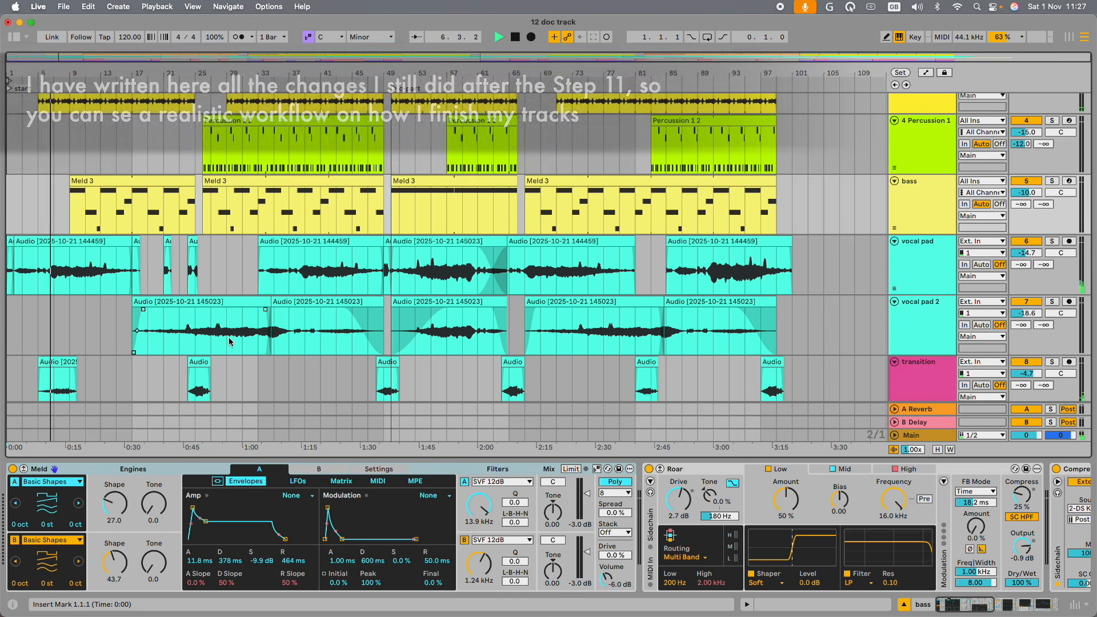
scroll(229, 341, "down", 3)
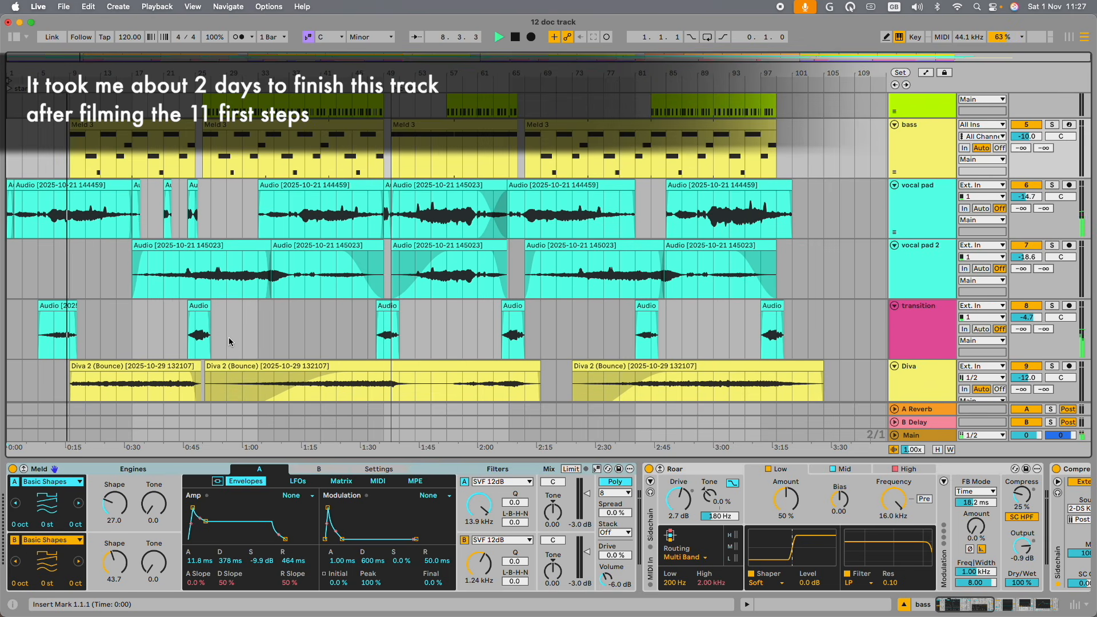
scroll(229, 342, "down", 5)
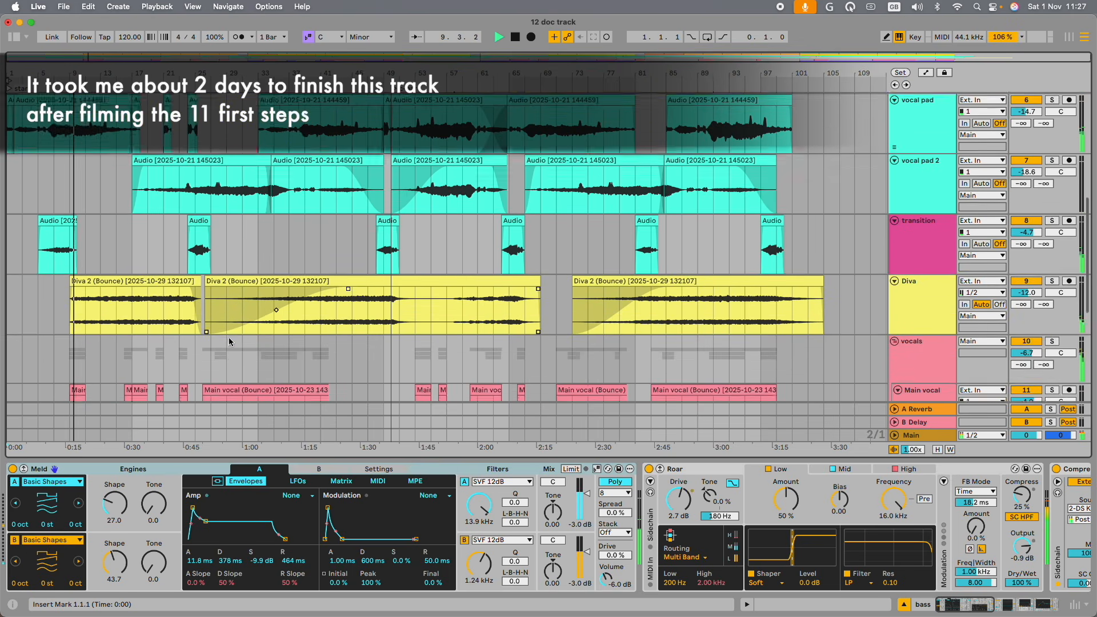
scroll(229, 341, "down", 5)
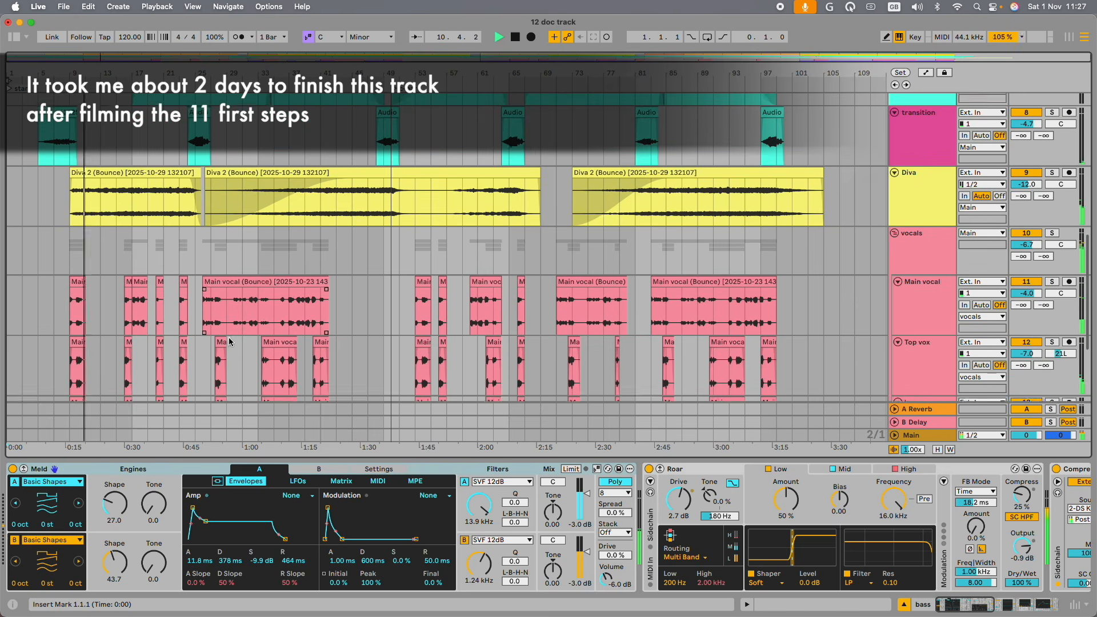
scroll(229, 341, "down", 5)
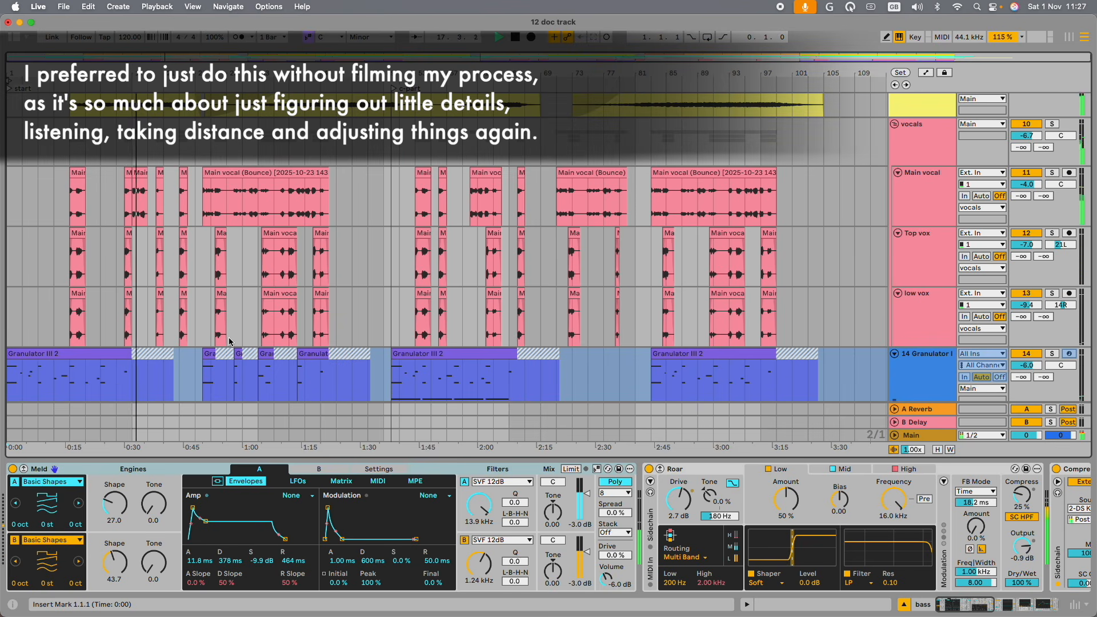
scroll(229, 341, "up", 5)
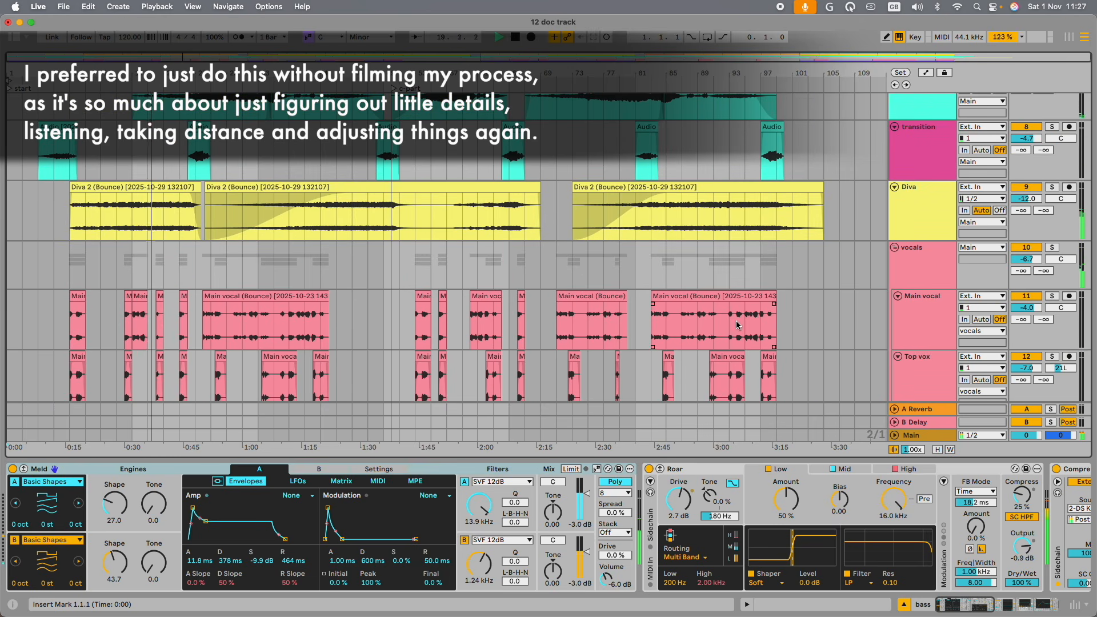
scroll(735, 323, "down", 6)
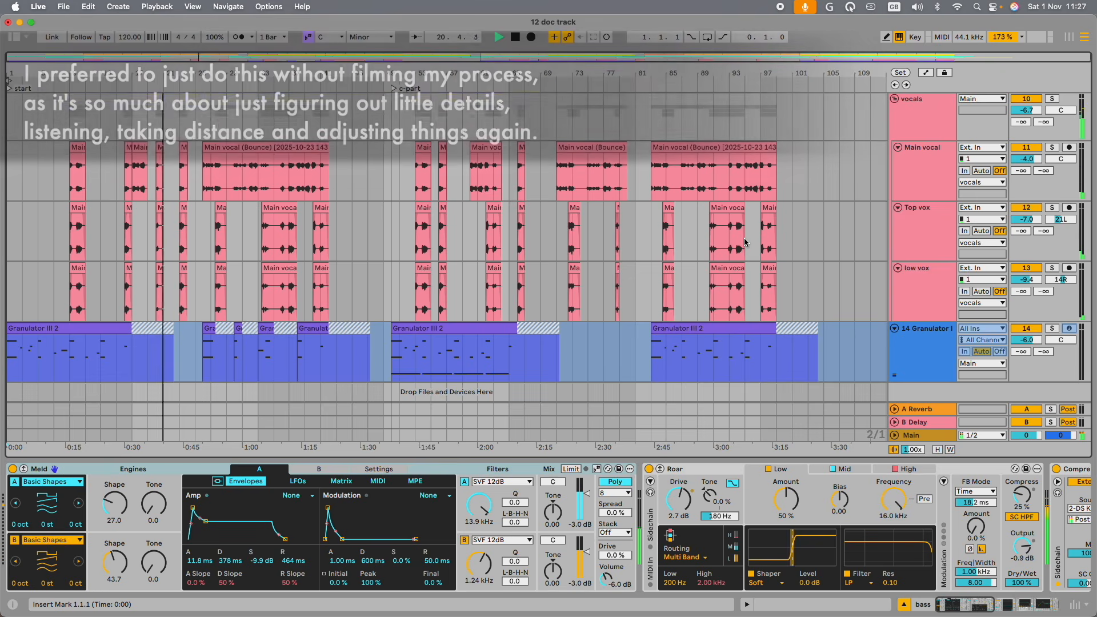
Step: Examine the effect chain on the Diva track, followed by the transition track's chain from Erosion to the two Auto Pans
scroll(744, 239, "up", 10)
left_click(906, 310)
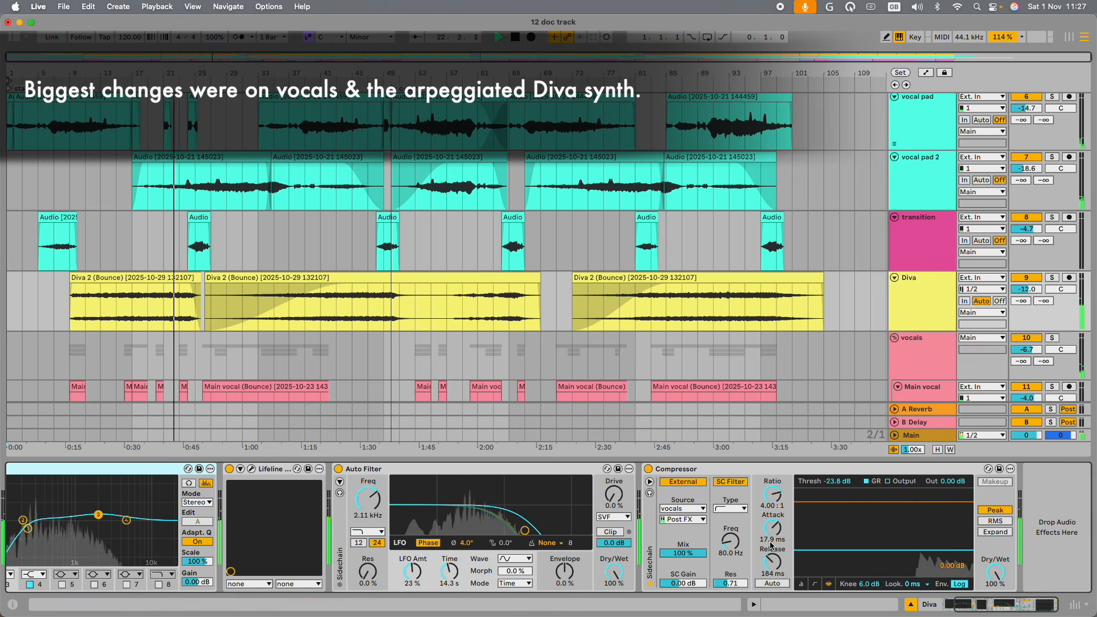
scroll(771, 545, "left", 5)
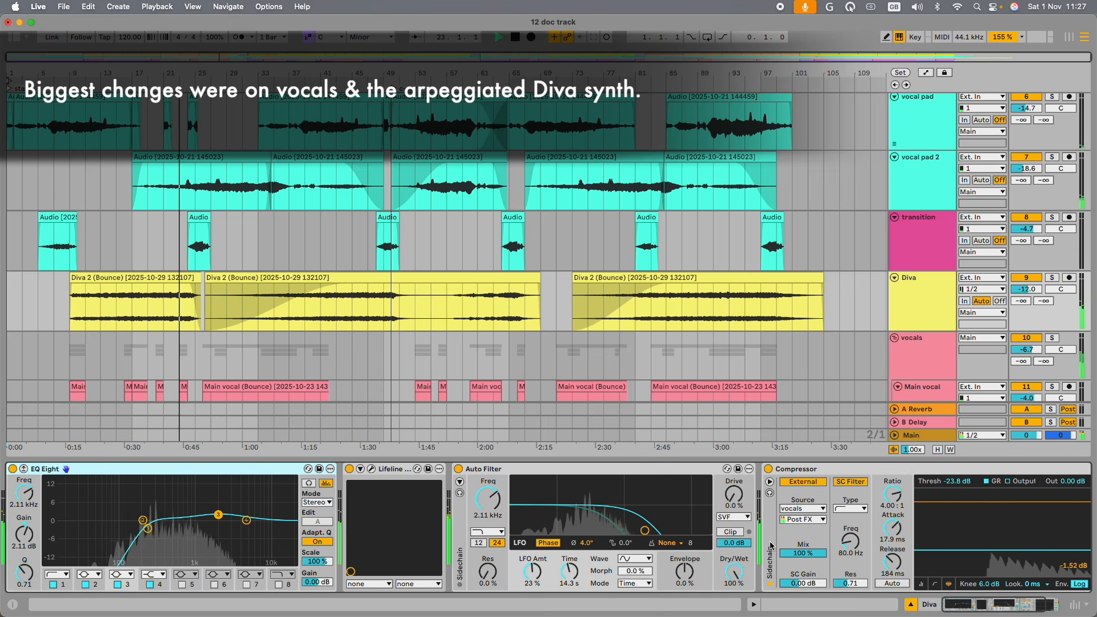
left_click(929, 250)
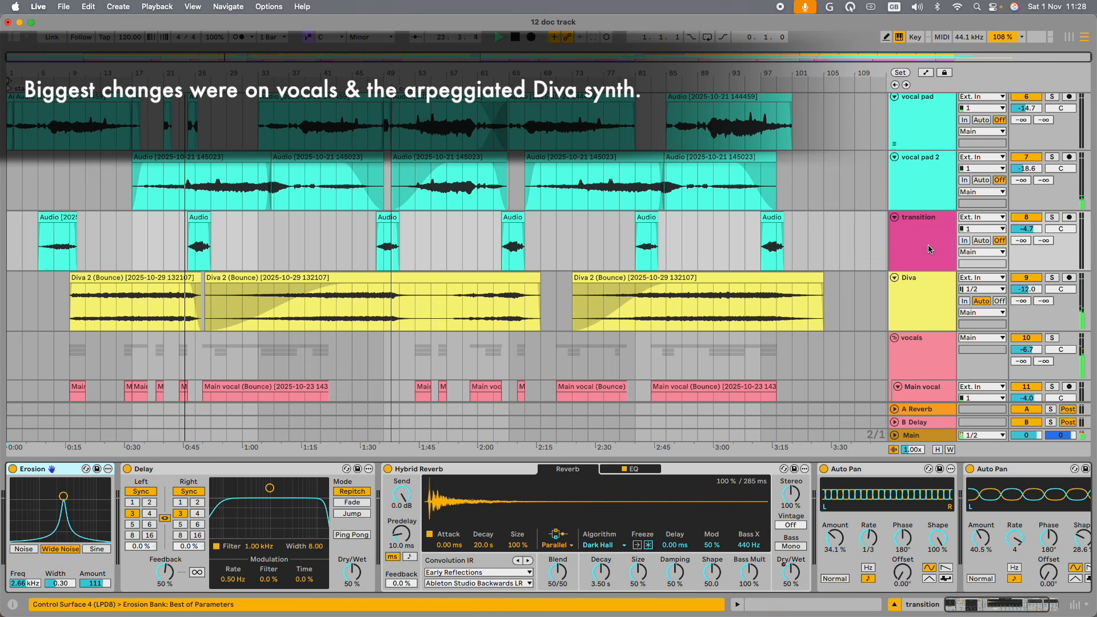
scroll(955, 515, "right", 4)
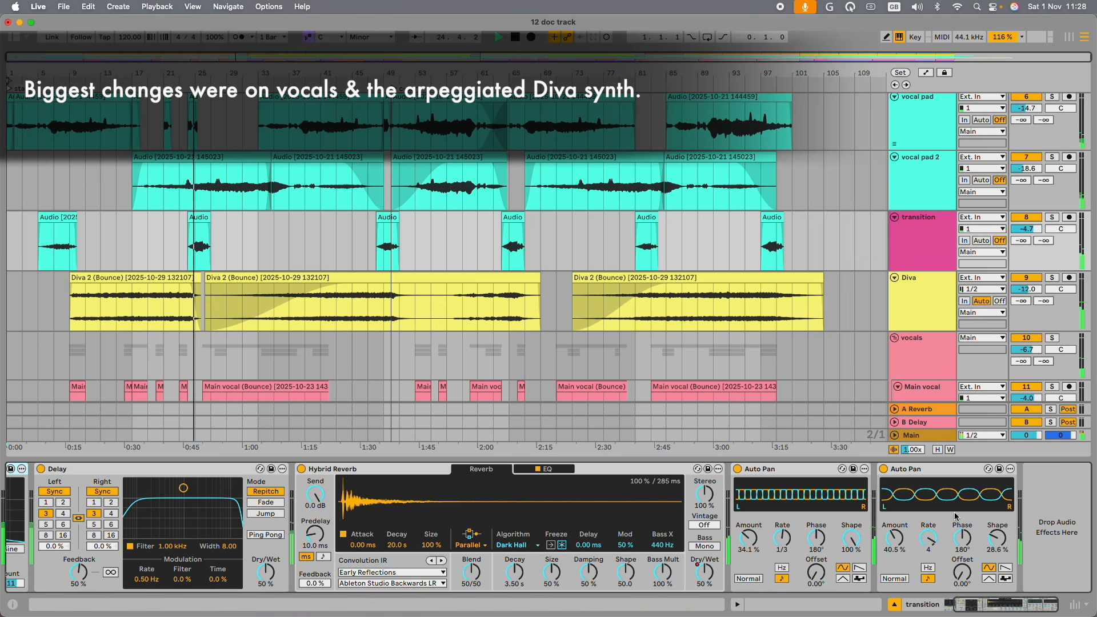
scroll(954, 515, "left", 4)
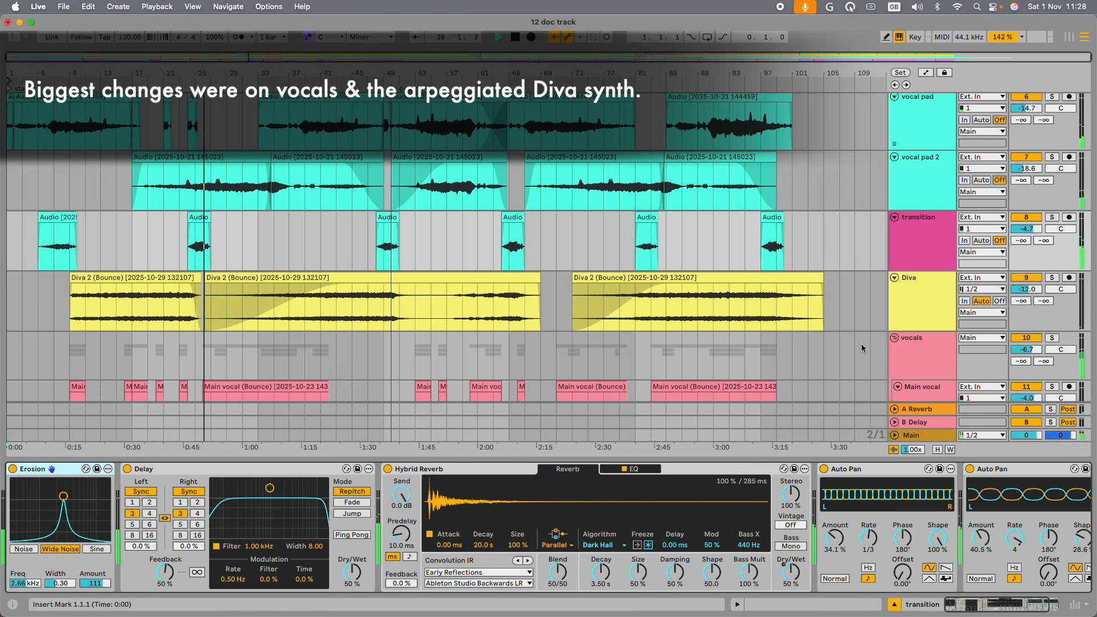
Step: Examine the effect chains of the two vocal pad tracks and the Diva track's EQ and compression
scroll(919, 241, "up", 3)
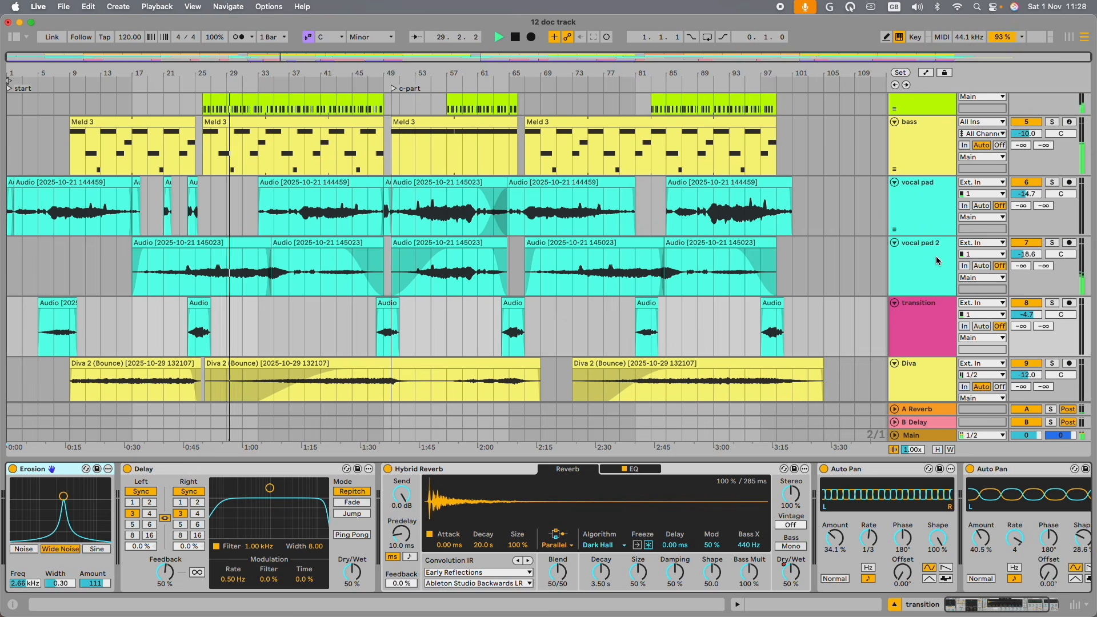
left_click(935, 256)
left_click(934, 209)
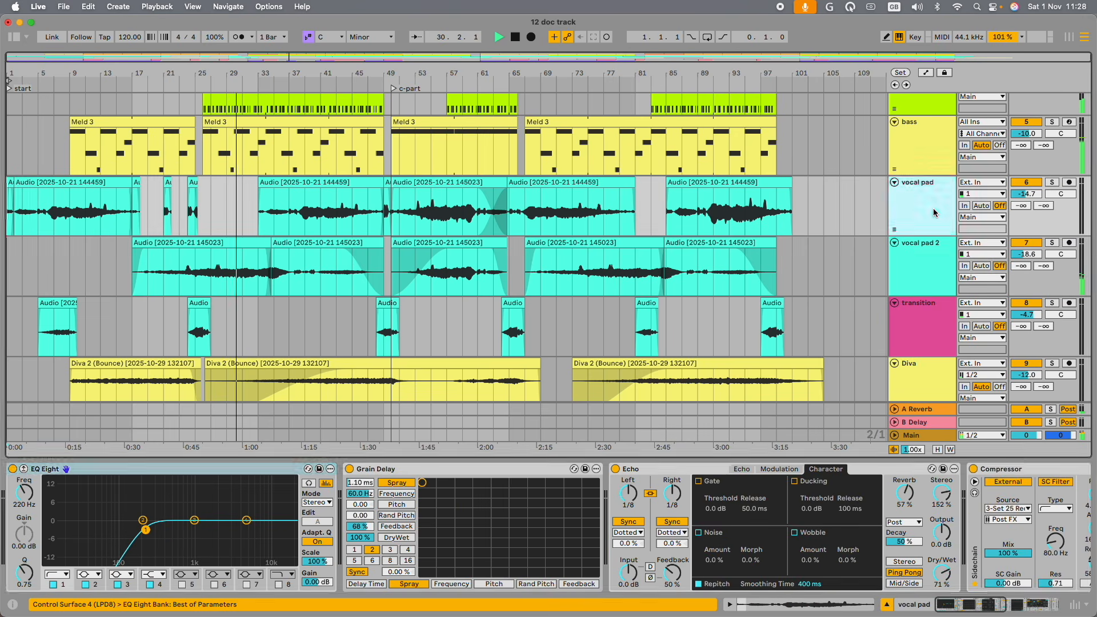
scroll(934, 297, "down", 5)
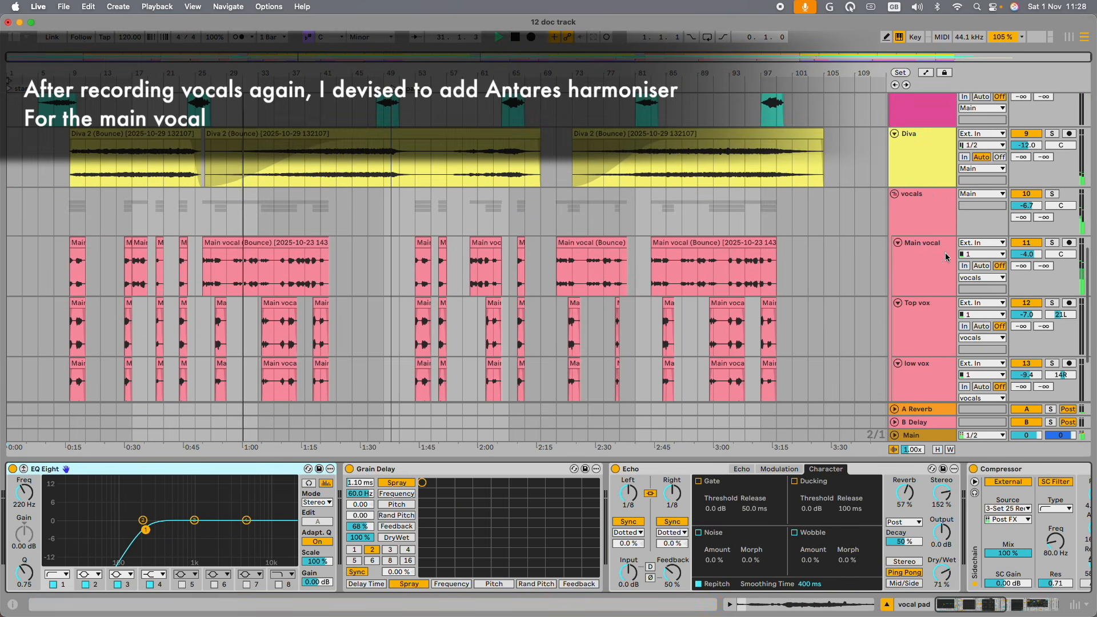
left_click(934, 160)
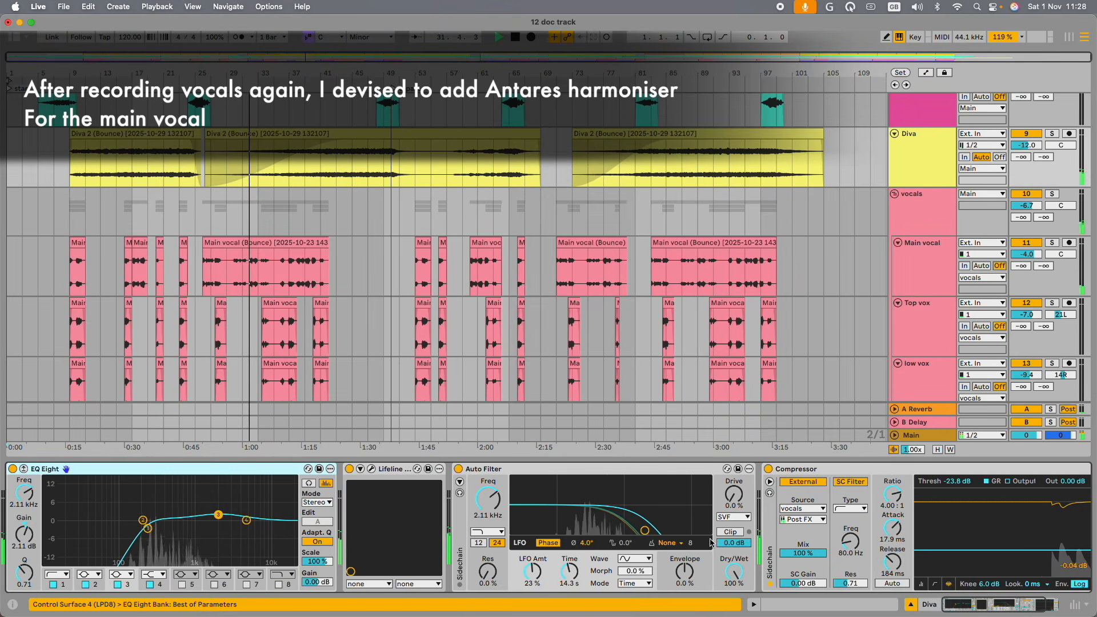
Step: Examine the bass track's device chain from the Meld synth through Roar, Compressor, Auto Filter and EQ Eight
scroll(893, 250, "up", 2)
scroll(893, 250, "up", 4)
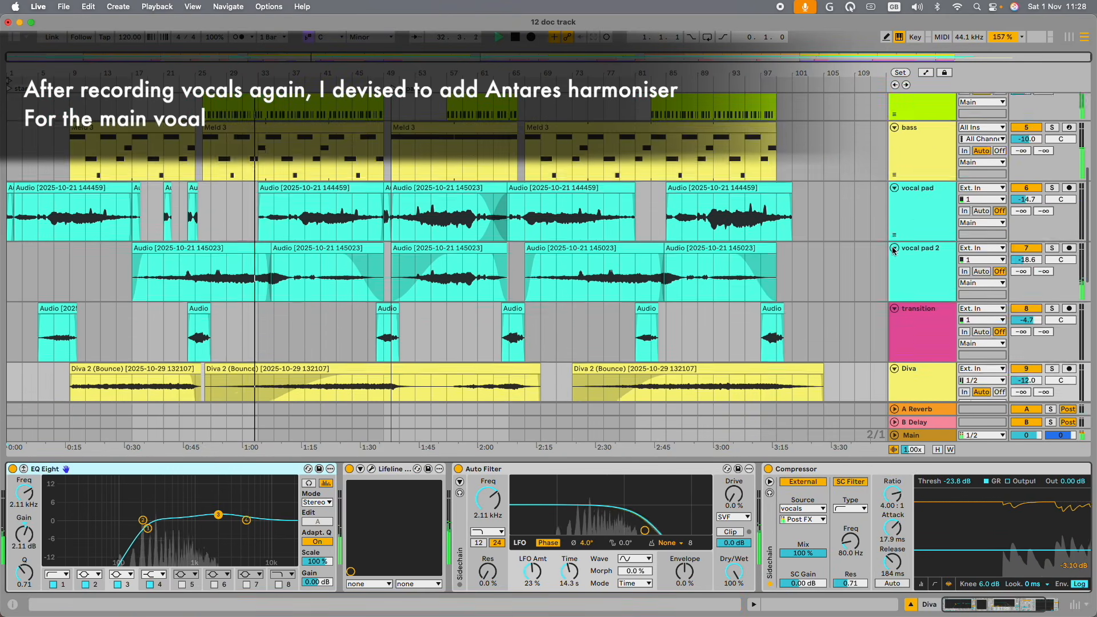
left_click(934, 174)
scroll(928, 226, "up", 1)
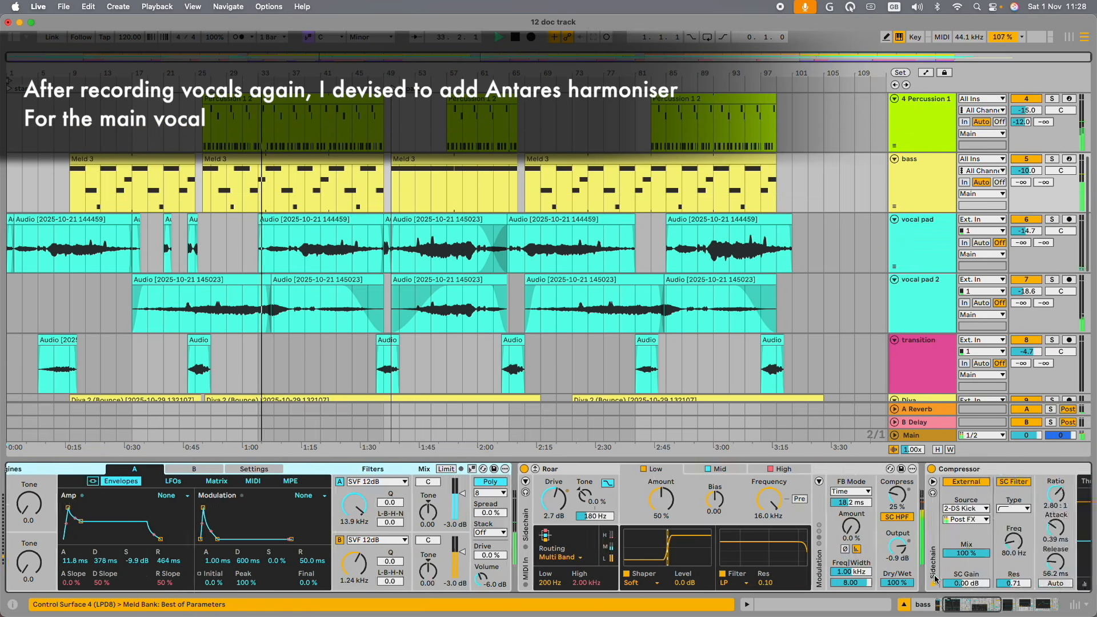
scroll(935, 579, "right", 6)
scroll(934, 578, "right", 8)
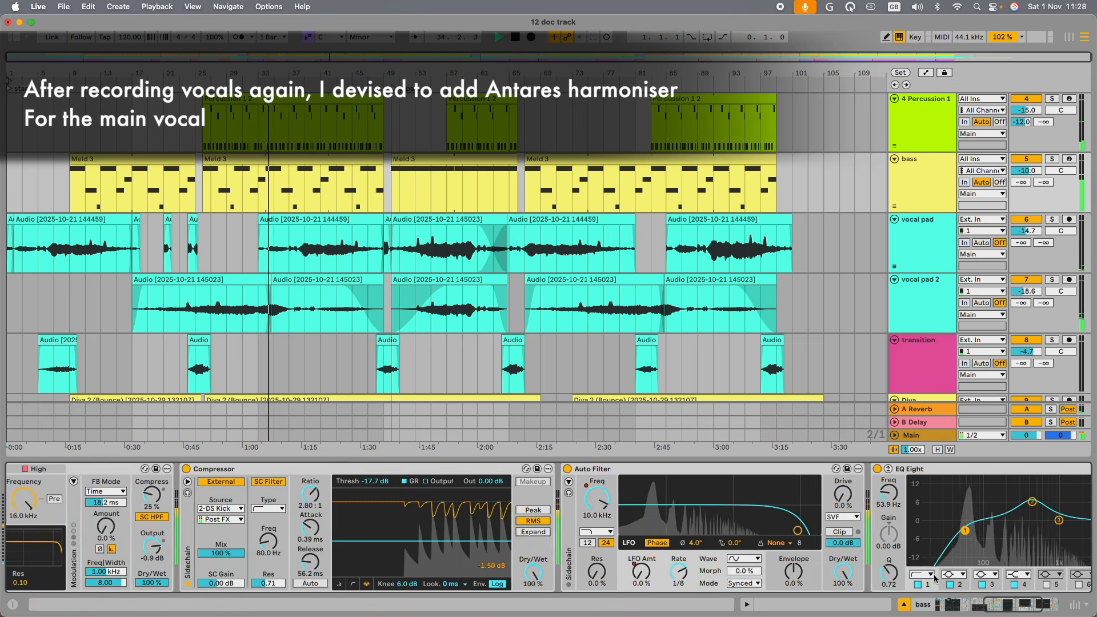
scroll(942, 578, "left", 12)
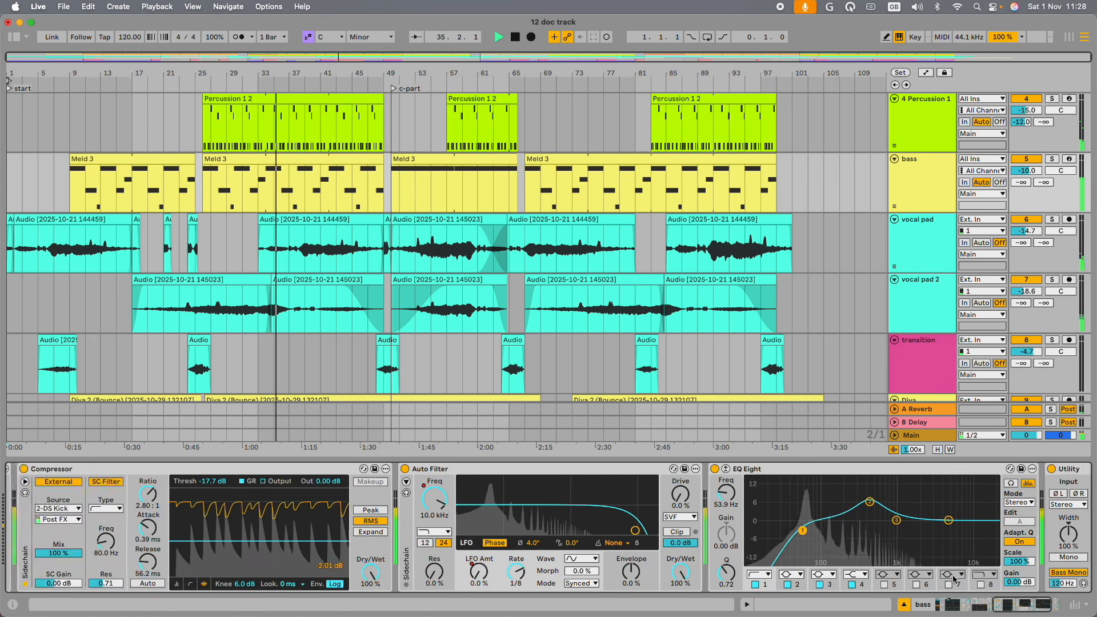
scroll(952, 579, "left", 4)
Step: Examine the Compressor, EQ Eight and Auto Filter on the Set 25 Rec 3 track and the DS Clap instrument
scroll(940, 297, "up", 6)
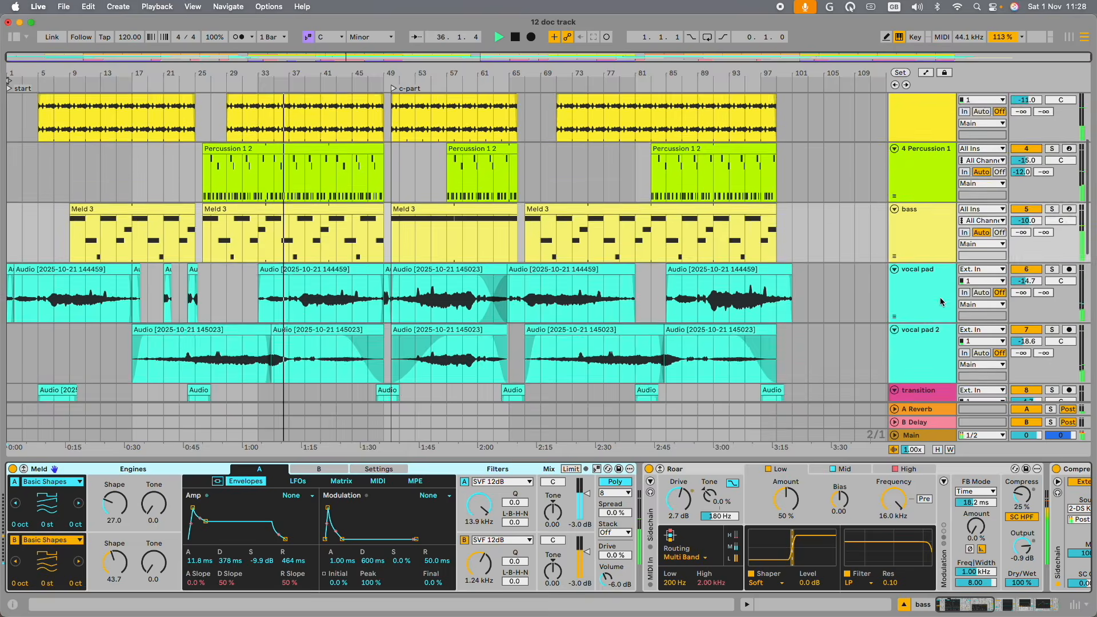
left_click(918, 224)
scroll(852, 557, "right", 9)
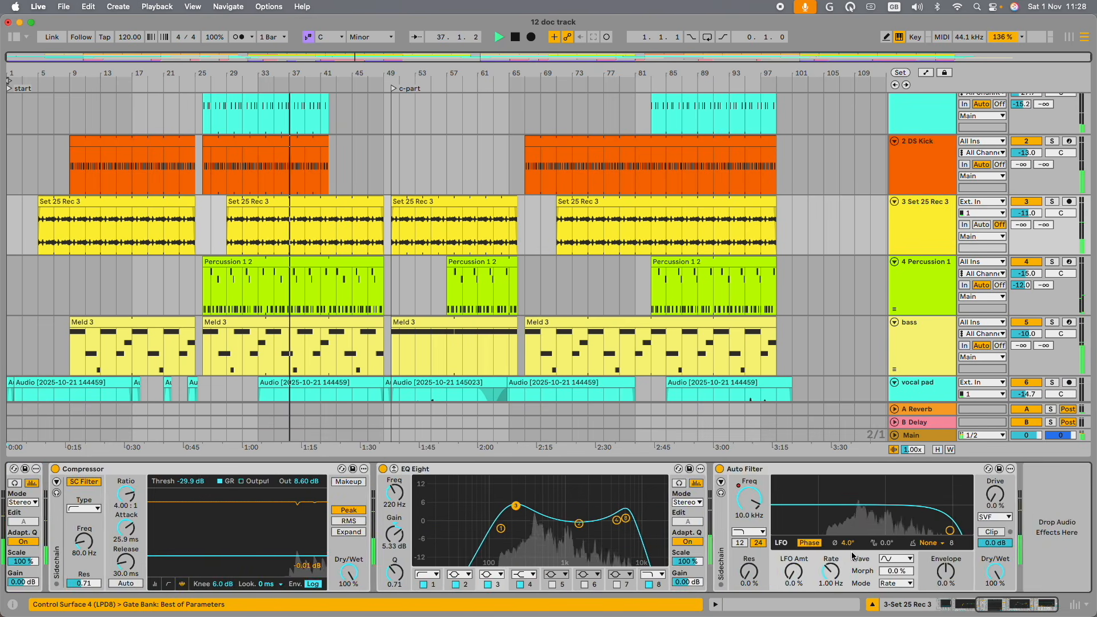
scroll(852, 556, "left", 3)
scroll(869, 284, "up", 1)
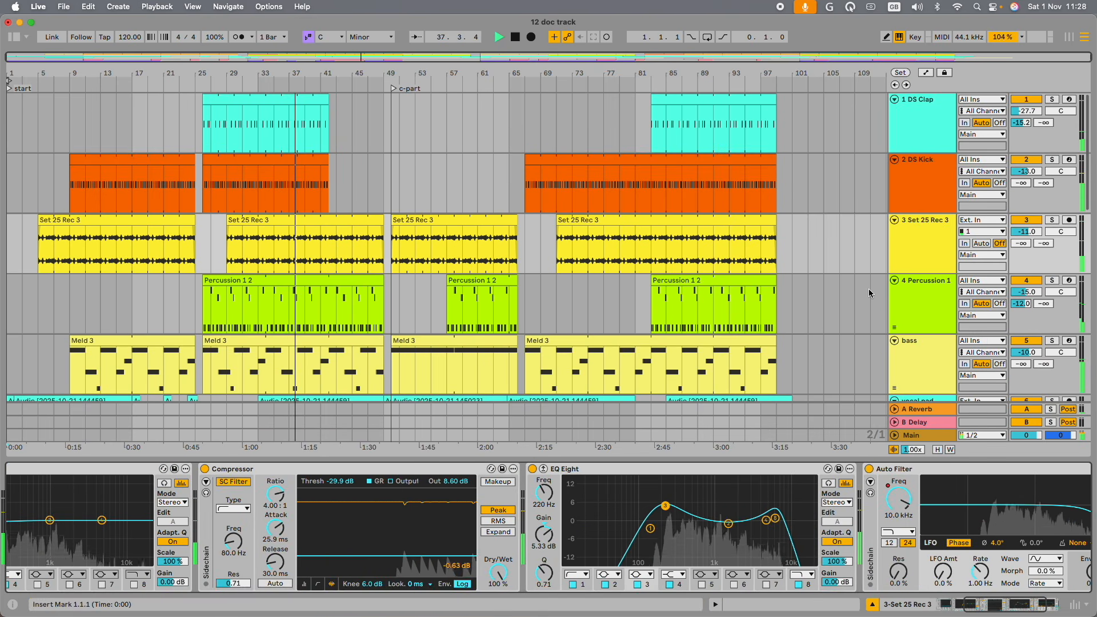
left_click(917, 108)
Step: Check the Main vocal track's devices and the vocals group's effect chain, briefly opening and closing the Comeback Kid delay window
scroll(888, 281, "down", 5)
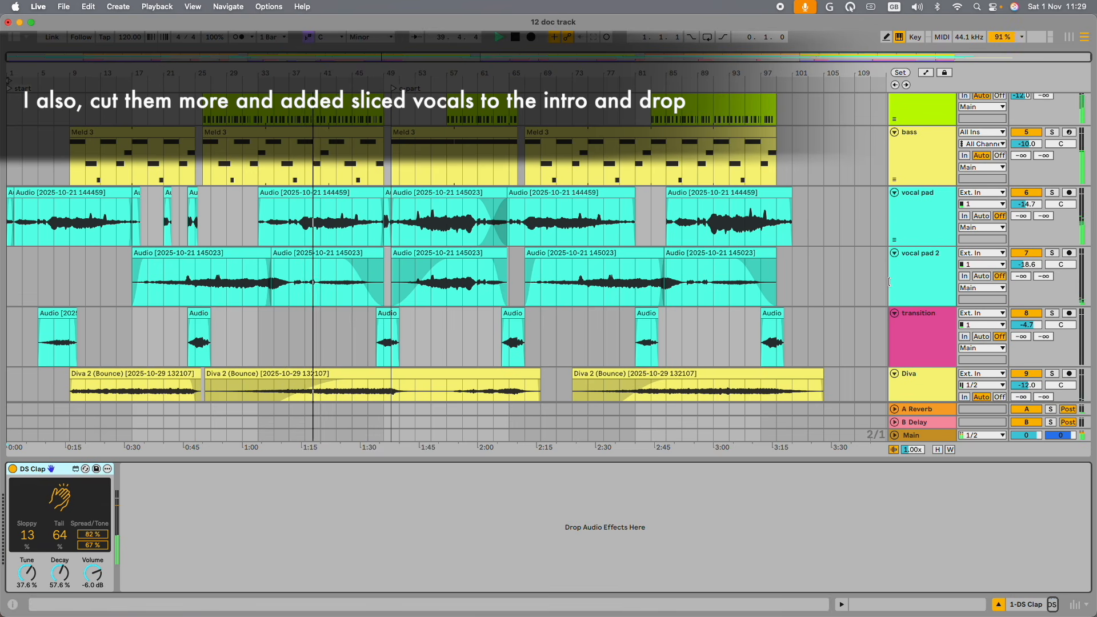
scroll(914, 276, "down", 6)
left_click(916, 277)
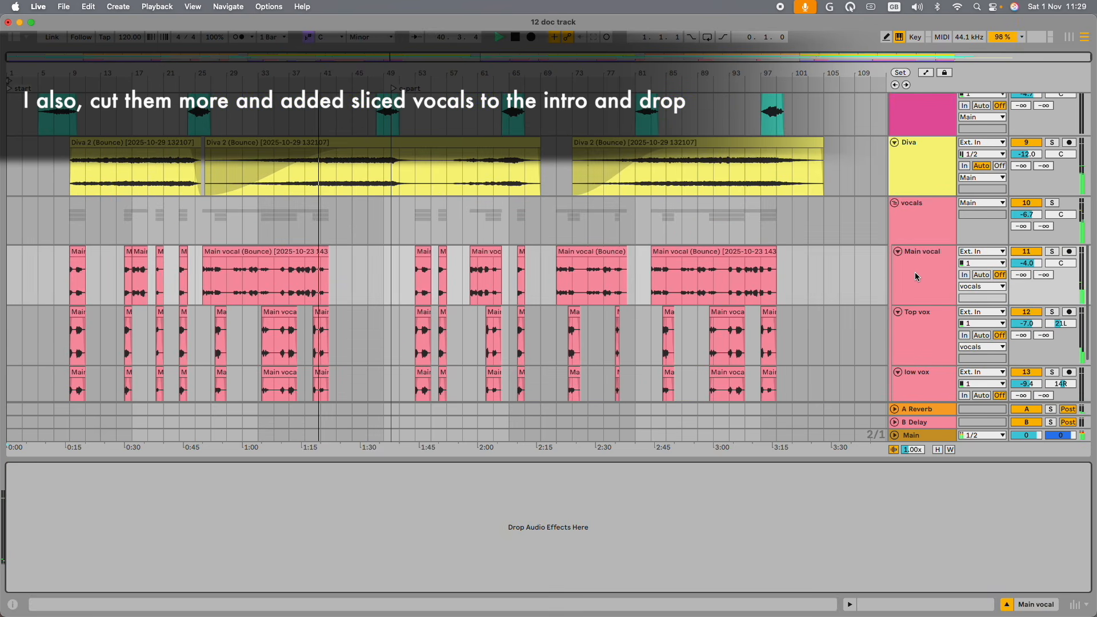
left_click(930, 220)
scroll(512, 515, "right", 5)
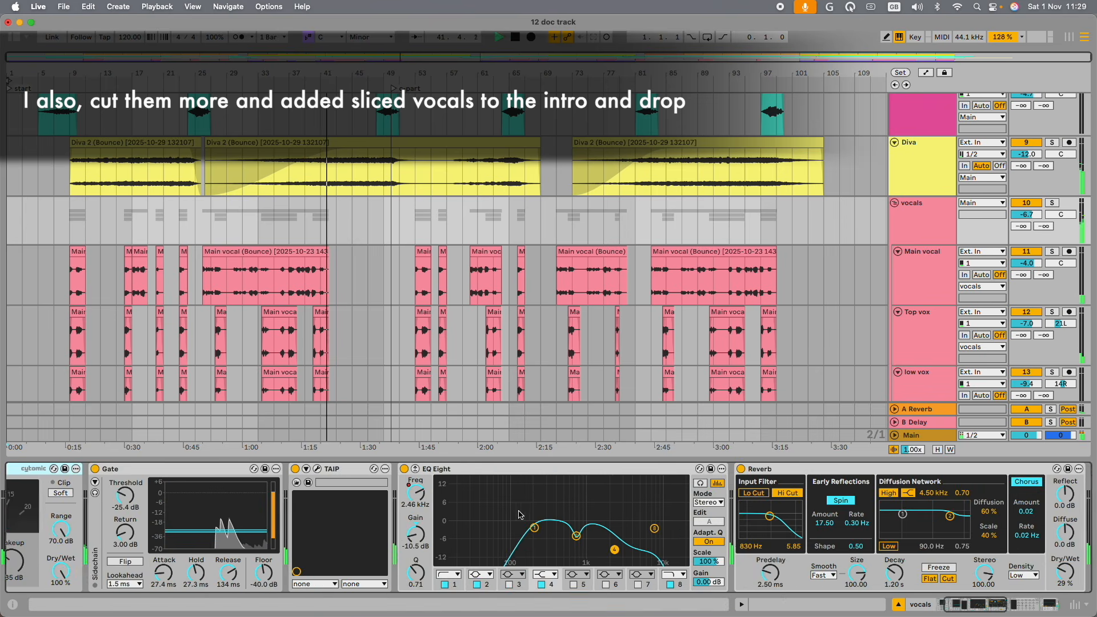
scroll(518, 514, "right", 15)
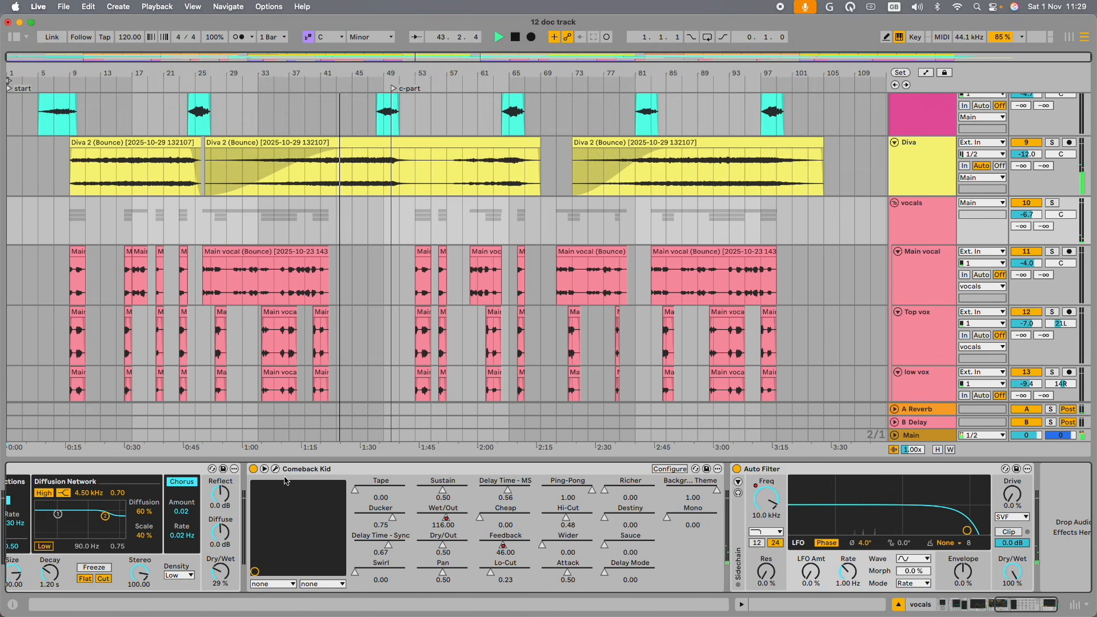
left_click(276, 470)
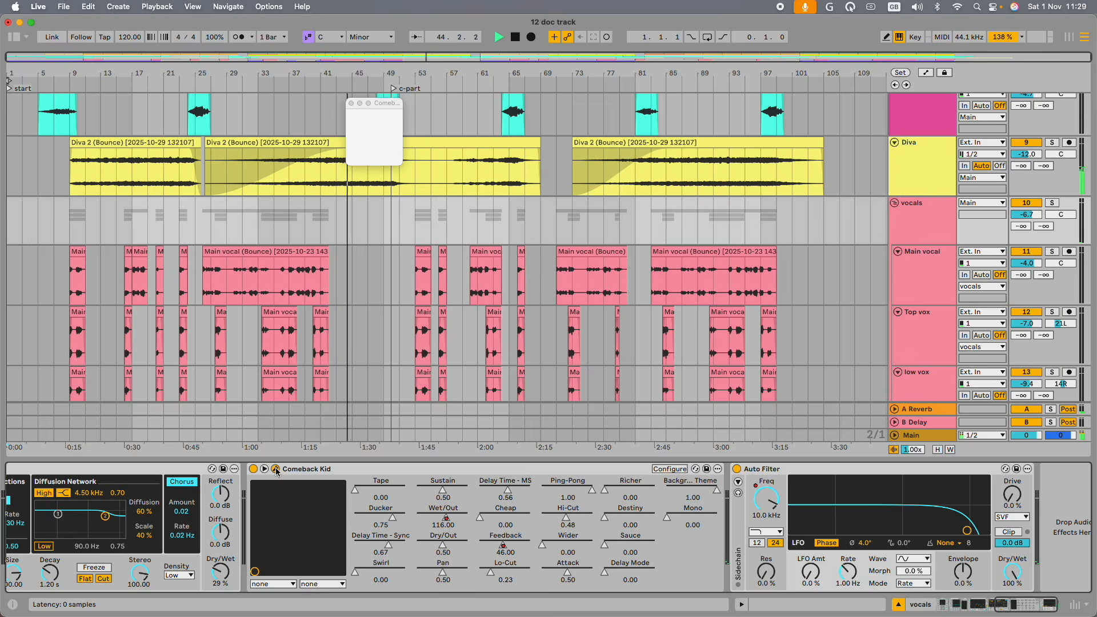
left_click(350, 104)
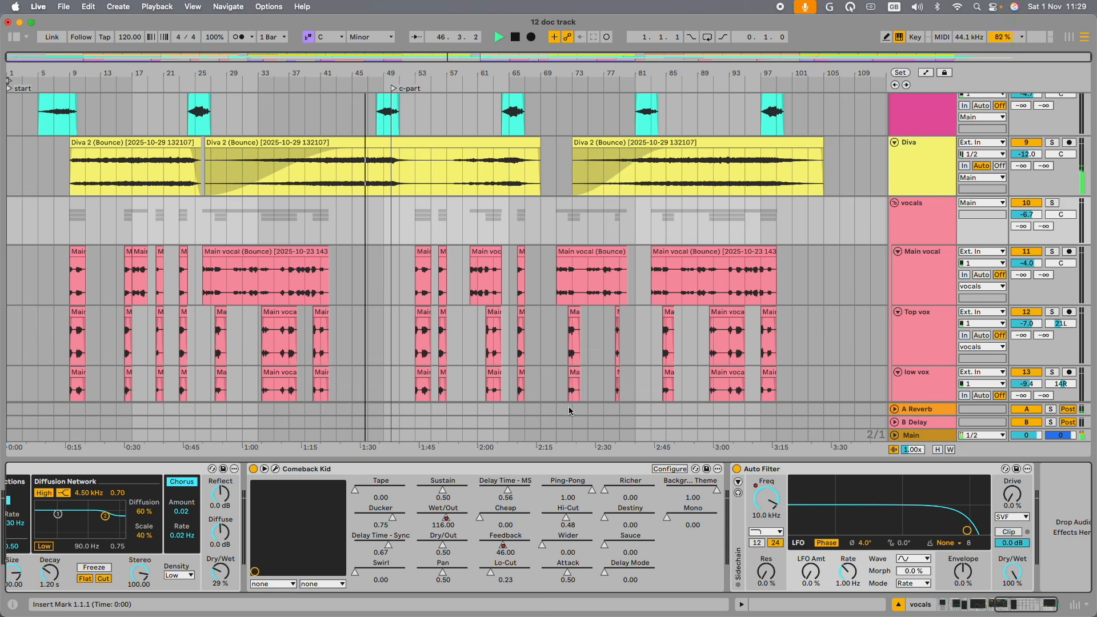
scroll(562, 514, "left", 15)
Step: Examine the Granulator III track's device chain, including its Auto Pan, Hybrid Reverb and Utility
scroll(659, 364, "down", 5)
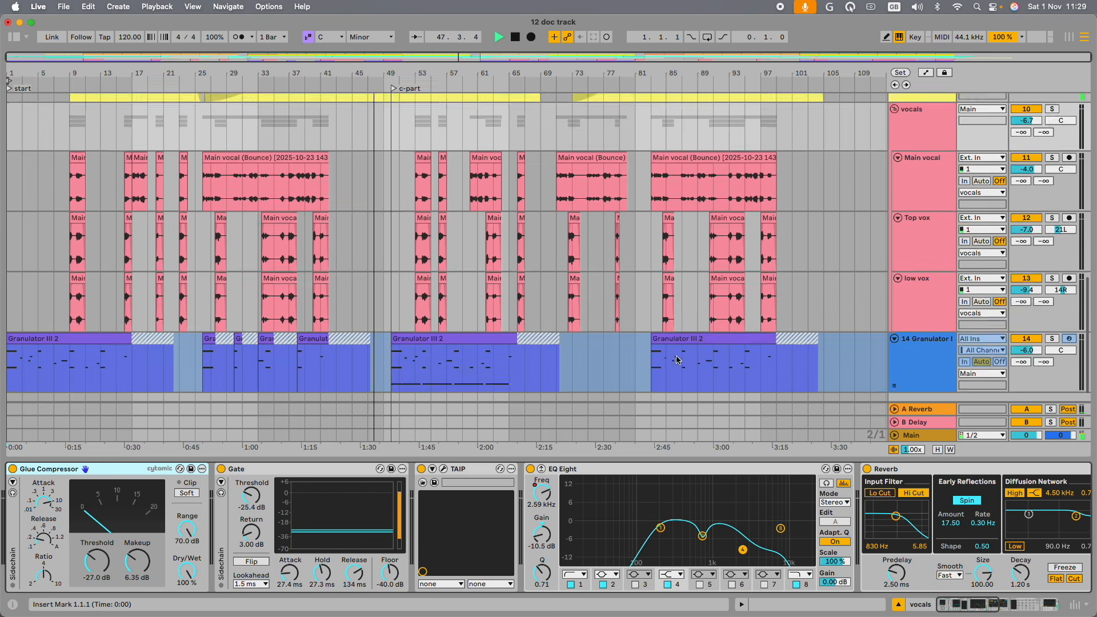
left_click(921, 348)
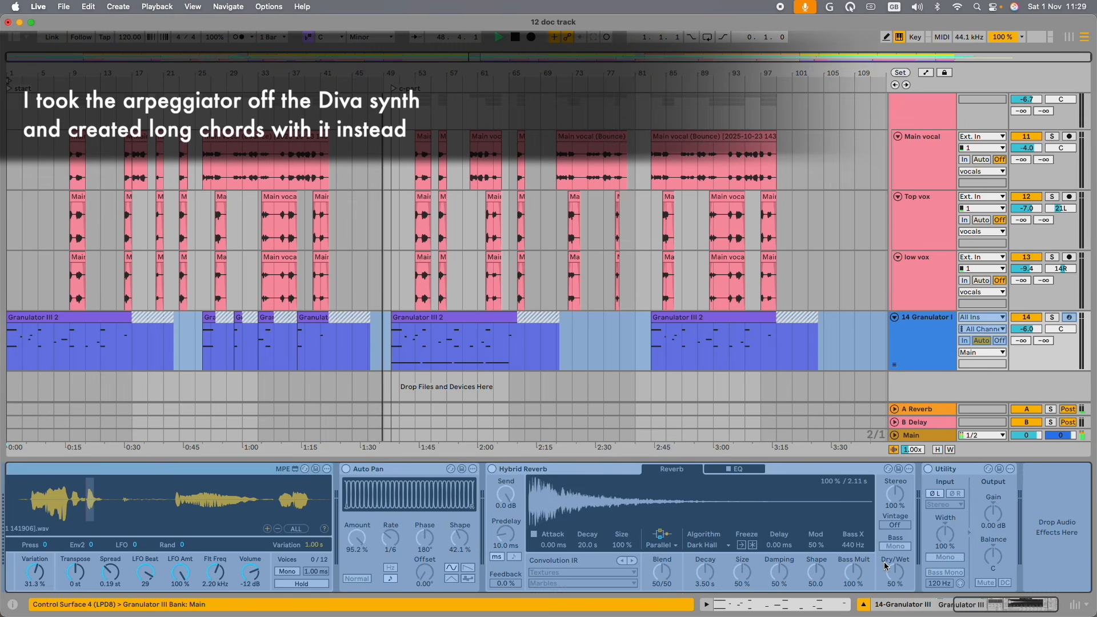
scroll(445, 263, "up", 1)
scroll(863, 345, "up", 3)
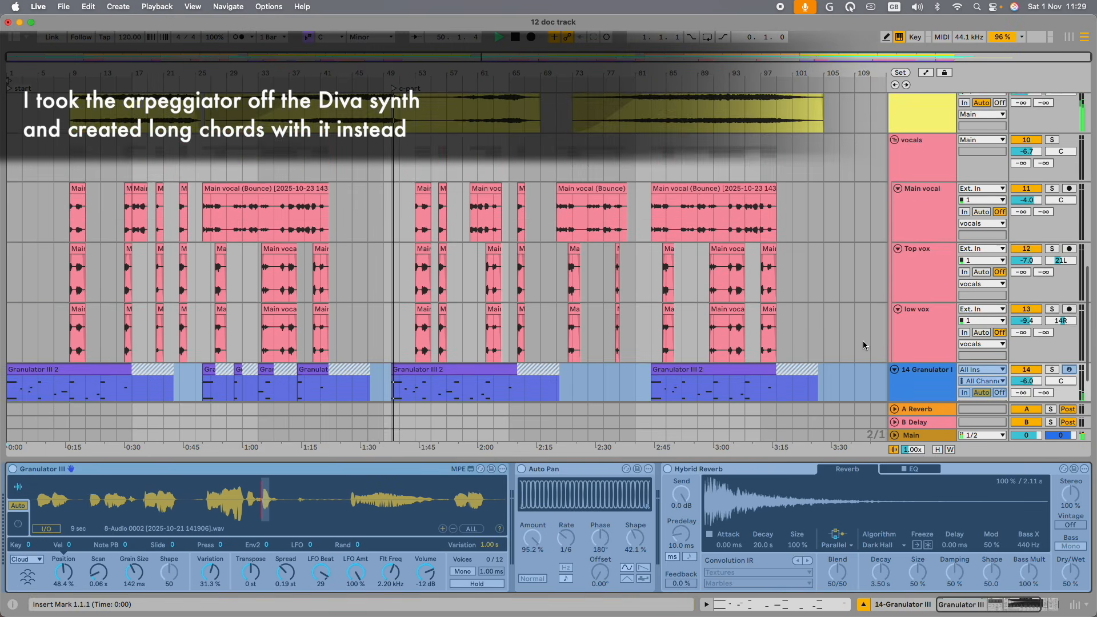
scroll(863, 345, "down", 4)
Step: Return to the vocal pad track and review its EQ Eight, Grain Delay, Echo and Compressor settings
scroll(934, 198, "up", 10)
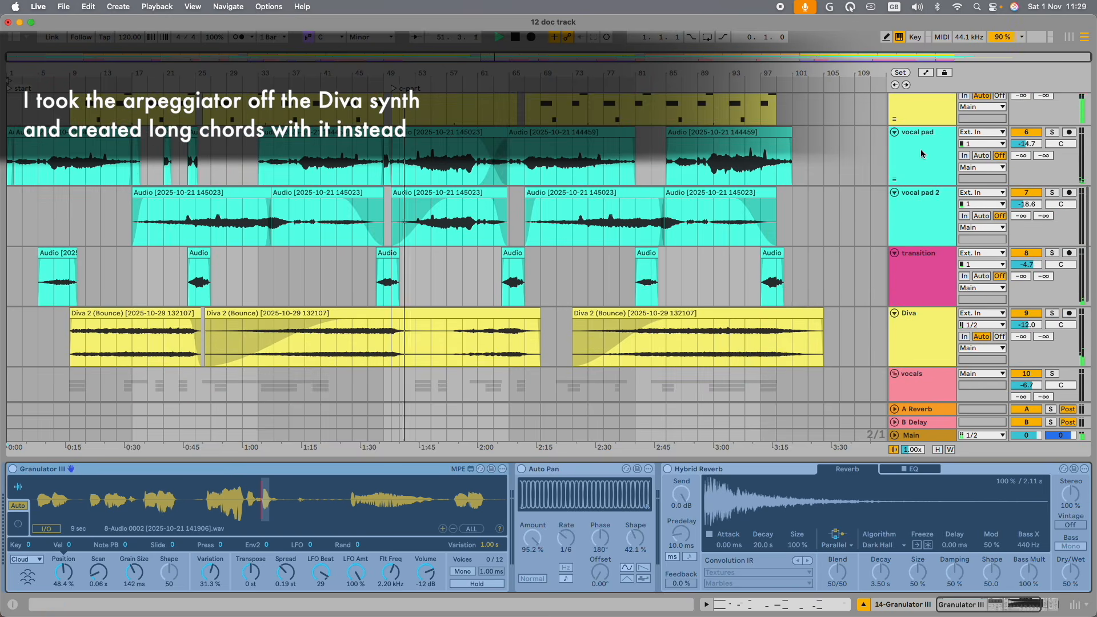
left_click(920, 149)
scroll(826, 255, "up", 10)
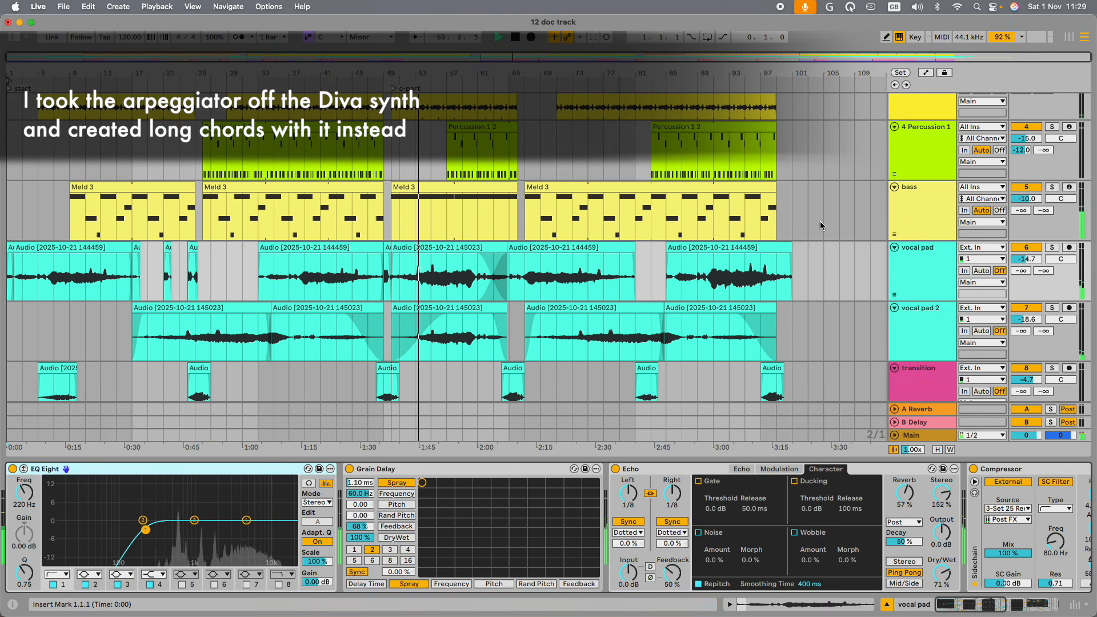
Step: Look through the arrangement's tracks during playback, from percussion and bass past the Diva and vocals group to the Granulator III track
scroll(820, 222, "down", 3)
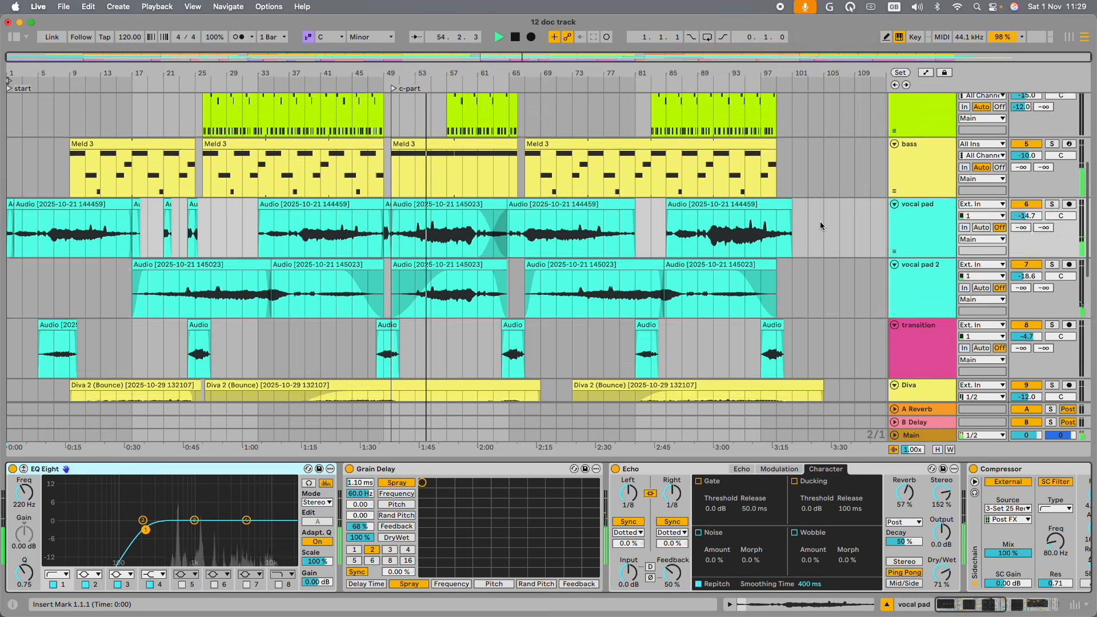
scroll(820, 226, "down", 1)
scroll(820, 225, "up", 3)
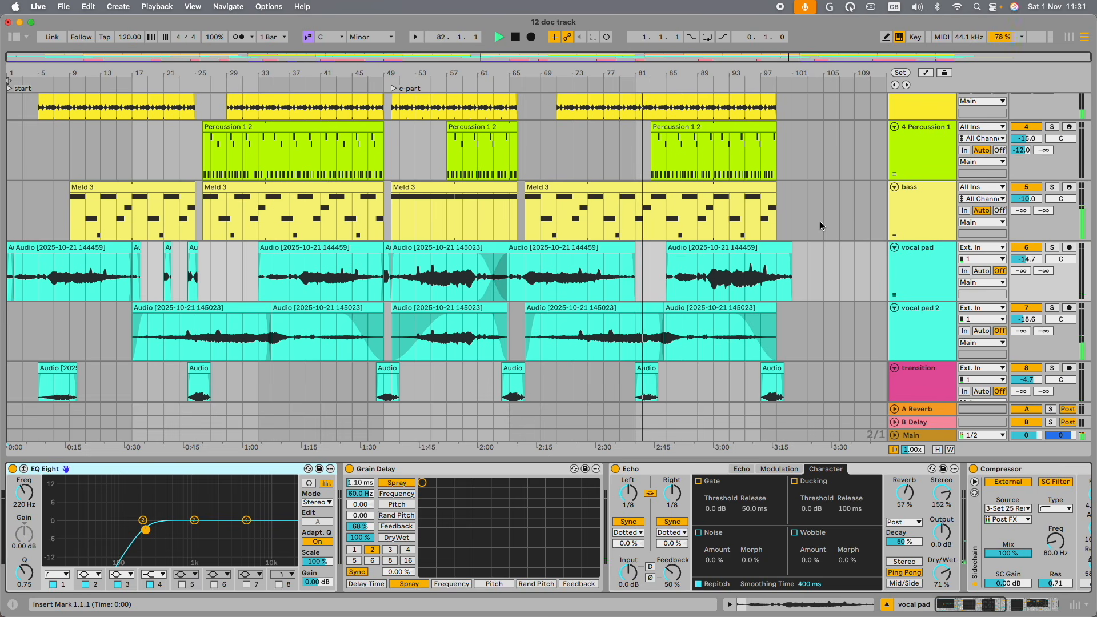
scroll(820, 221, "down", 5)
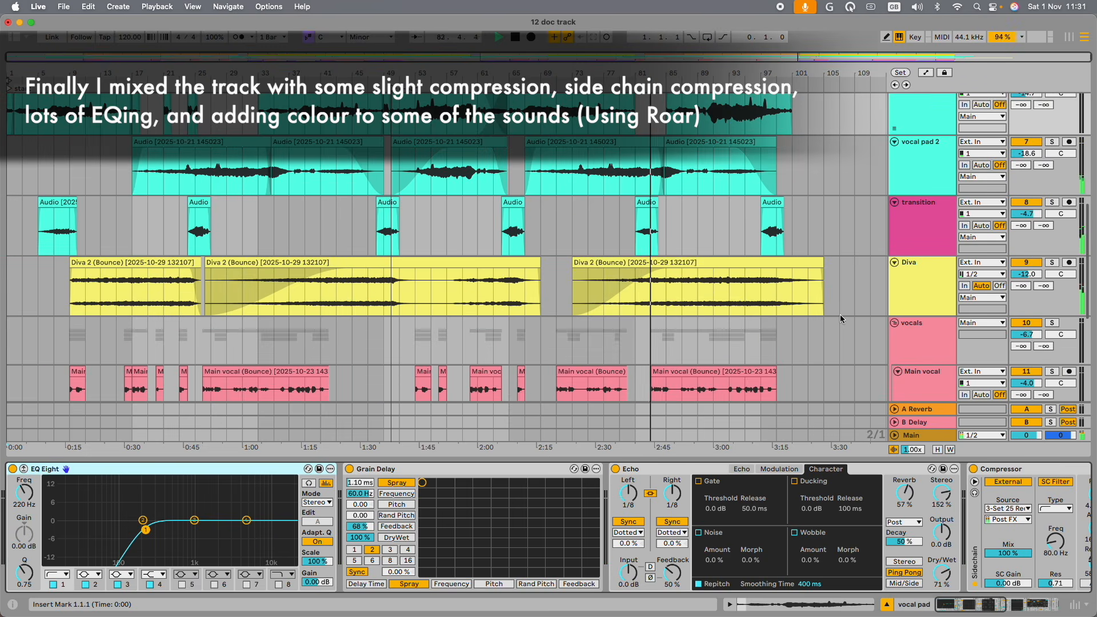
scroll(847, 275, "down", 6)
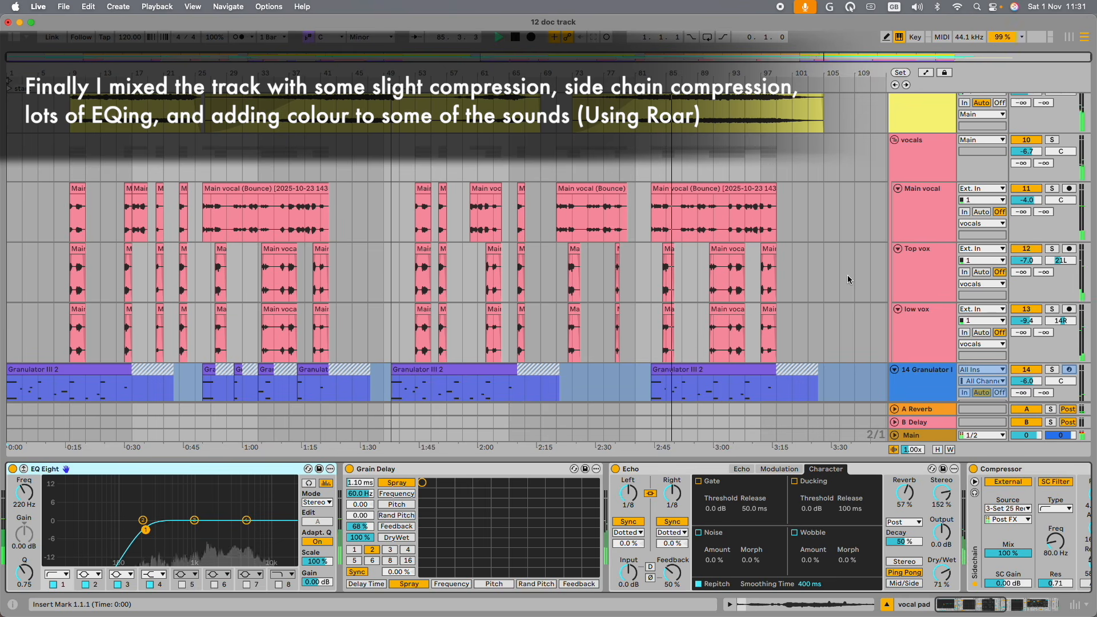
scroll(847, 275, "down", 2)
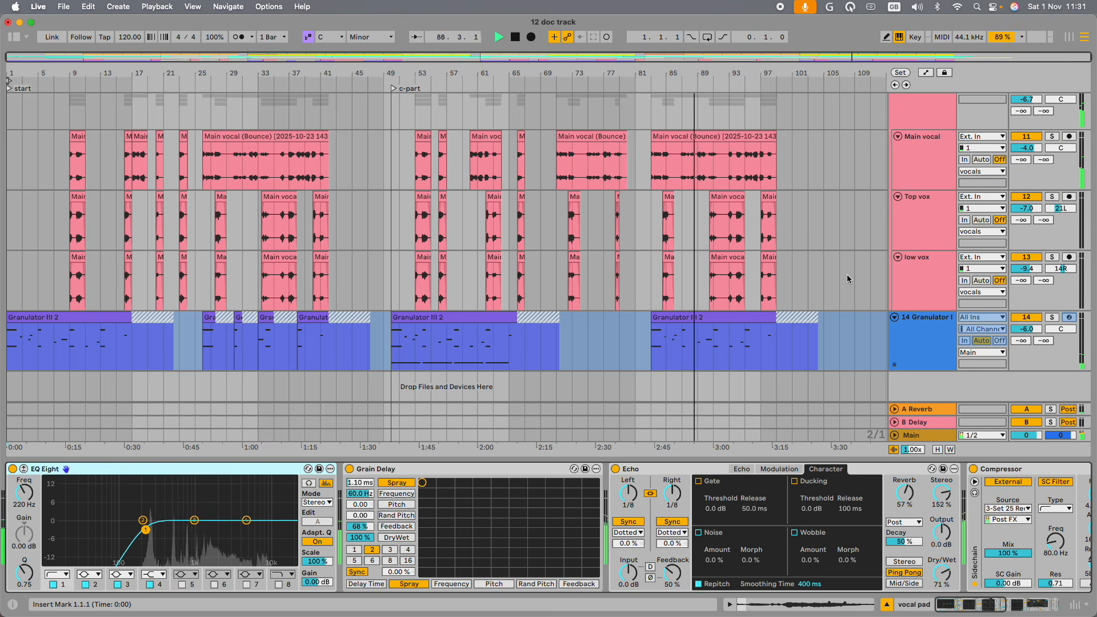
scroll(846, 279, "up", 3)
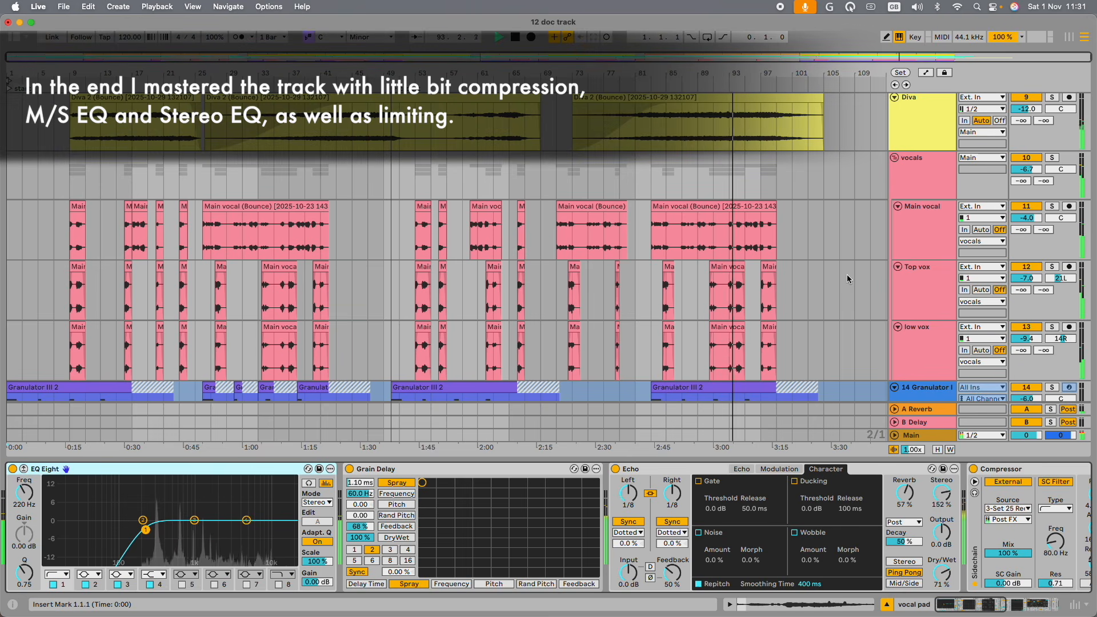
scroll(847, 274, "up", 3)
scroll(846, 275, "up", 2)
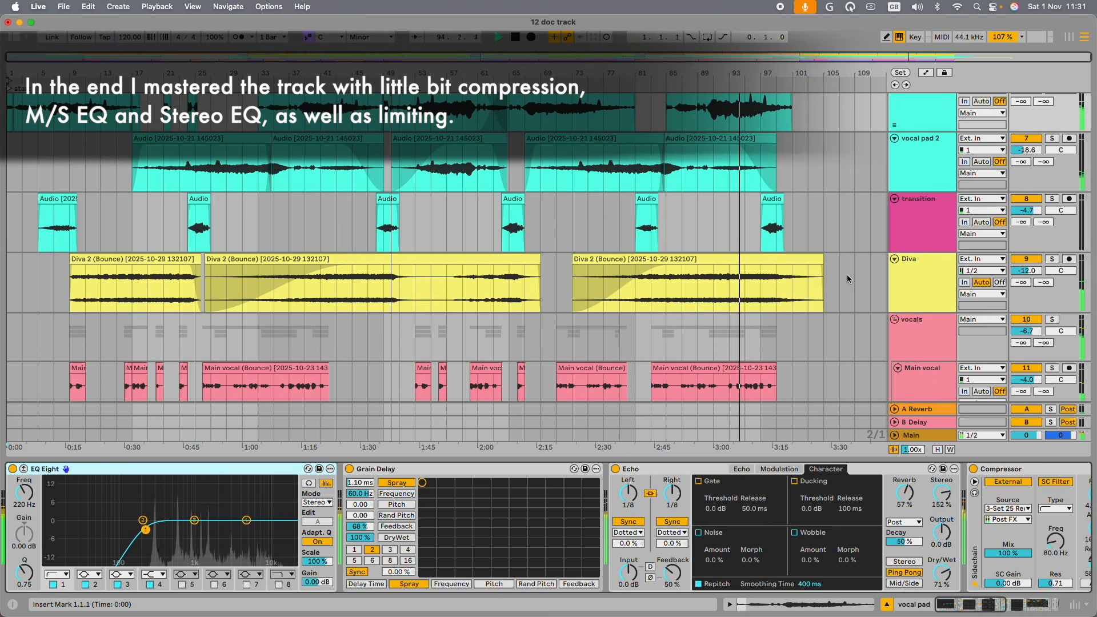